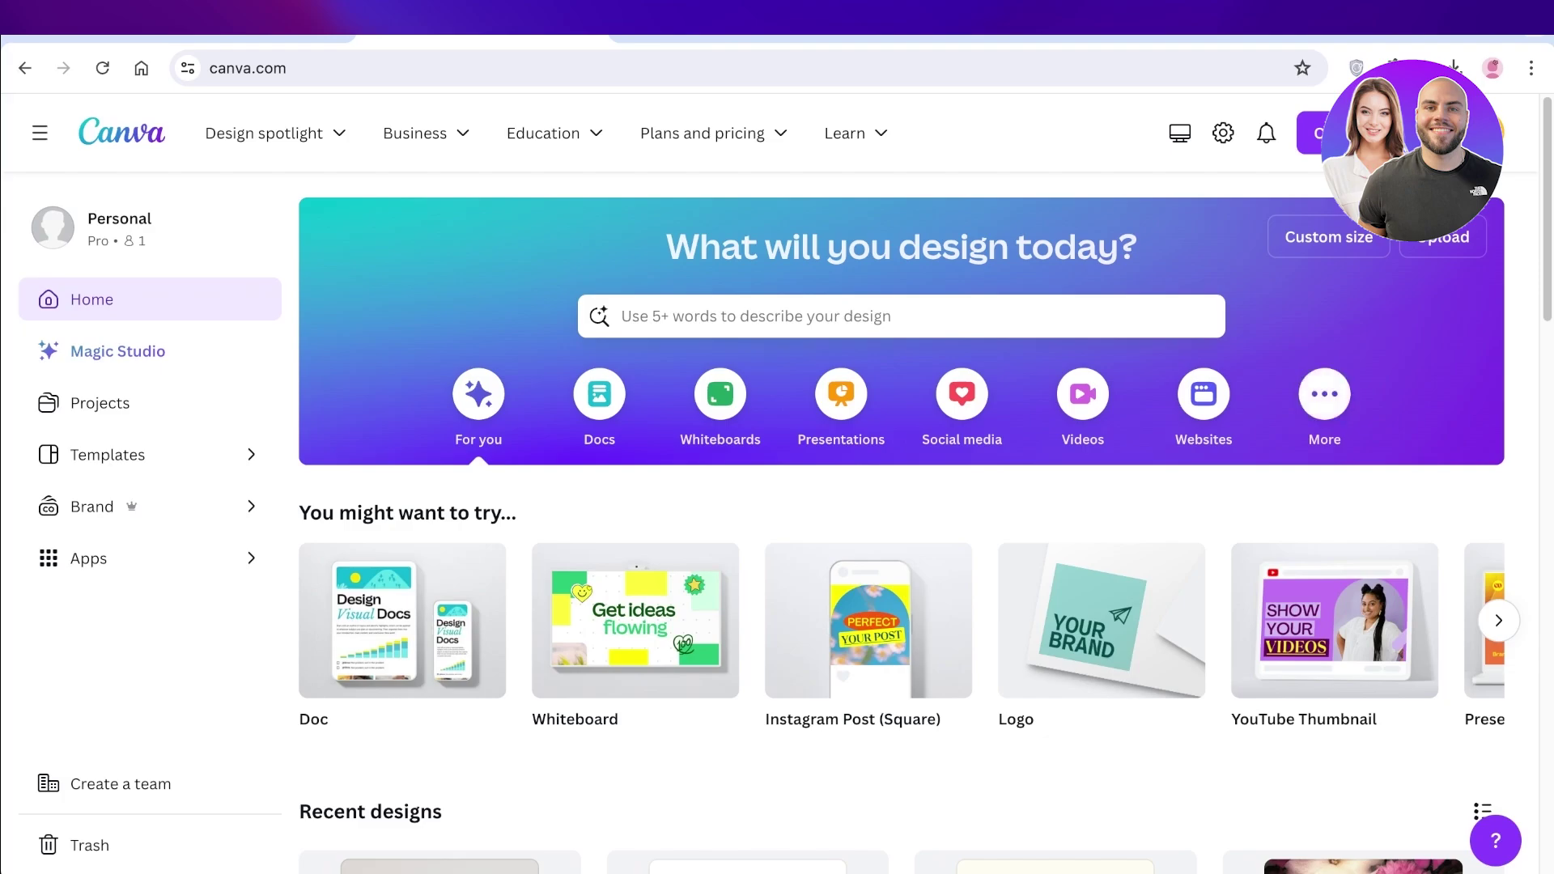
- Switch to the Etsy results for "digital planner" and examine the Paycheck Budget Planner listing and the other planners
{"action": "left_click", "coordinate": [753, 37]}
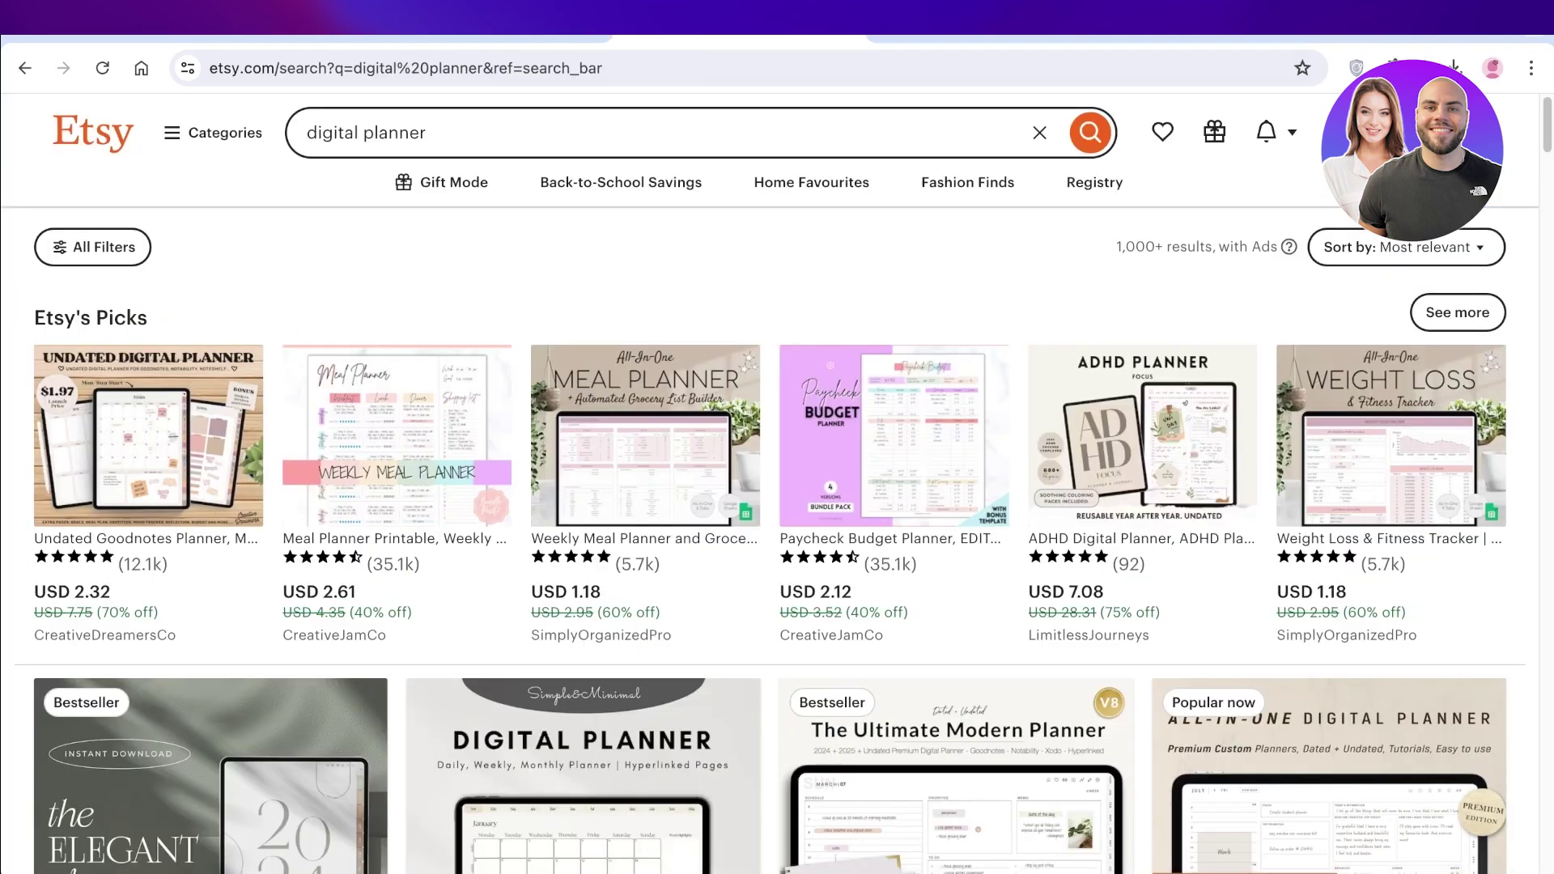
{"action": "left_click", "coordinate": [894, 445]}
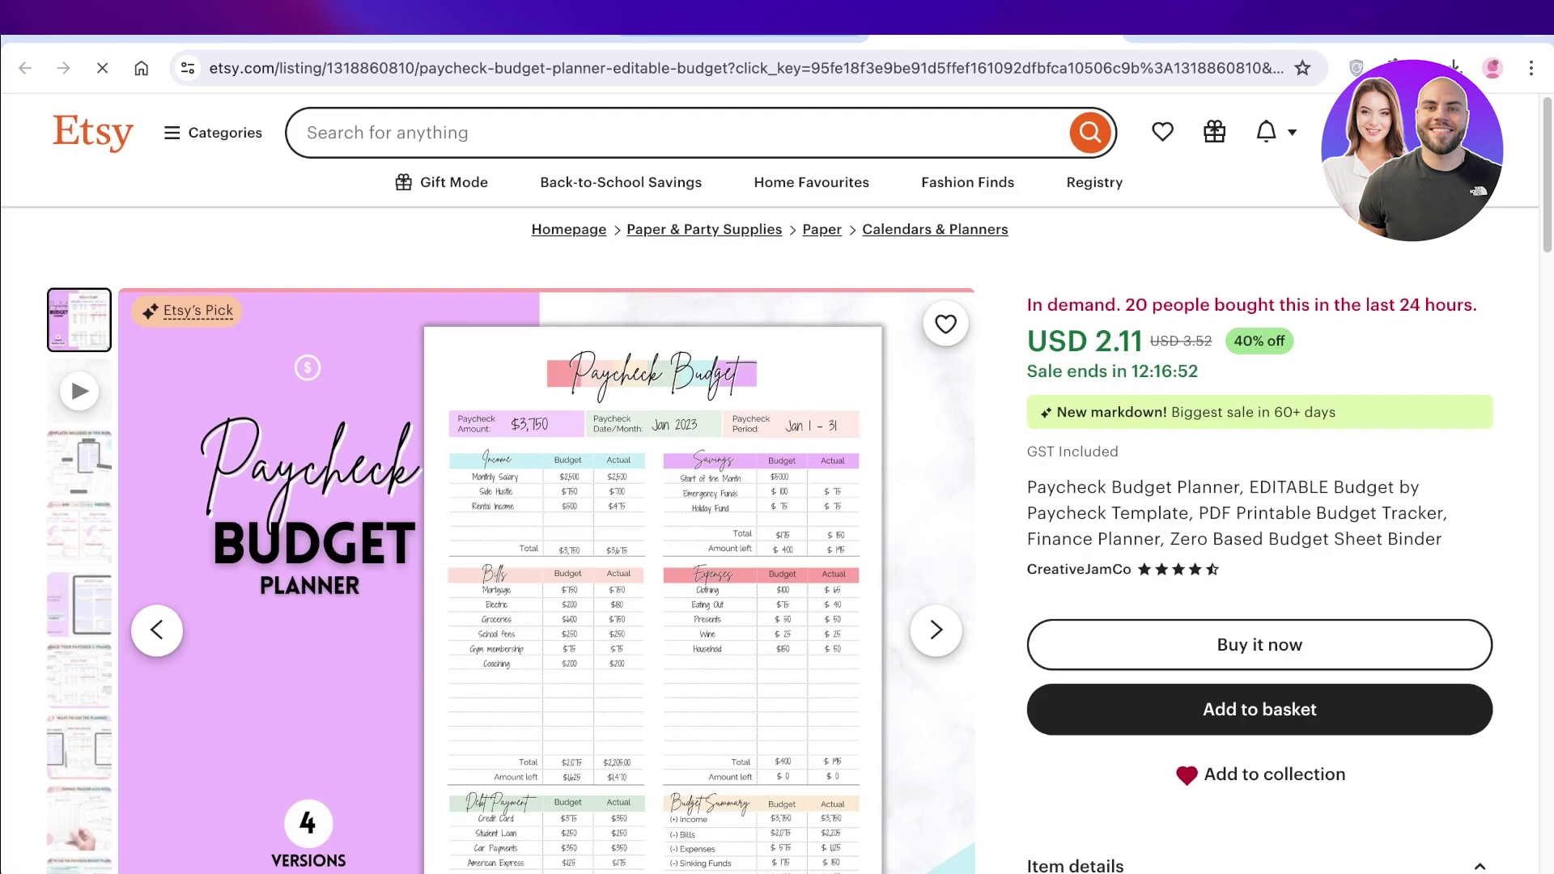
{"action": "scroll", "coordinate": [769, 485], "scroll_direction": "down", "scroll_amount": 7}
{"action": "scroll", "coordinate": [769, 485], "scroll_direction": "up", "scroll_amount": 6}
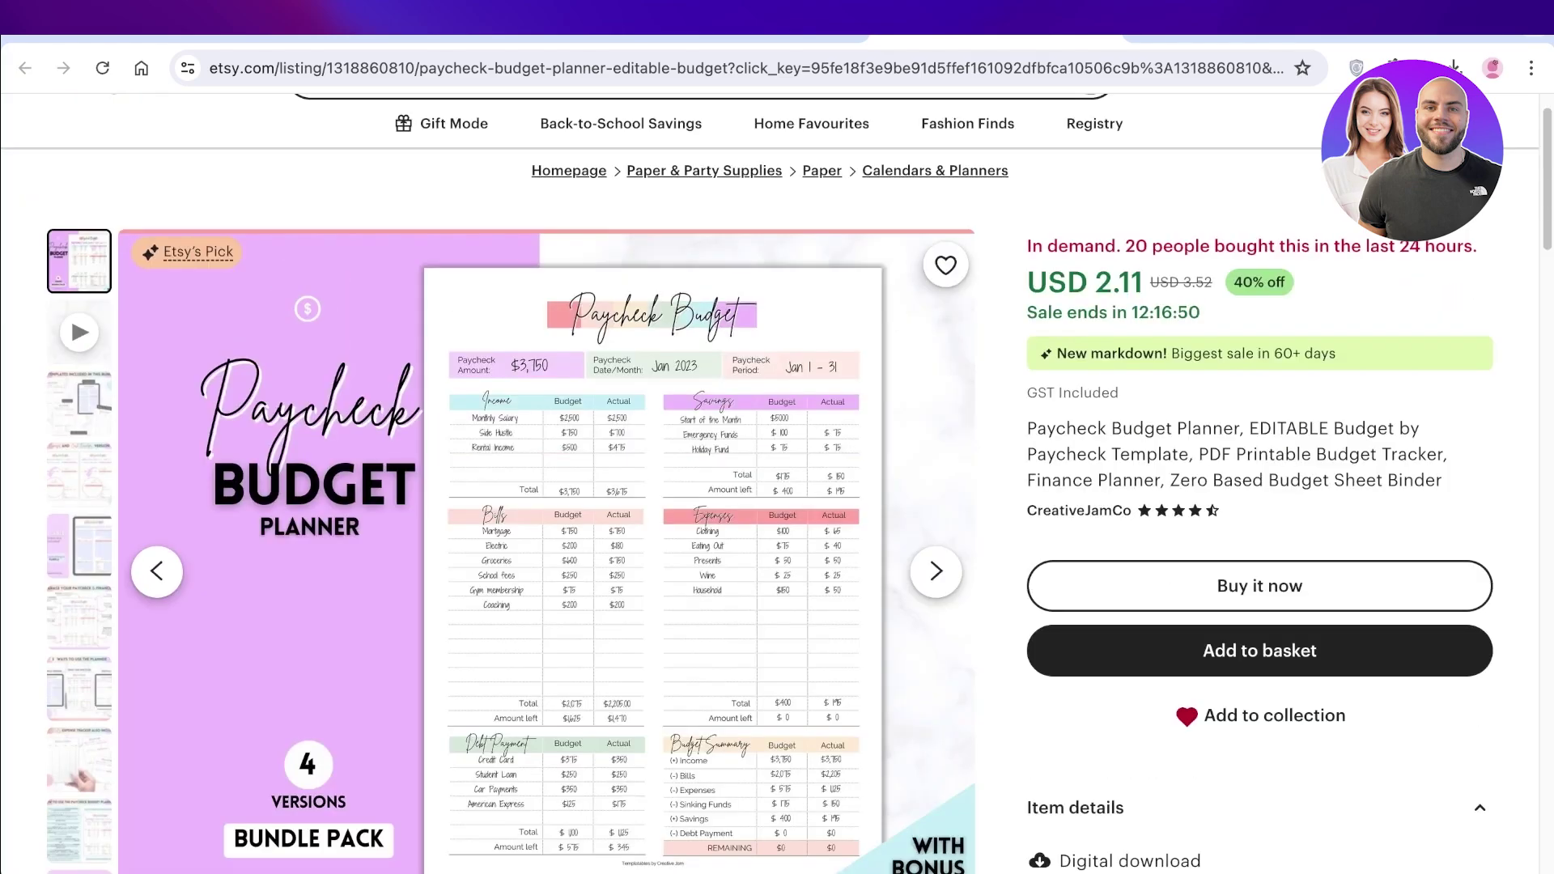
{"action": "left_click", "coordinate": [738, 35]}
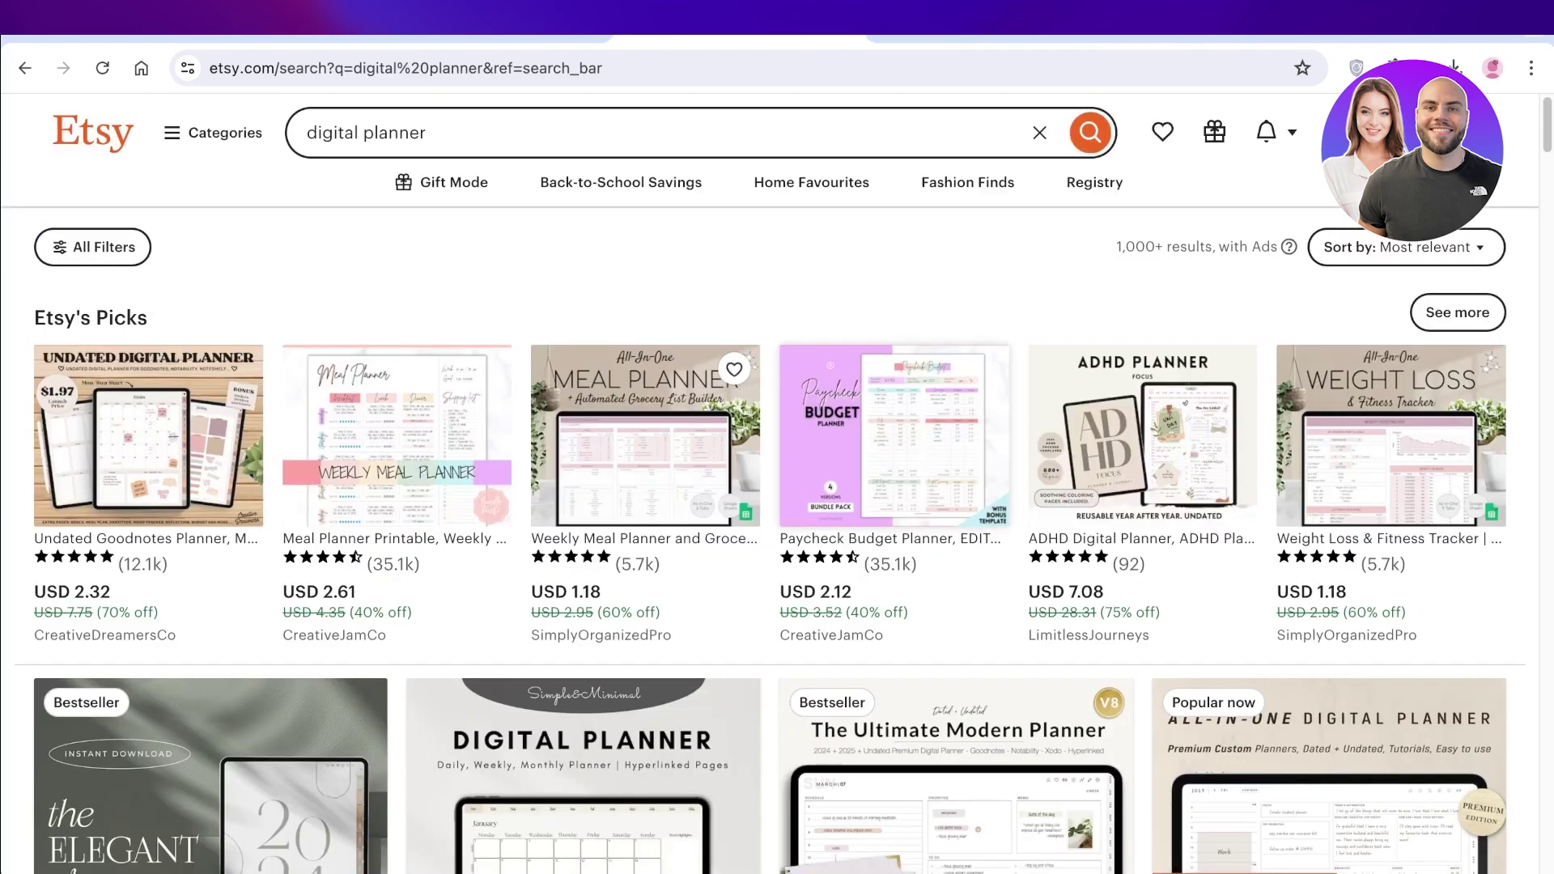
{"action": "scroll", "coordinate": [895, 437], "scroll_direction": "down", "scroll_amount": 5}
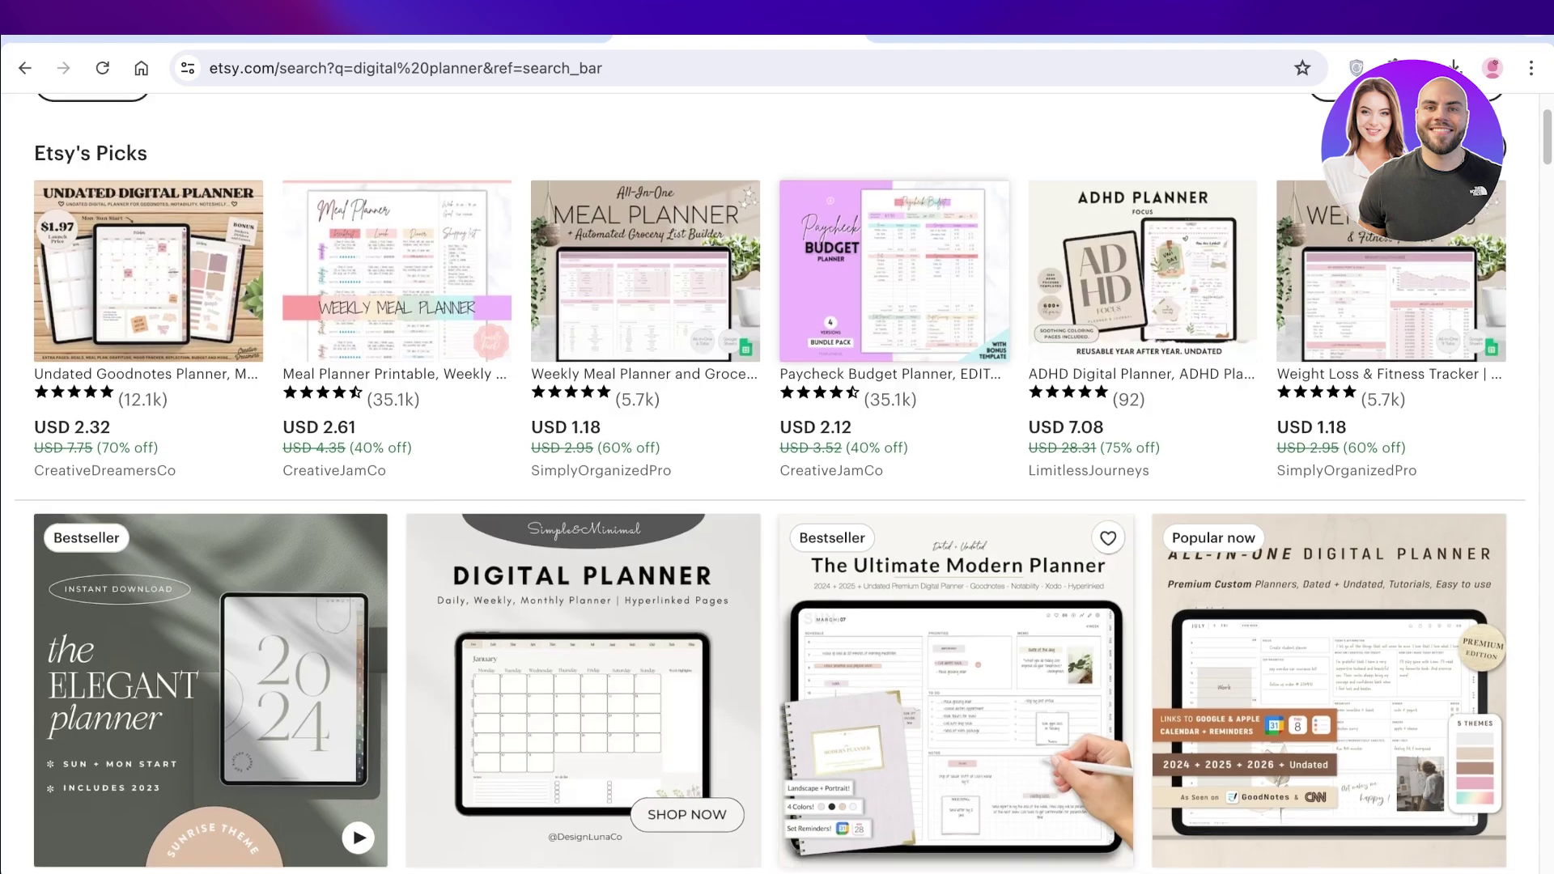
{"action": "scroll", "coordinate": [955, 364], "scroll_direction": "down", "scroll_amount": 7}
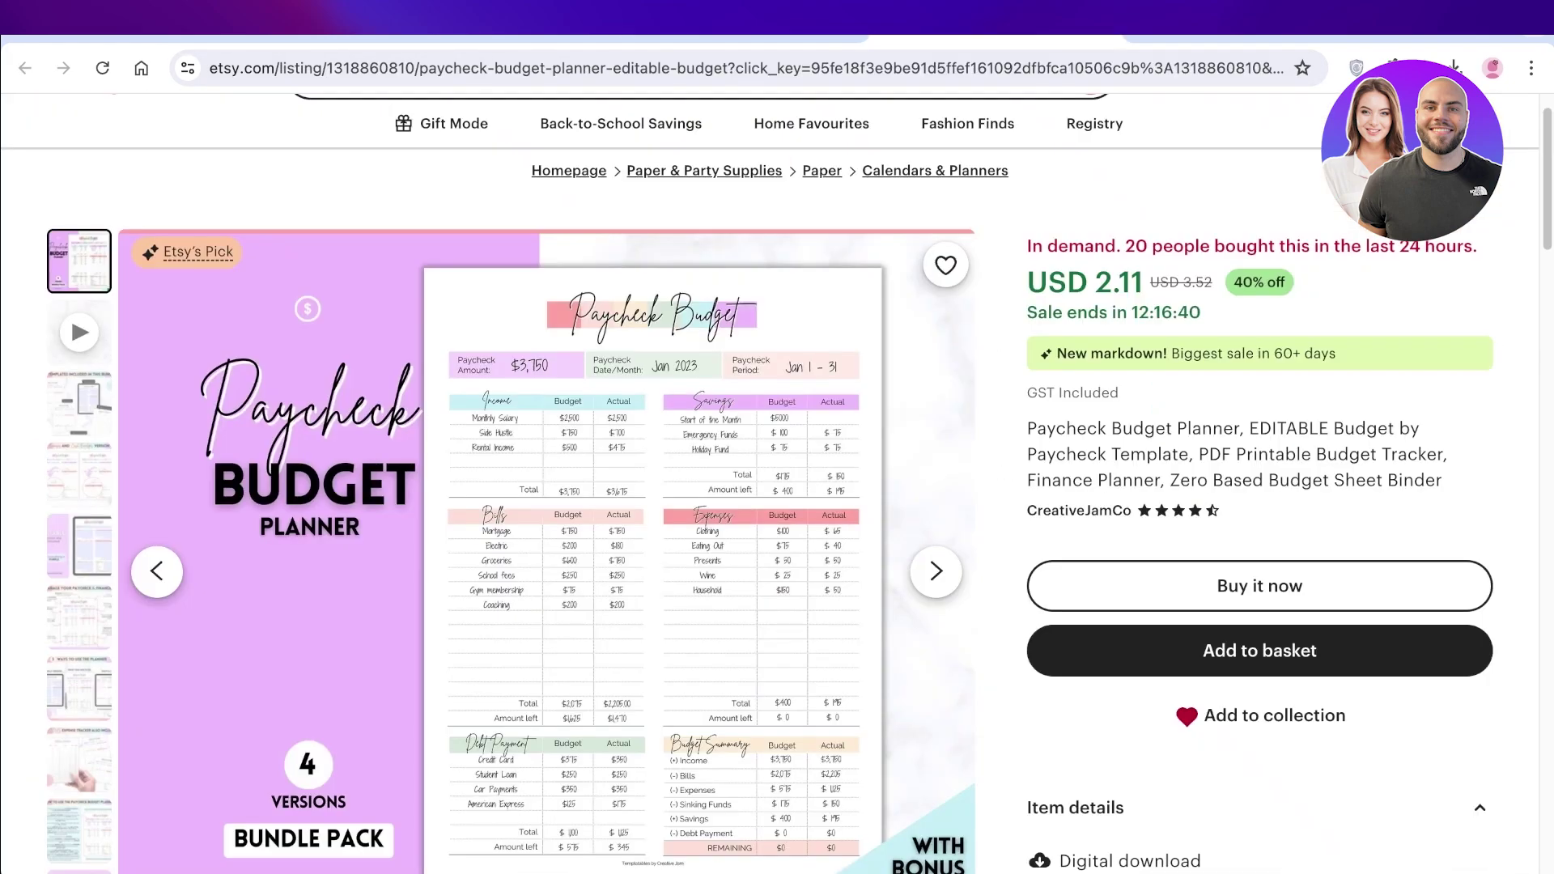
- Look through the product images of the Paycheck Budget Planner listing and further digital planners in the search results
{"action": "scroll", "coordinate": [777, 485], "scroll_direction": "down", "scroll_amount": 2}
{"action": "left_click", "coordinate": [936, 472]}
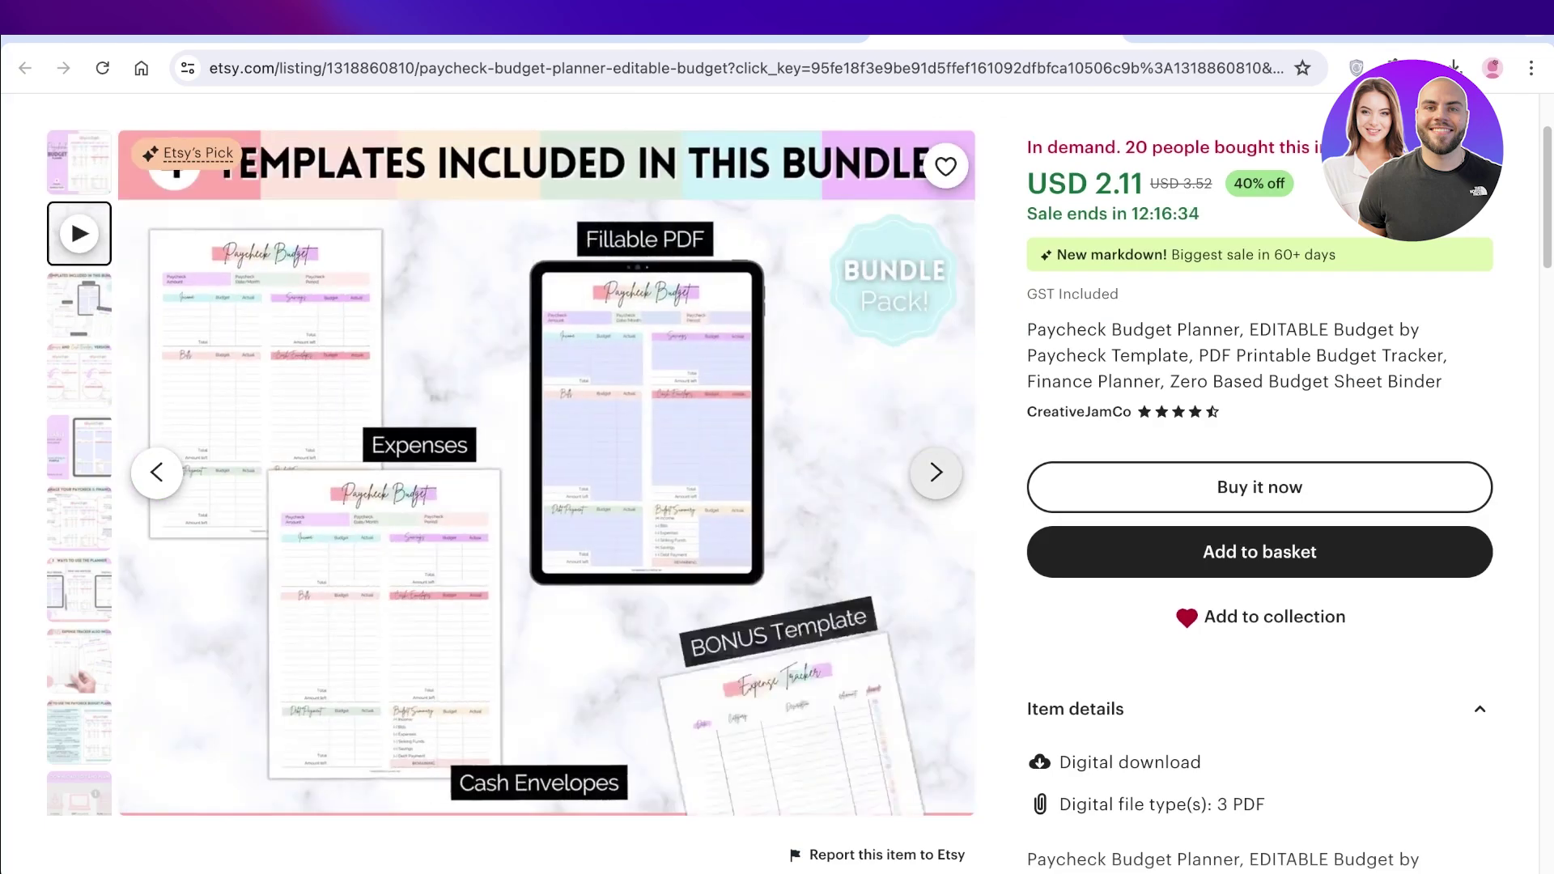
{"action": "left_click", "coordinate": [937, 472]}
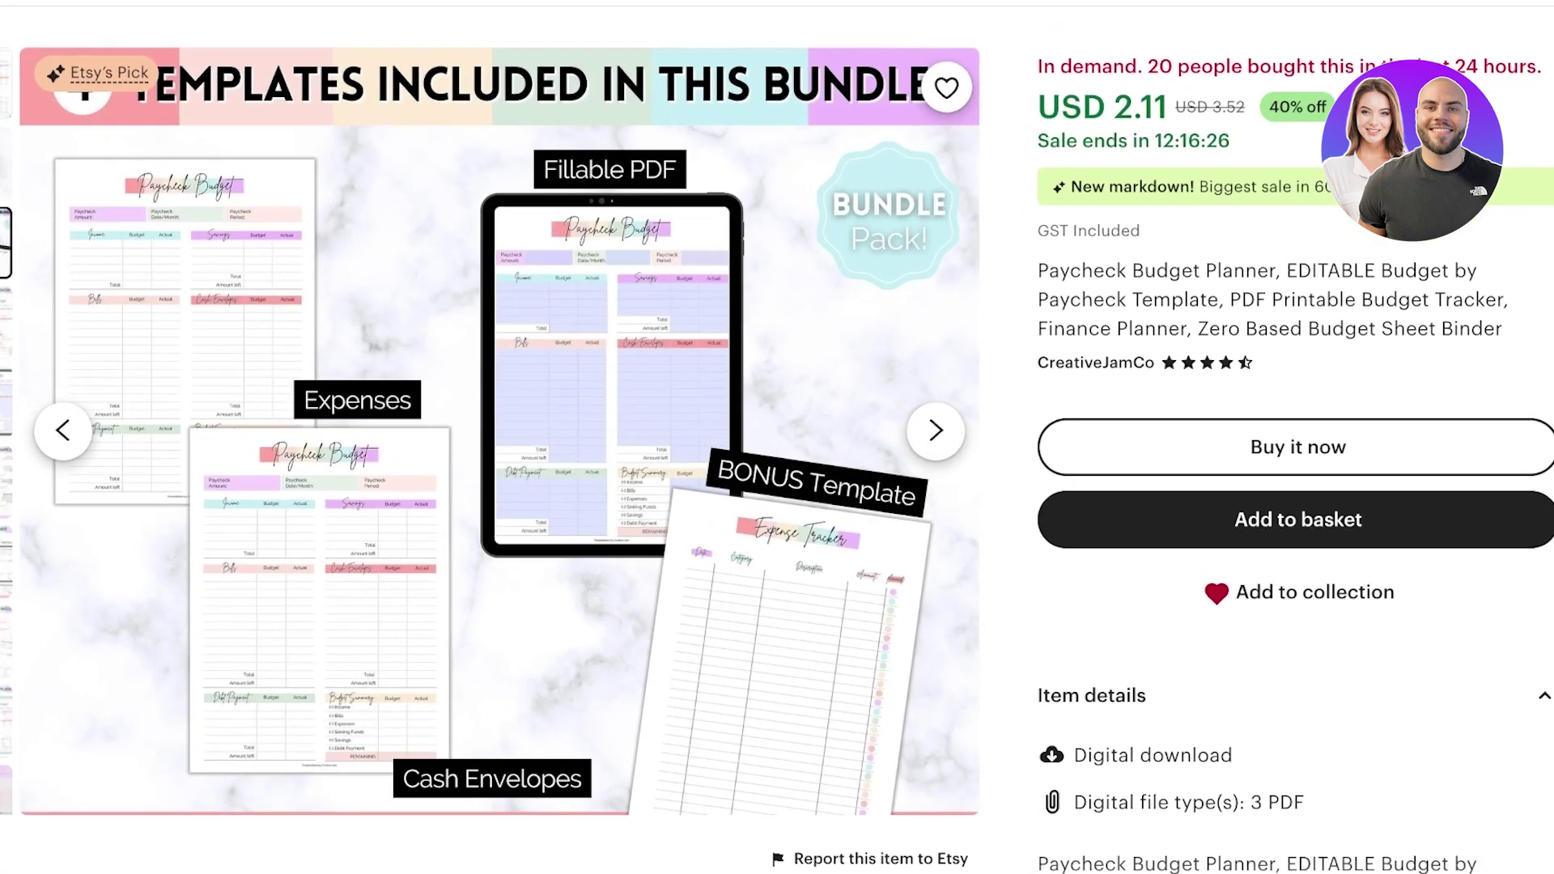
{"action": "left_click", "coordinate": [936, 431]}
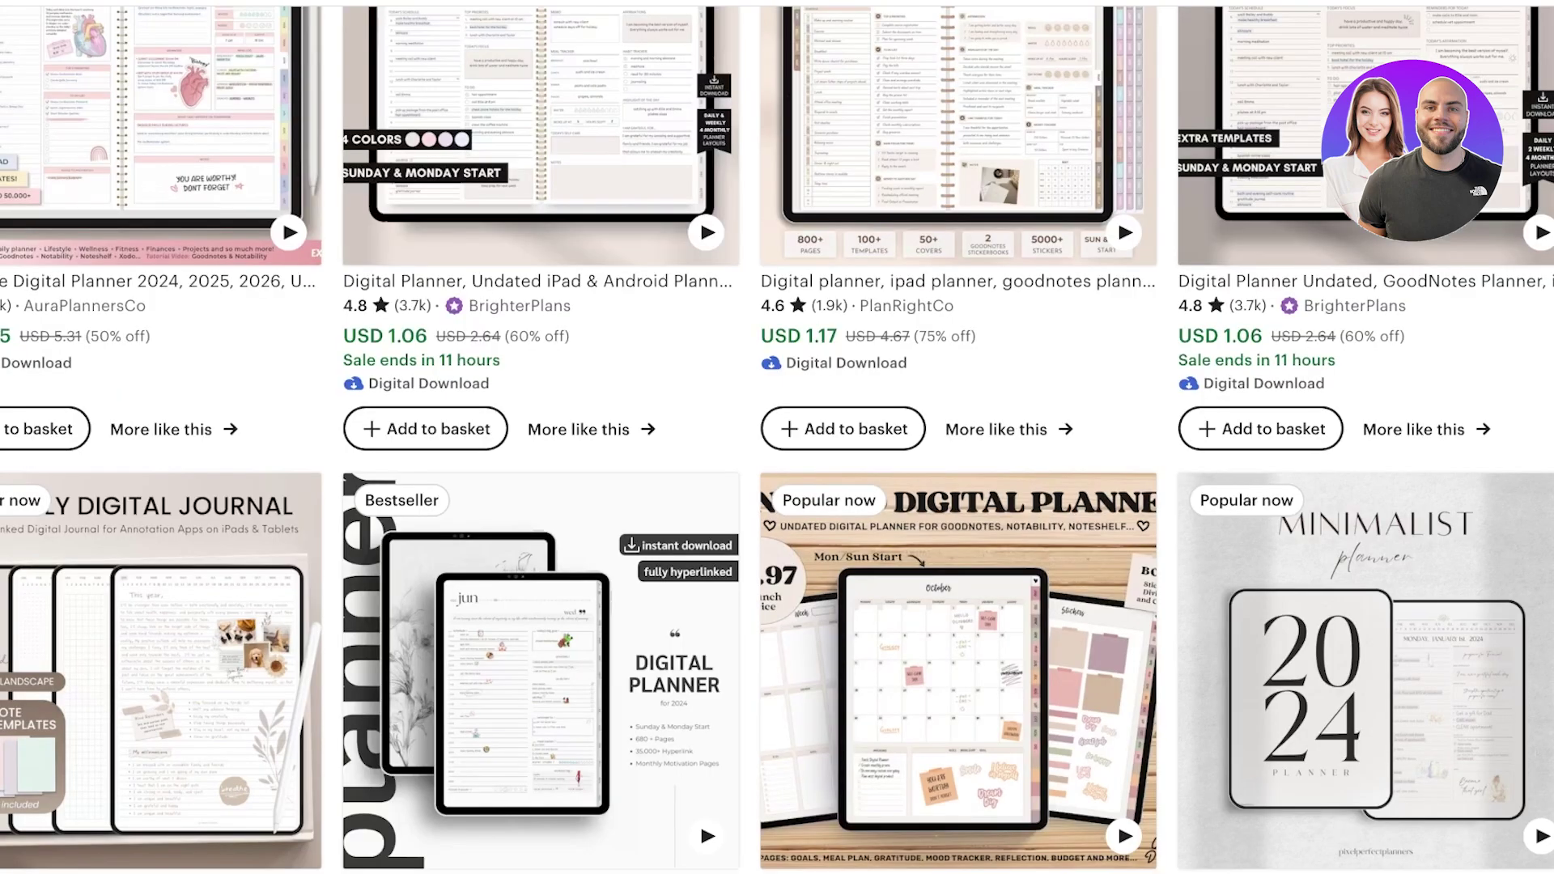
{"action": "scroll", "coordinate": [777, 437], "scroll_direction": "down", "scroll_amount": 5}
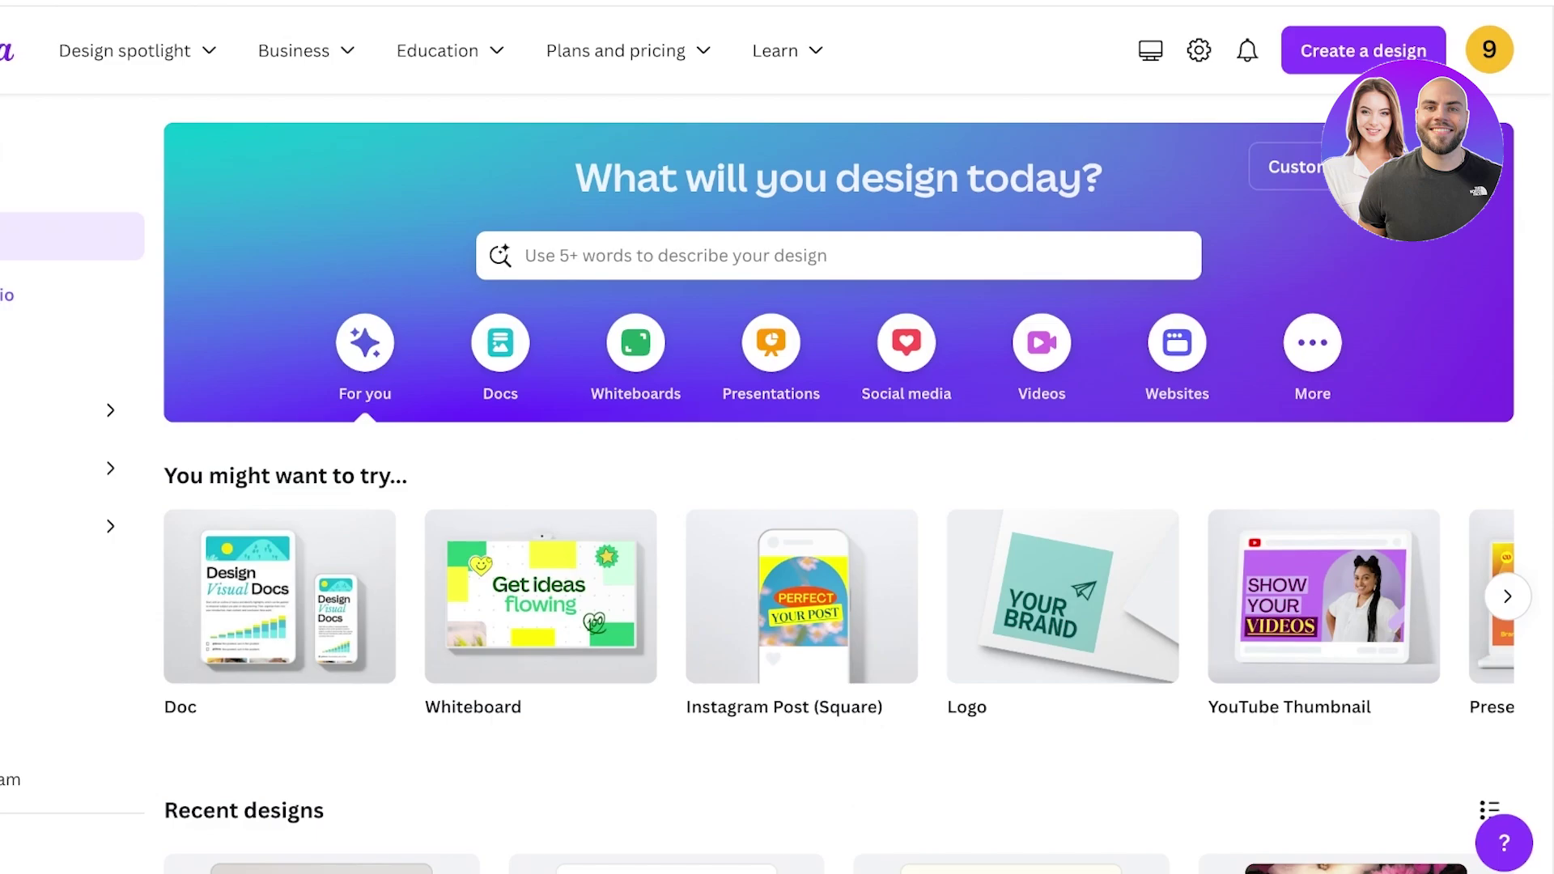
- Switch to the Canva home page and search the templates for "a4"
{"action": "scroll", "coordinate": [839, 485], "scroll_direction": "down", "scroll_amount": 2}
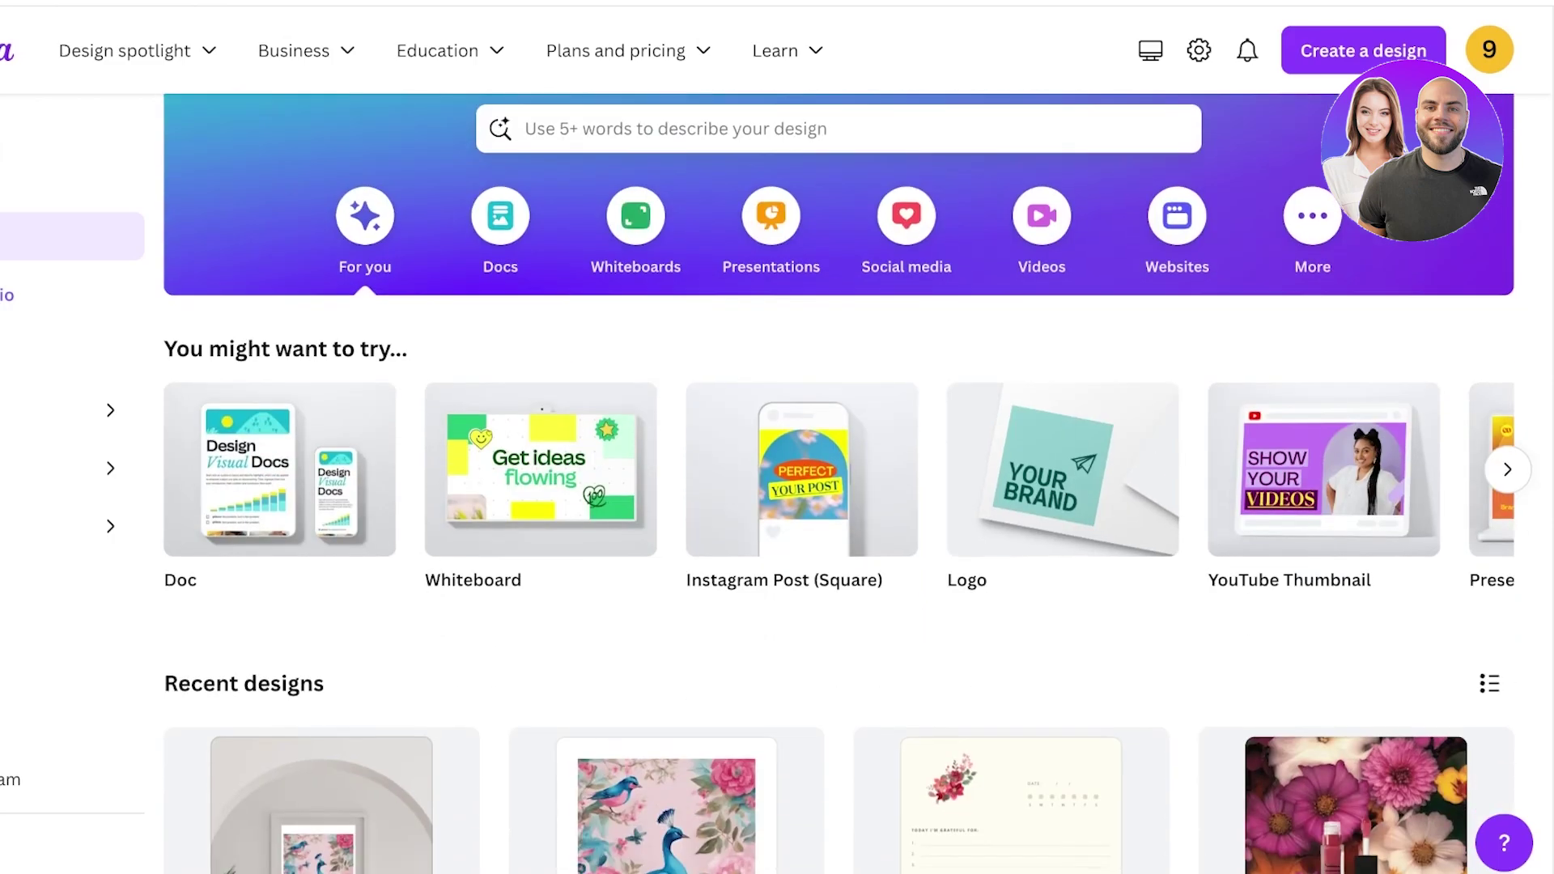
{"action": "scroll", "coordinate": [838, 486], "scroll_direction": "up", "scroll_amount": 2}
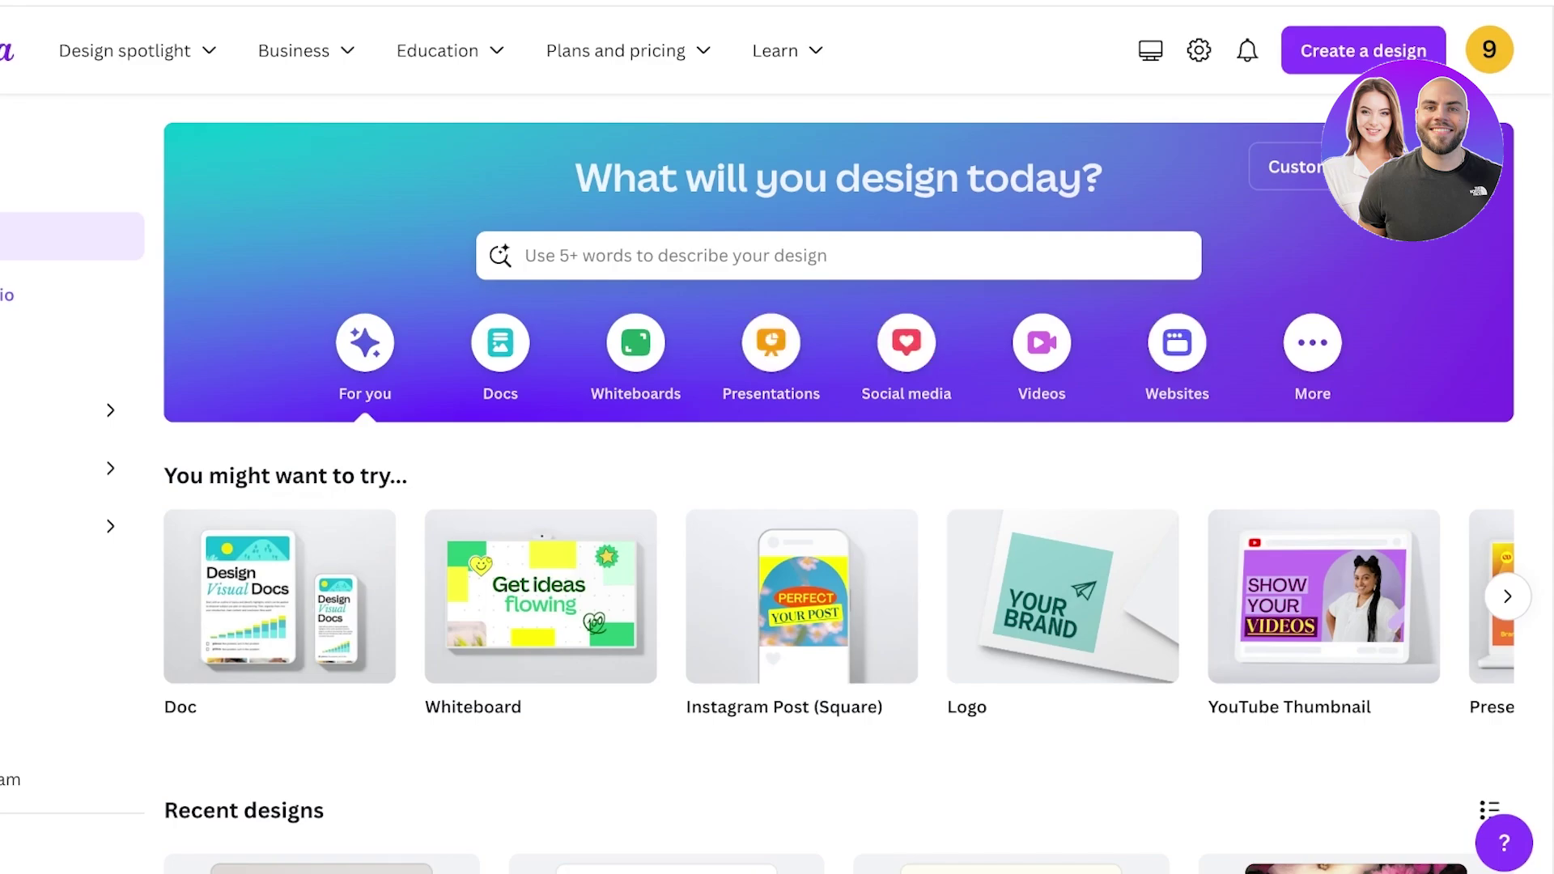
{"action": "mouse_move", "coordinate": [540, 597]}
{"action": "left_click", "coordinate": [839, 256]}
{"action": "type", "text": "a4"}
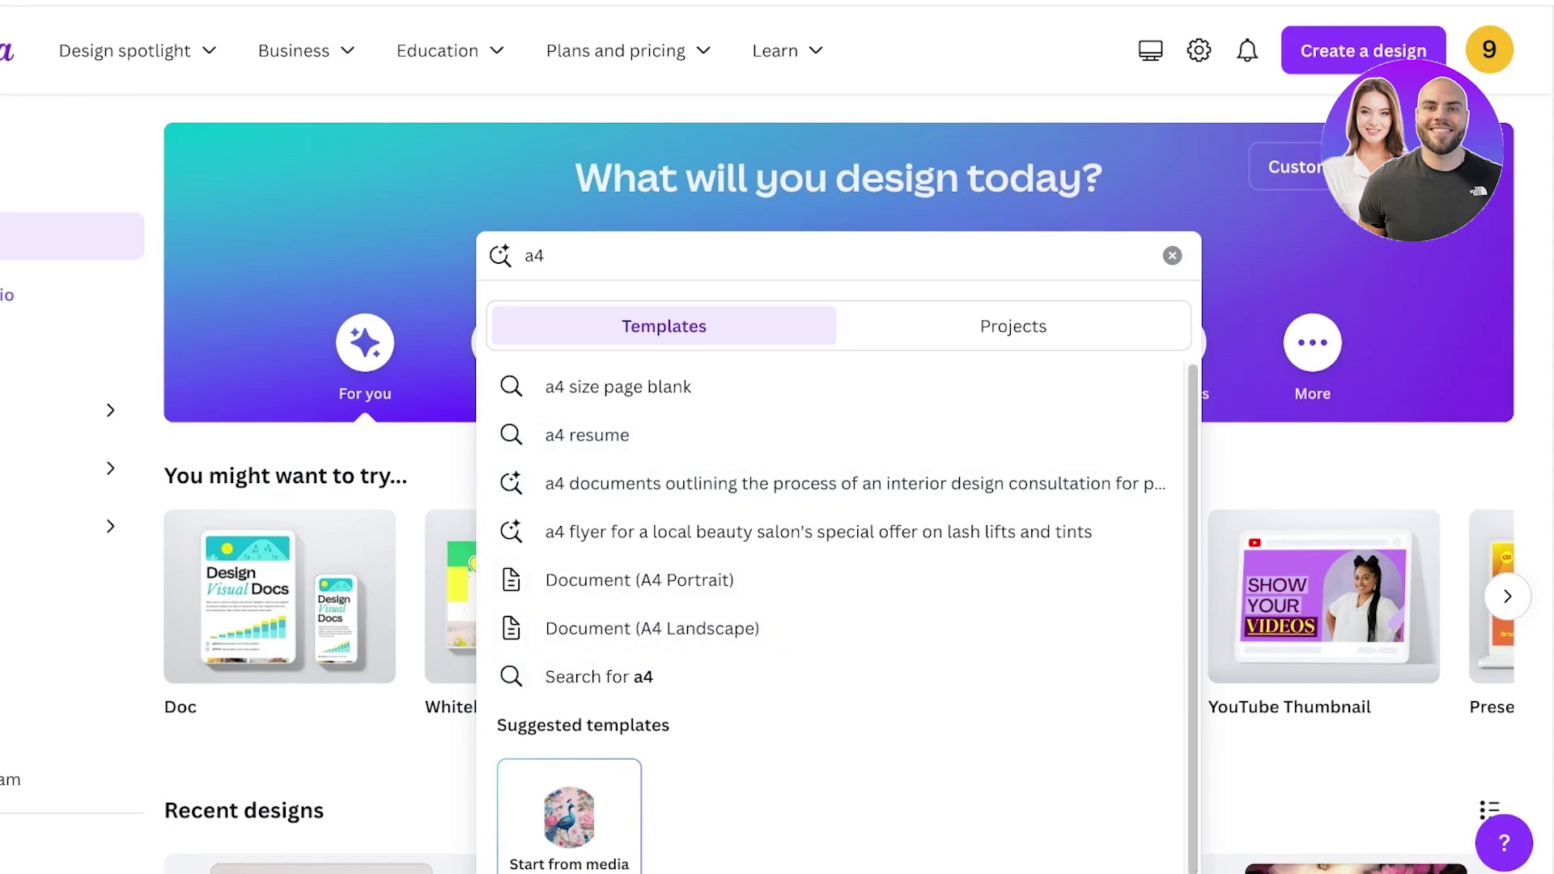
{"action": "key", "text": "Return"}
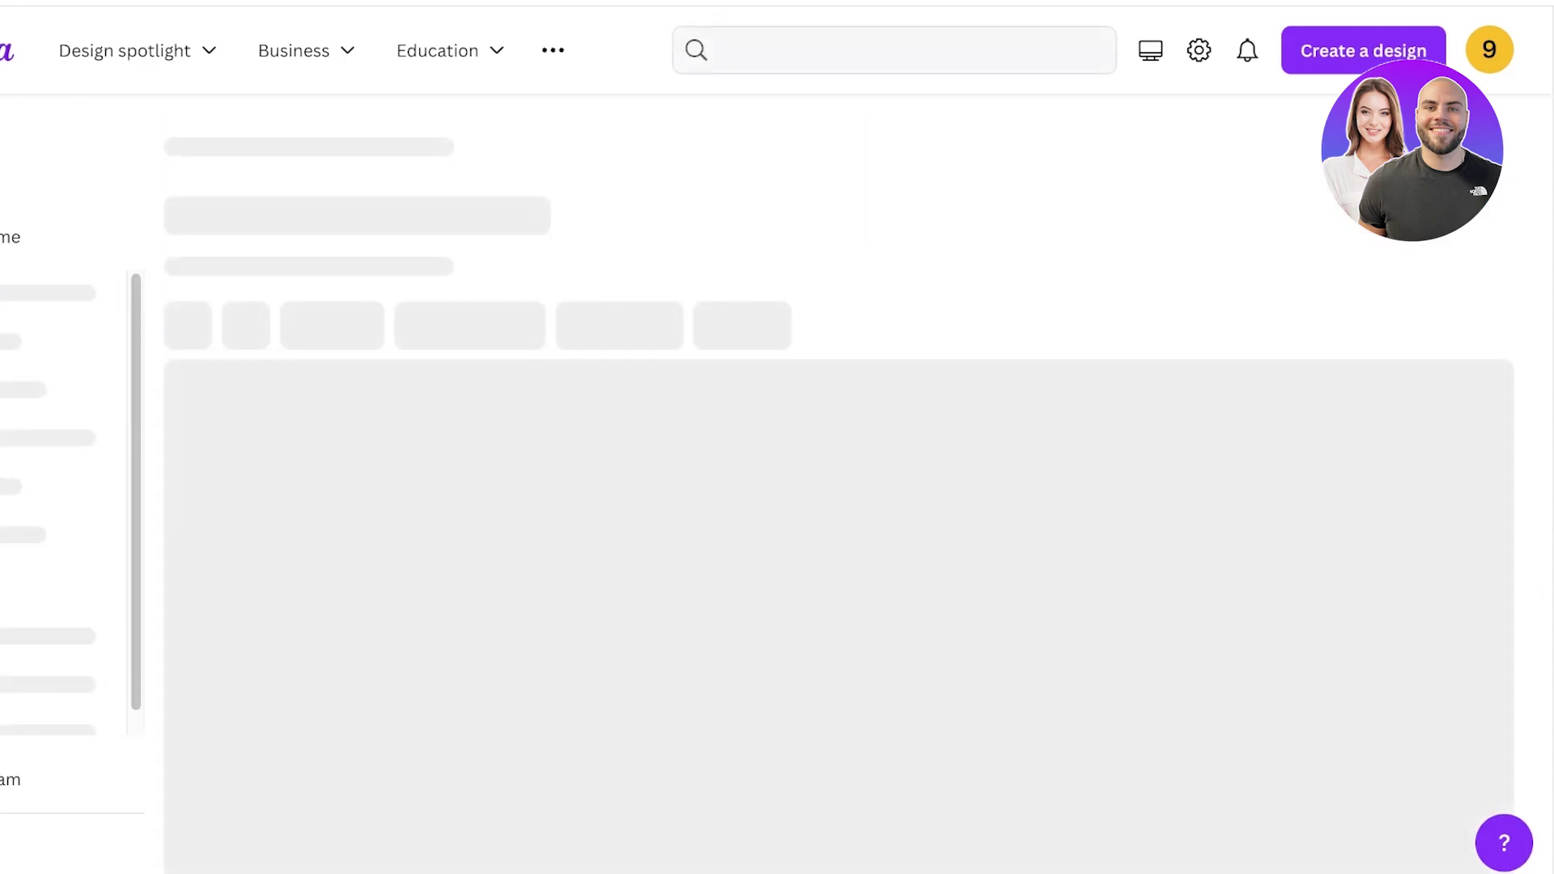
- Browse the A4 document templates for planner and workbook design ideas
{"action": "scroll", "coordinate": [838, 485], "scroll_direction": "down", "scroll_amount": 3}
{"action": "scroll", "coordinate": [838, 485], "scroll_direction": "down", "scroll_amount": 4}
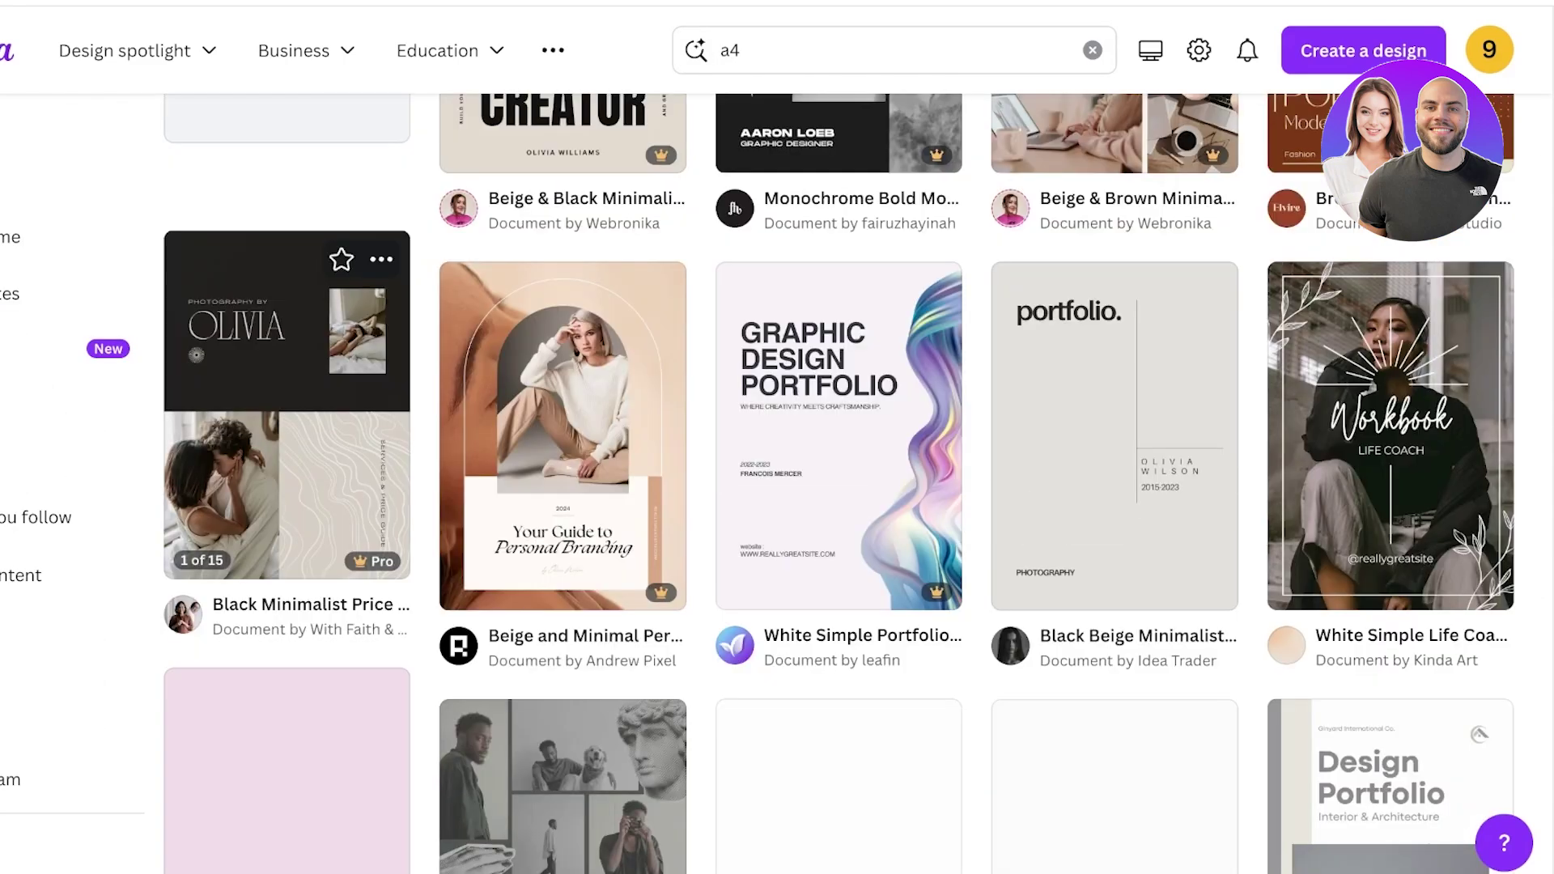
{"action": "scroll", "coordinate": [839, 486], "scroll_direction": "up", "scroll_amount": 5}
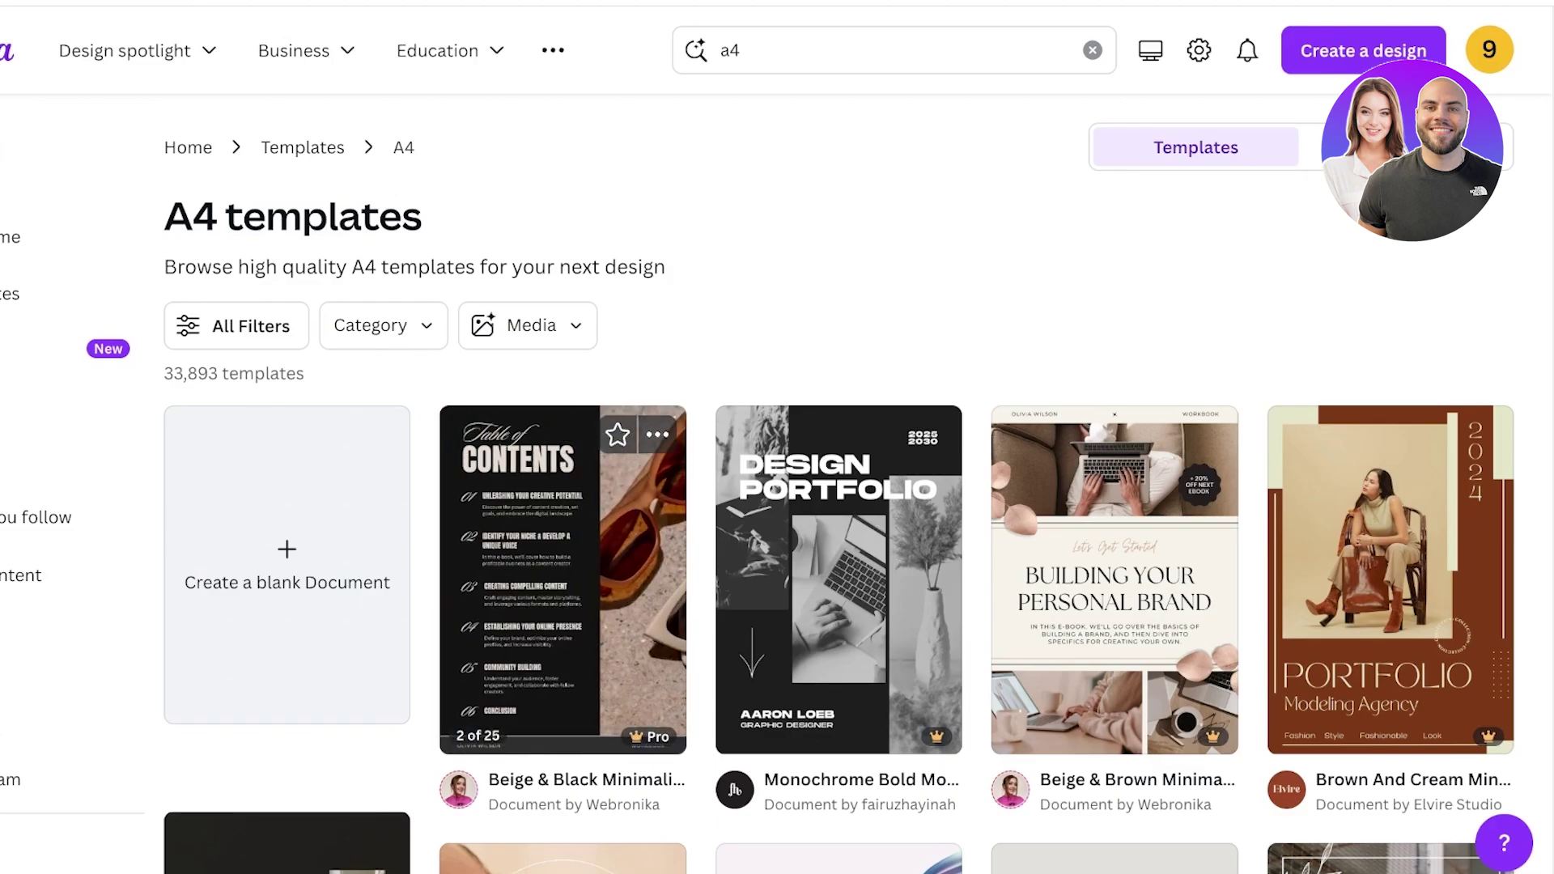
{"action": "left_click", "coordinate": [657, 435]}
{"action": "scroll", "coordinate": [658, 435], "scroll_direction": "down", "scroll_amount": 8}
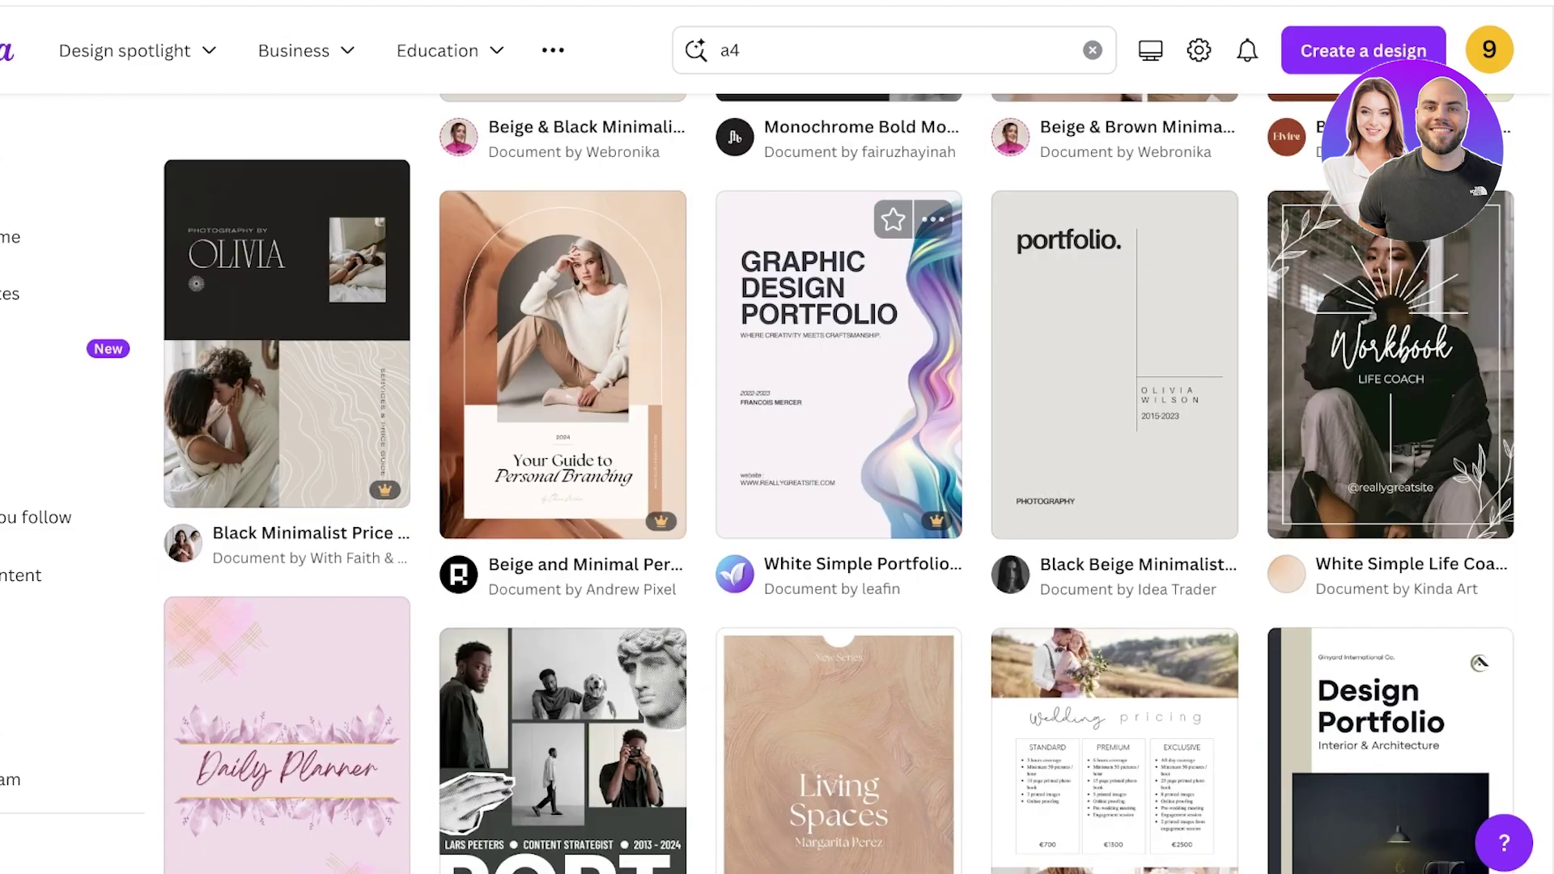
{"action": "scroll", "coordinate": [657, 434], "scroll_direction": "up", "scroll_amount": 8}
{"action": "scroll", "coordinate": [1482, 241], "scroll_direction": "down", "scroll_amount": 8}
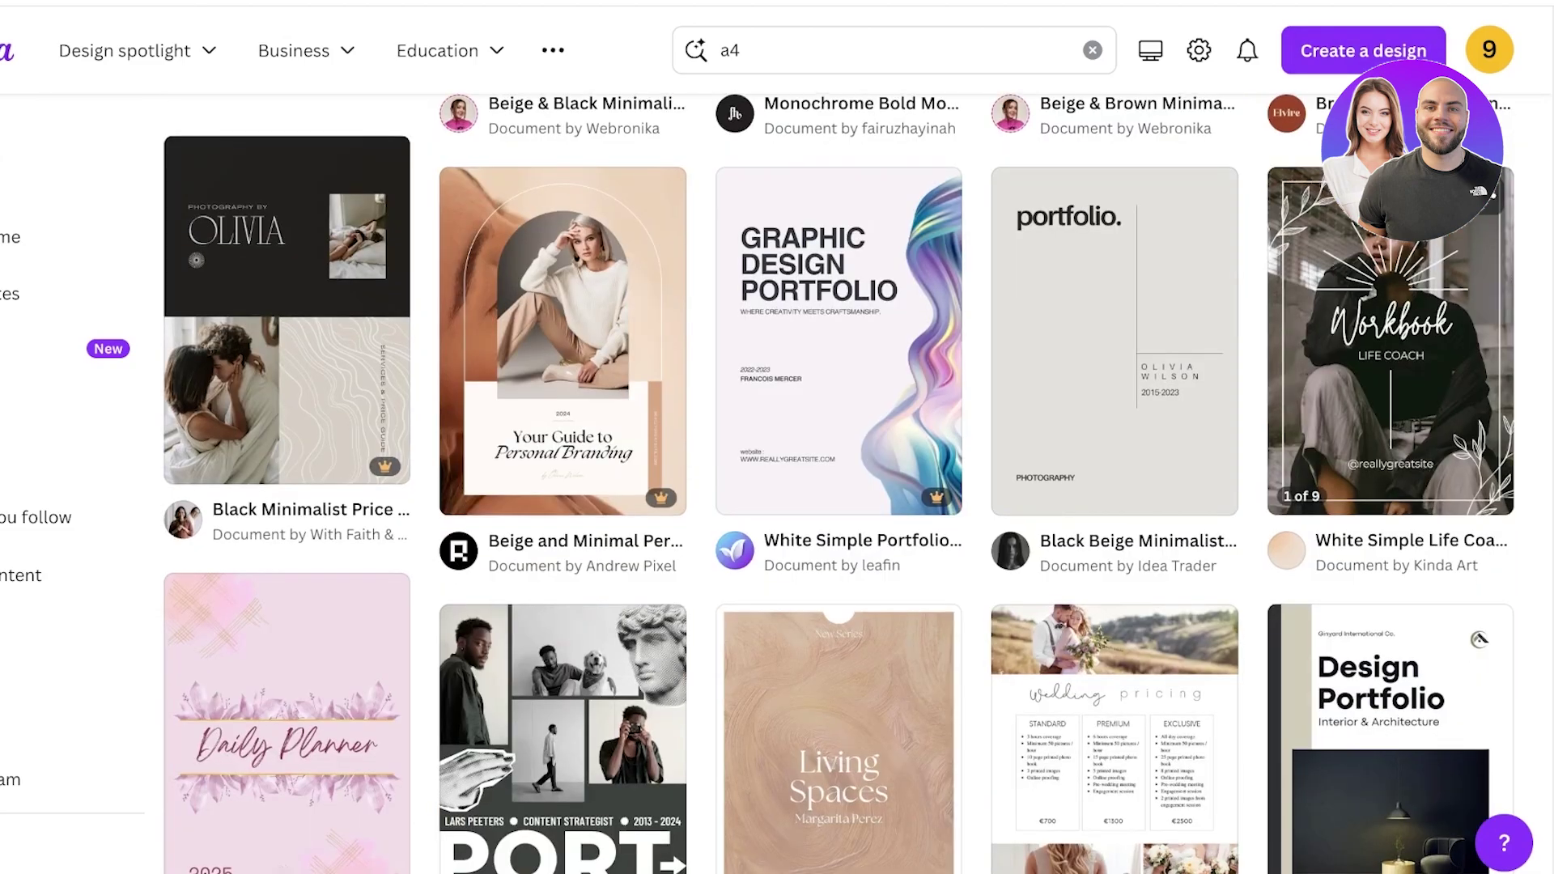
{"action": "scroll", "coordinate": [1481, 242], "scroll_direction": "down", "scroll_amount": 5}
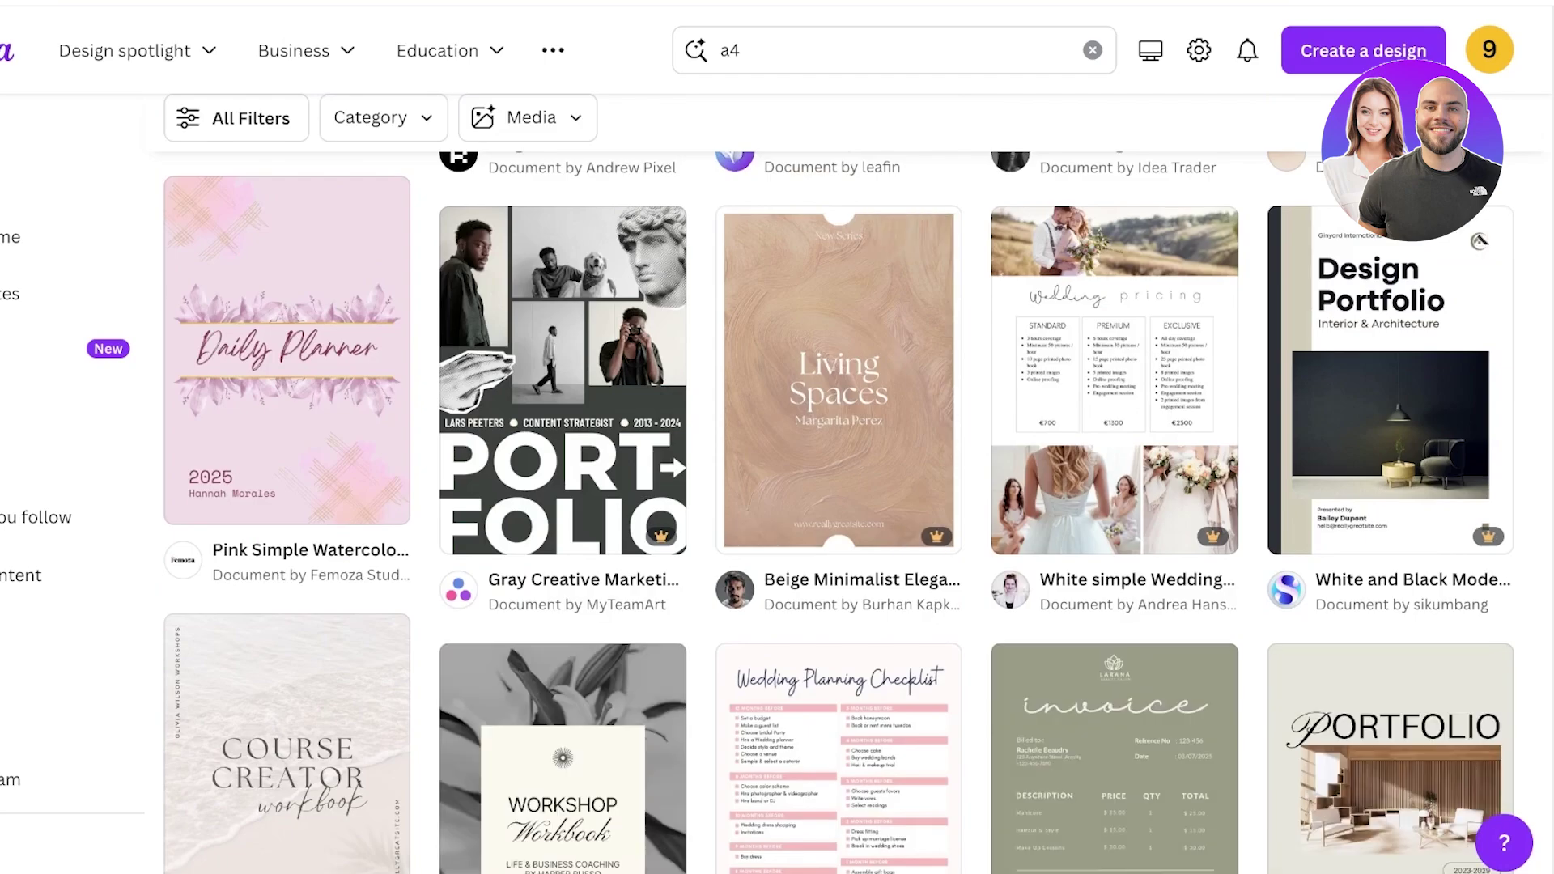
- Start a custom-size design on the home page in inches, entering a width of 8.7 and a height of 11.7
{"action": "key", "text": "super+t"}
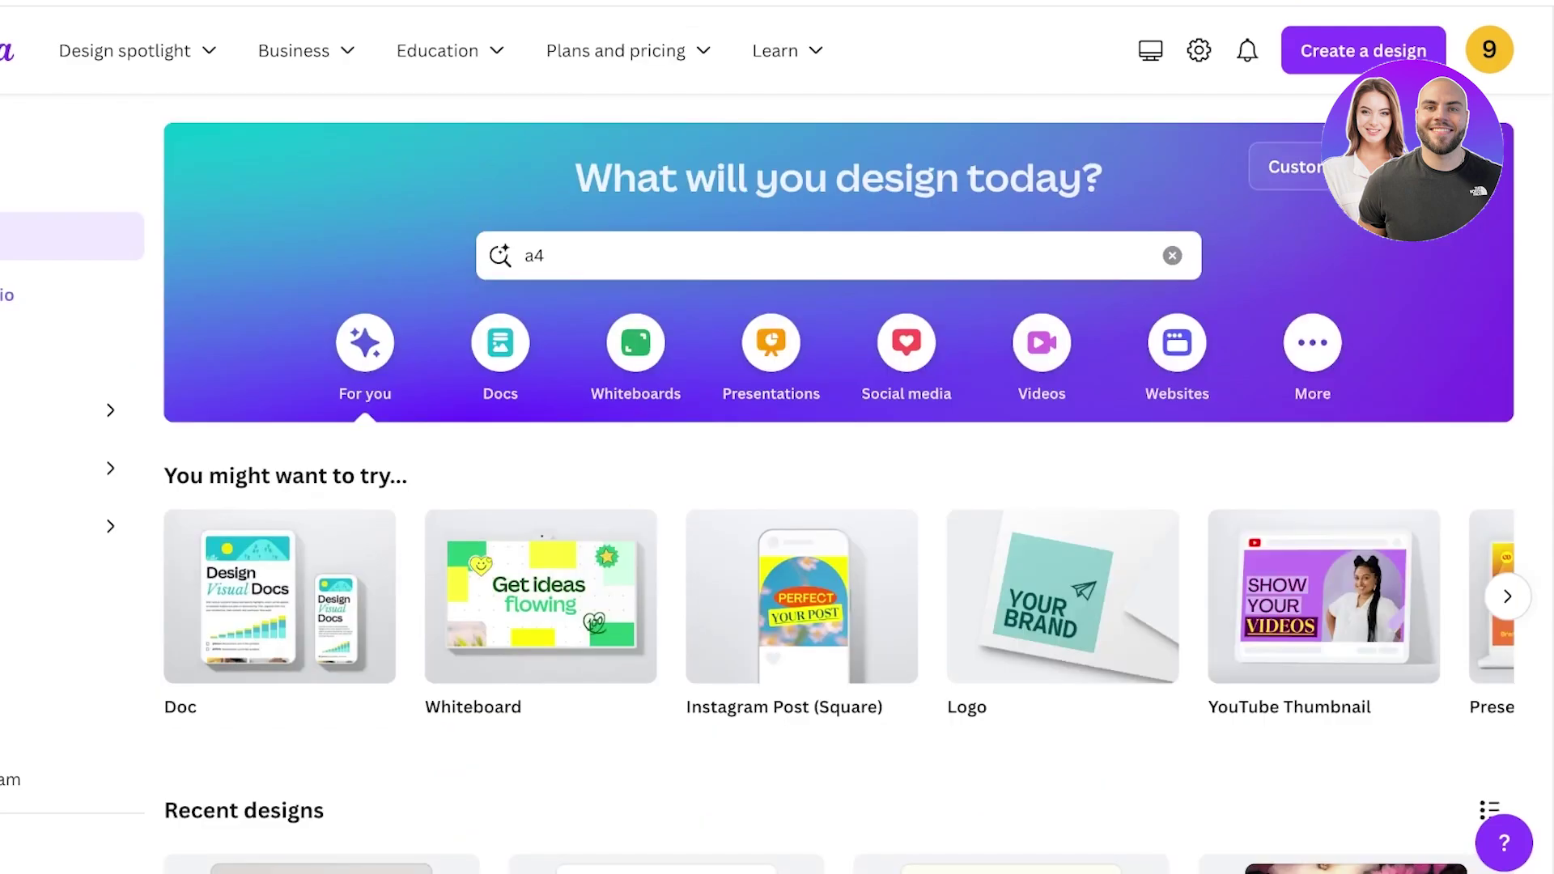
{"action": "left_click", "coordinate": [1291, 167]}
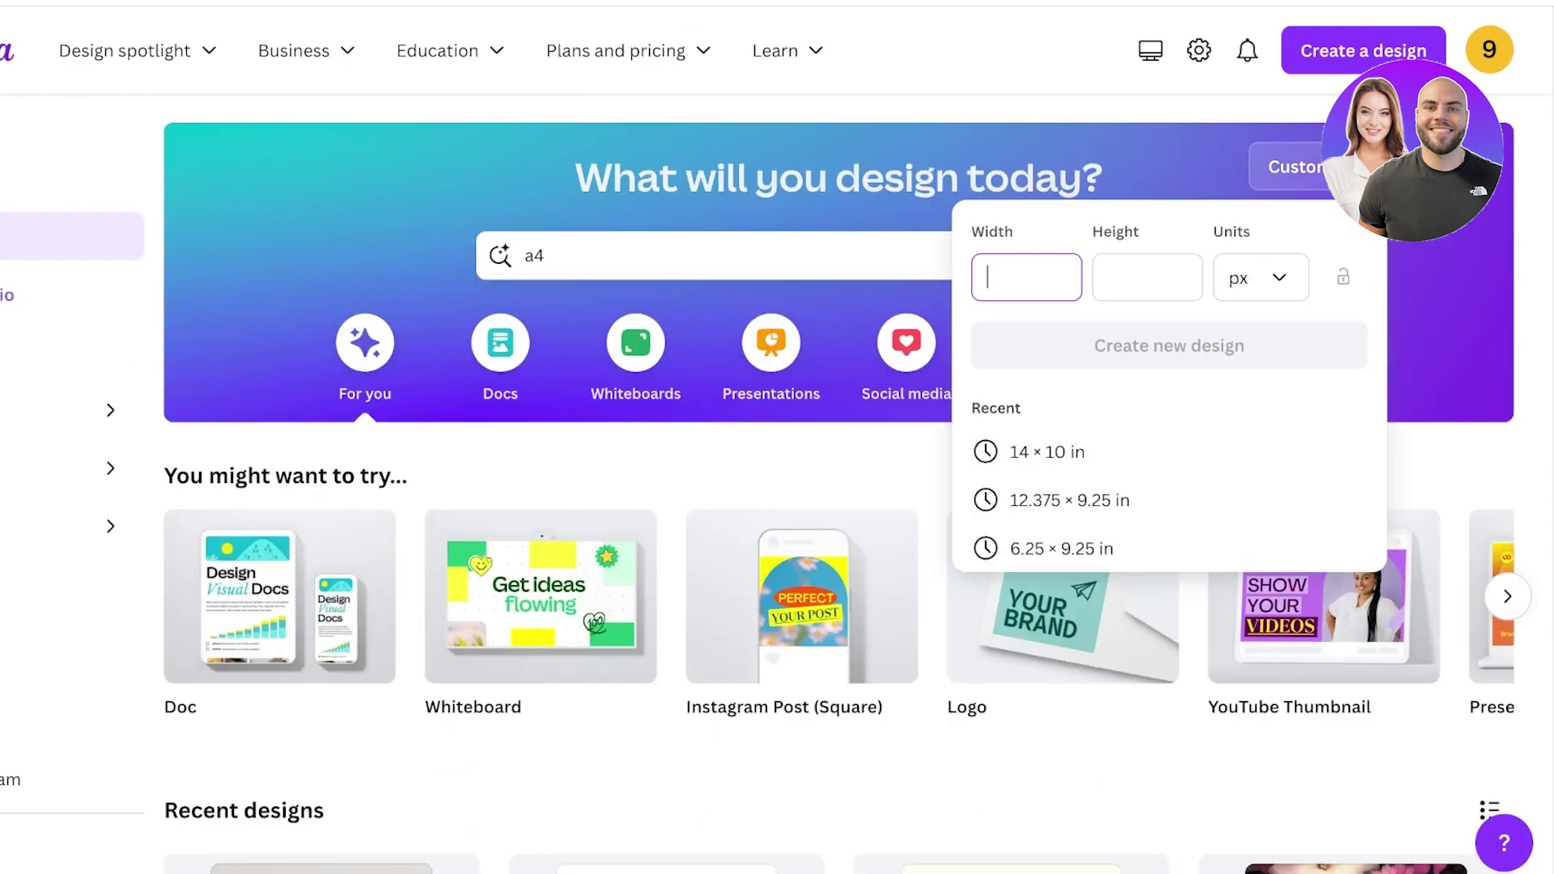
{"action": "left_click", "coordinate": [1261, 278]}
{"action": "left_click", "coordinate": [1246, 393]}
{"action": "left_click", "coordinate": [1027, 277]}
{"action": "type", "text": "8.7"}
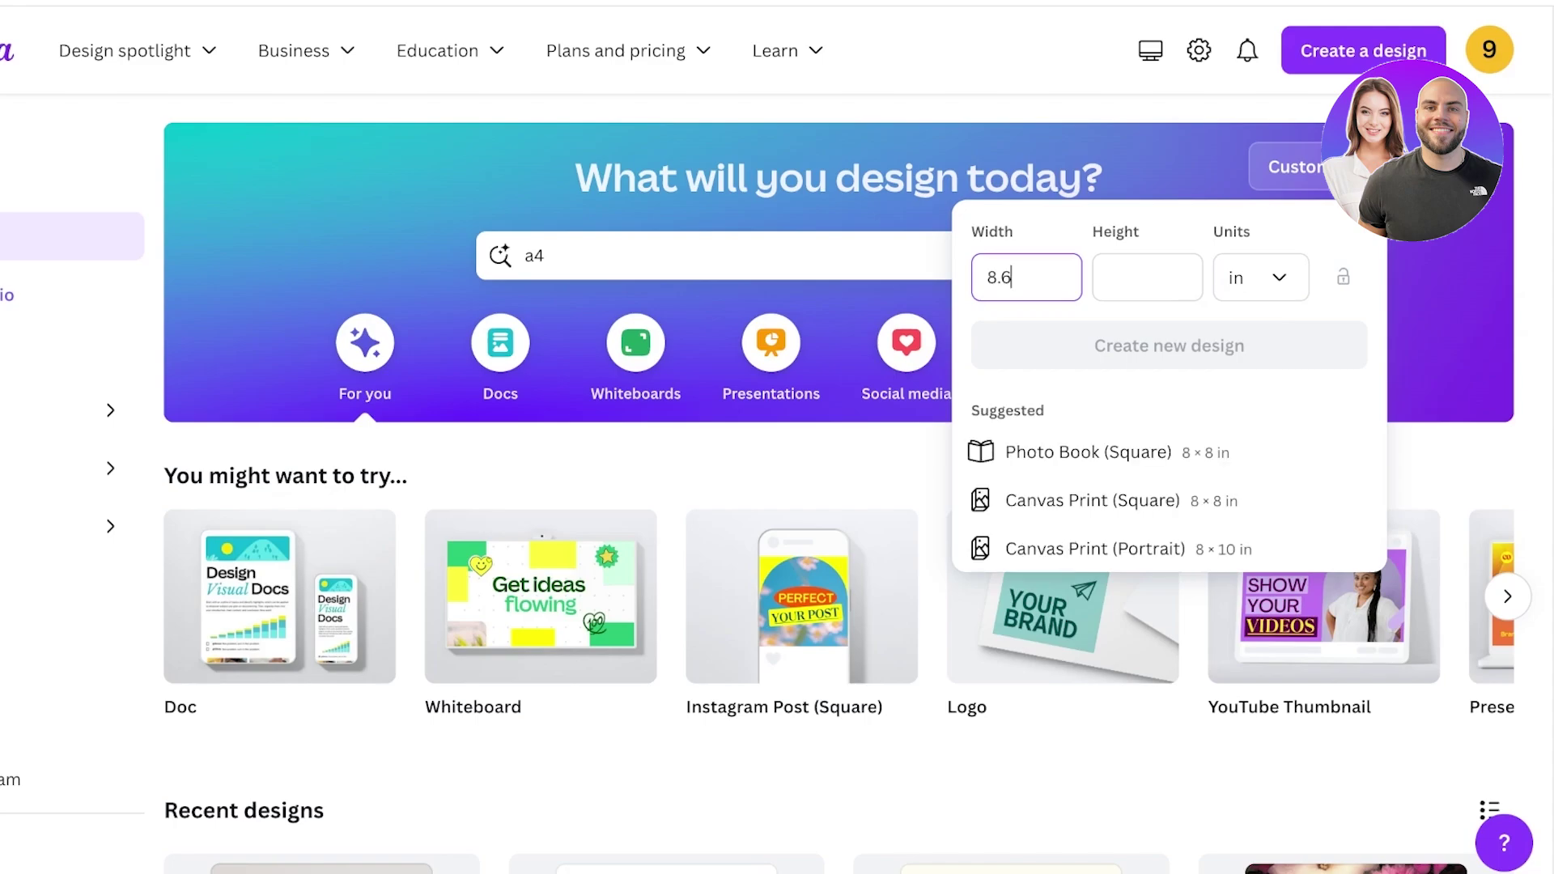
{"action": "key", "text": "Tab"}
{"action": "type", "text": "11"}
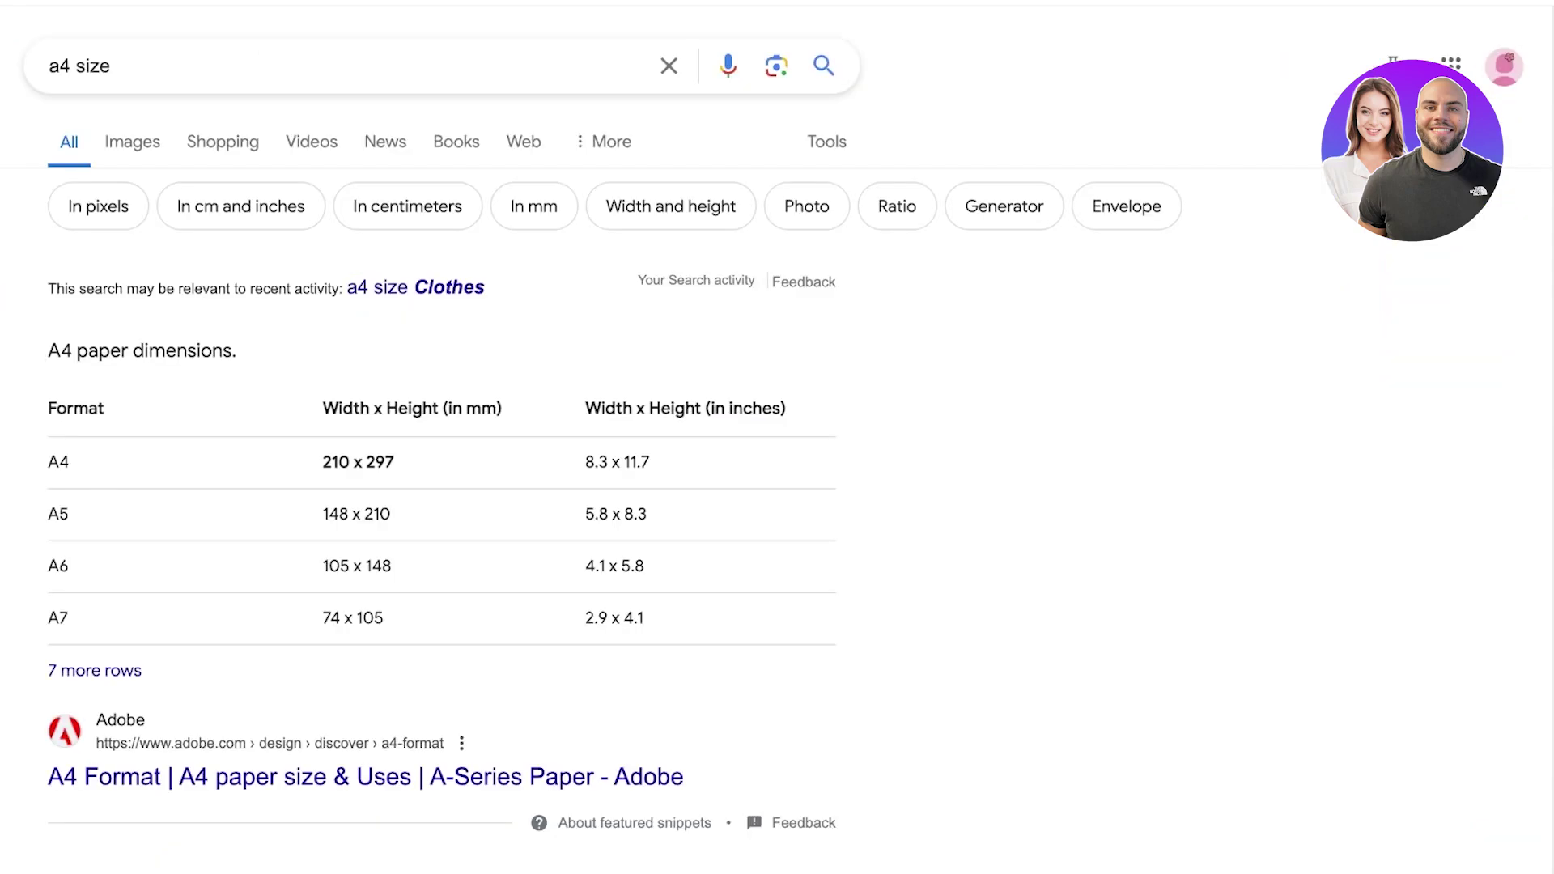
{"action": "type", "text": ".7"}
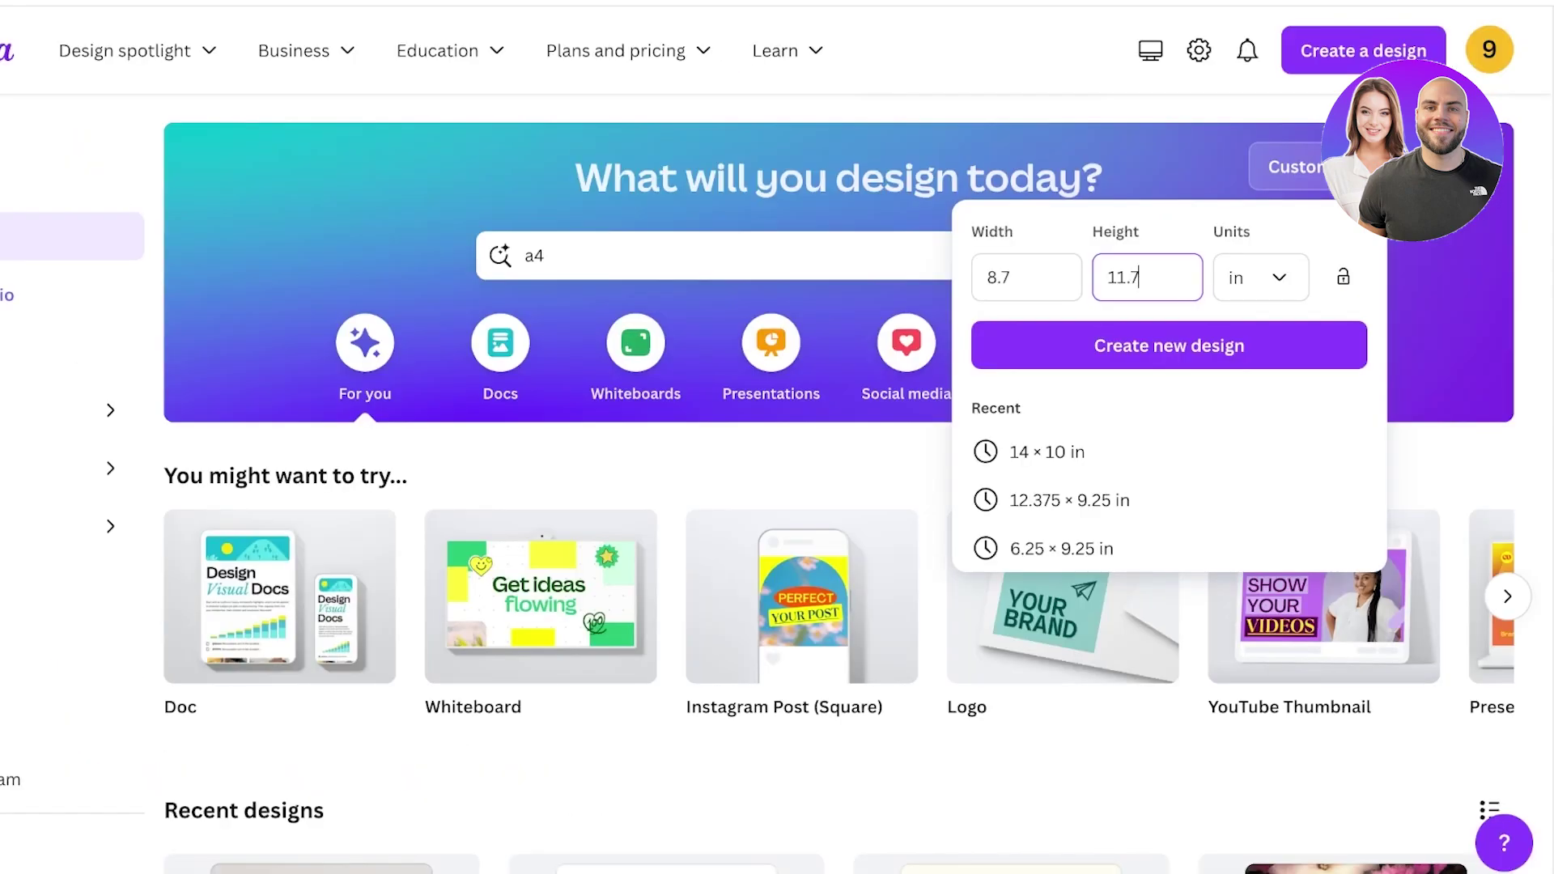
- Correct the custom width to 8.3 in and create the new blank design
{"action": "left_click", "coordinate": [1012, 277]}
{"action": "key", "text": "BackSpace"}
{"action": "type", "text": "3"}
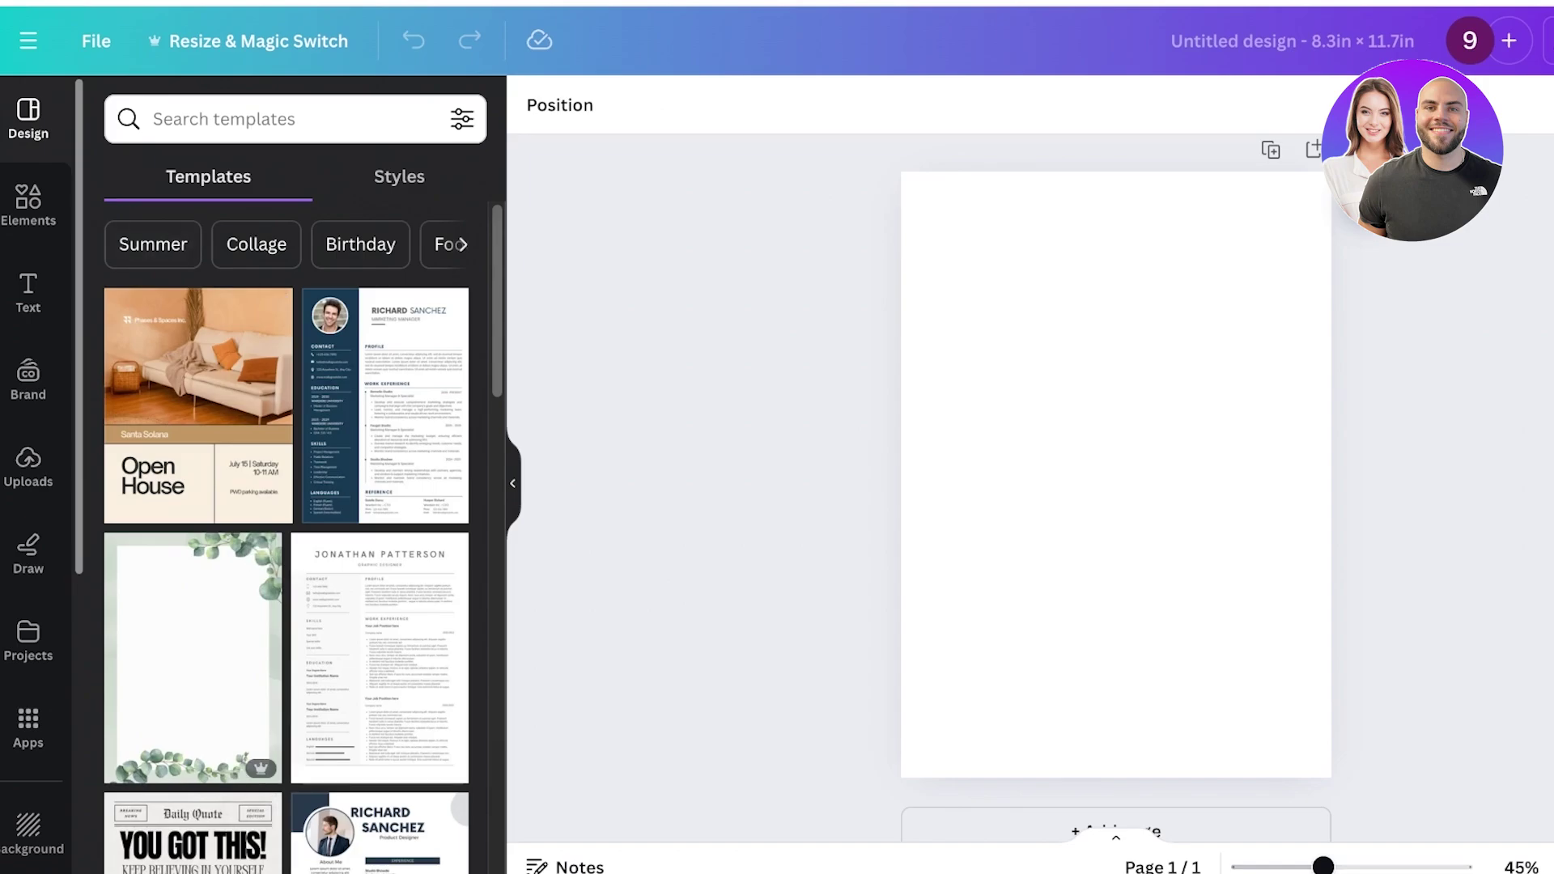
- Search the design elements for "flower"
{"action": "left_click", "coordinate": [28, 205]}
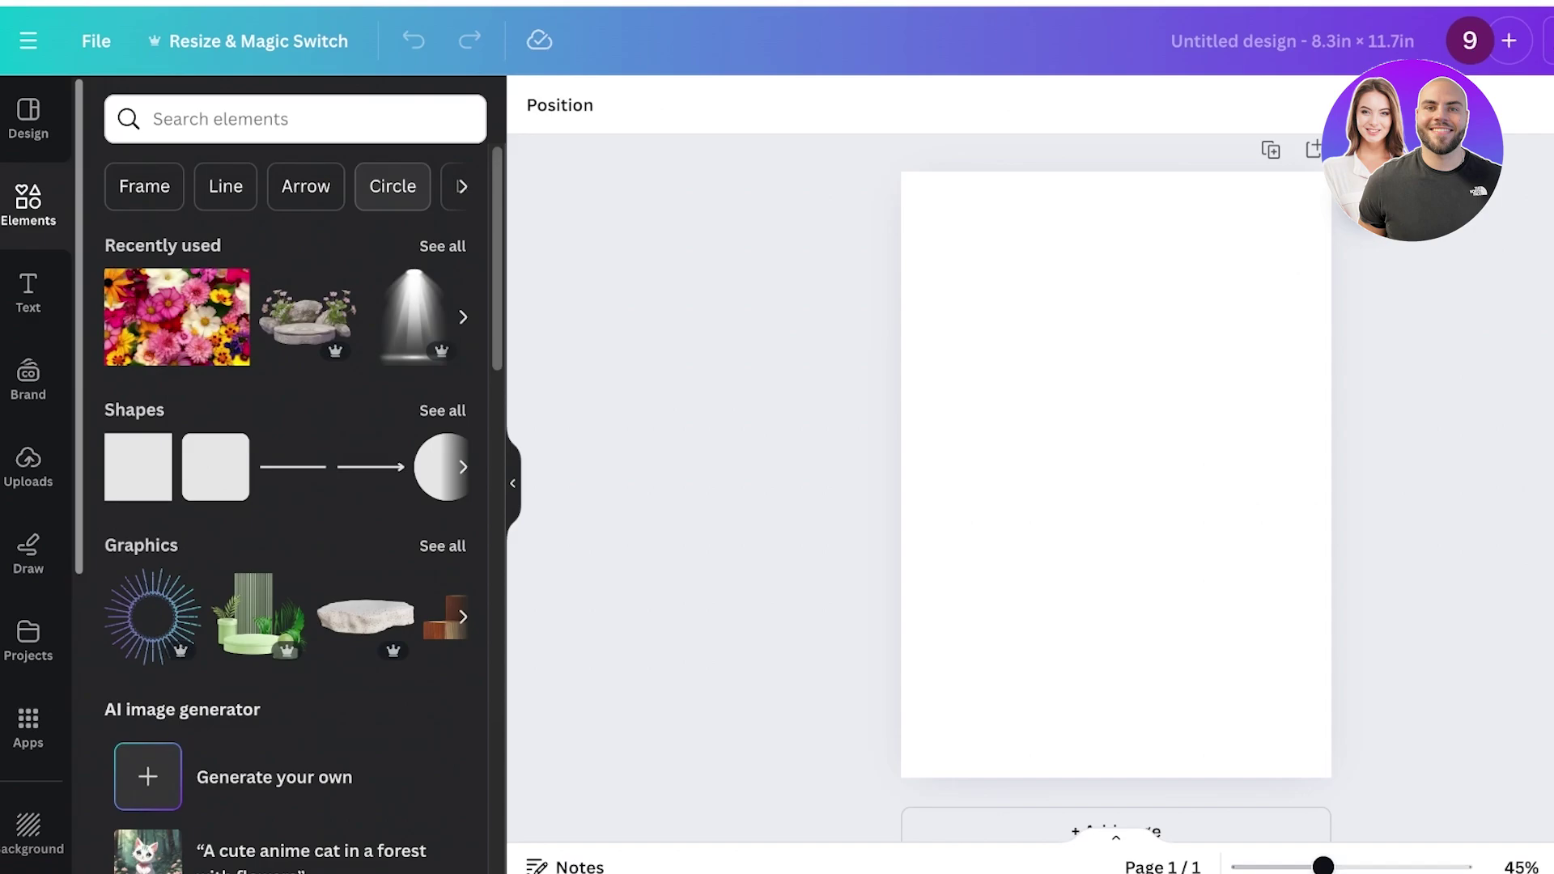
{"action": "left_click", "coordinate": [295, 119]}
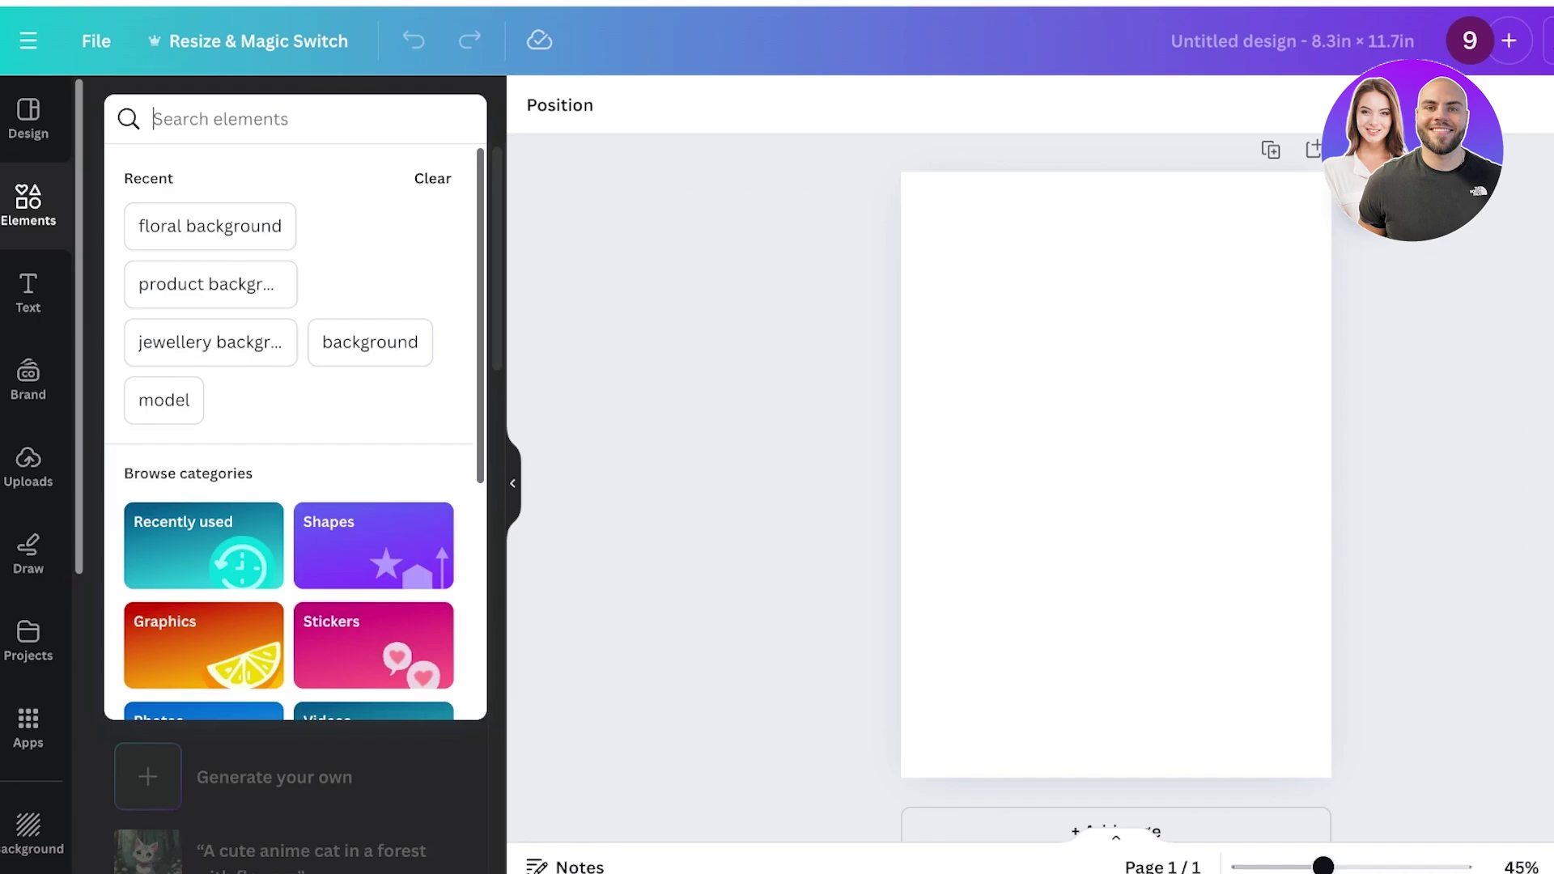
{"action": "type", "text": "flower"}
{"action": "key", "text": "Return"}
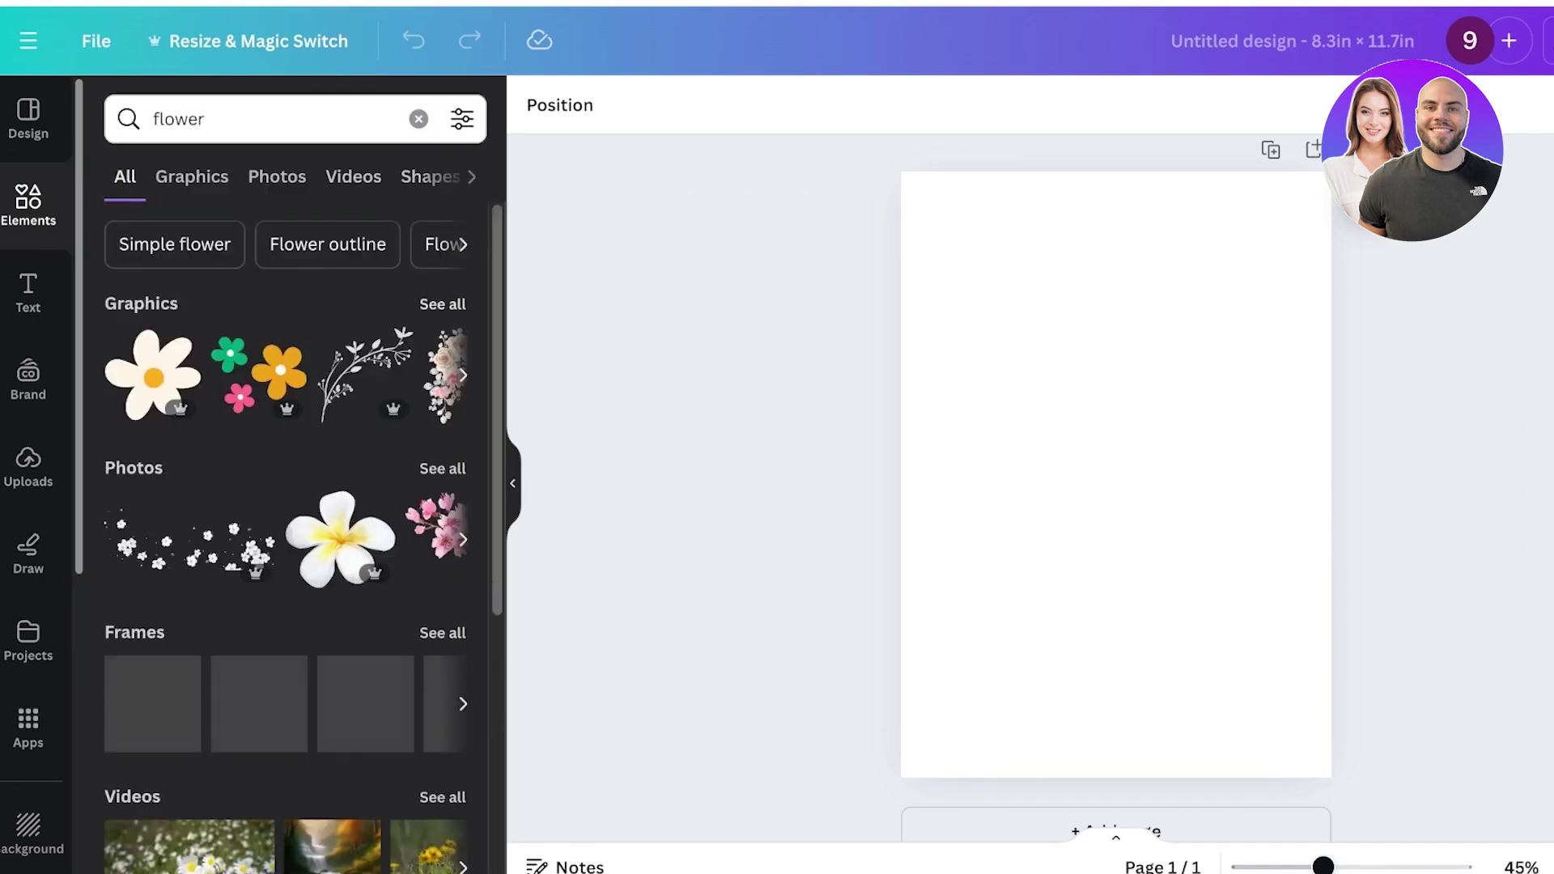
- Search the elements for "floral background" and add the pink and yellow wildflower pattern from its graphics to the page
{"action": "left_click", "coordinate": [243, 119]}
{"action": "key", "text": "BackSpace"}
{"action": "key", "text": "BackSpace"}
{"action": "key", "text": "BackSpace"}
{"action": "key", "text": "BackSpace"}
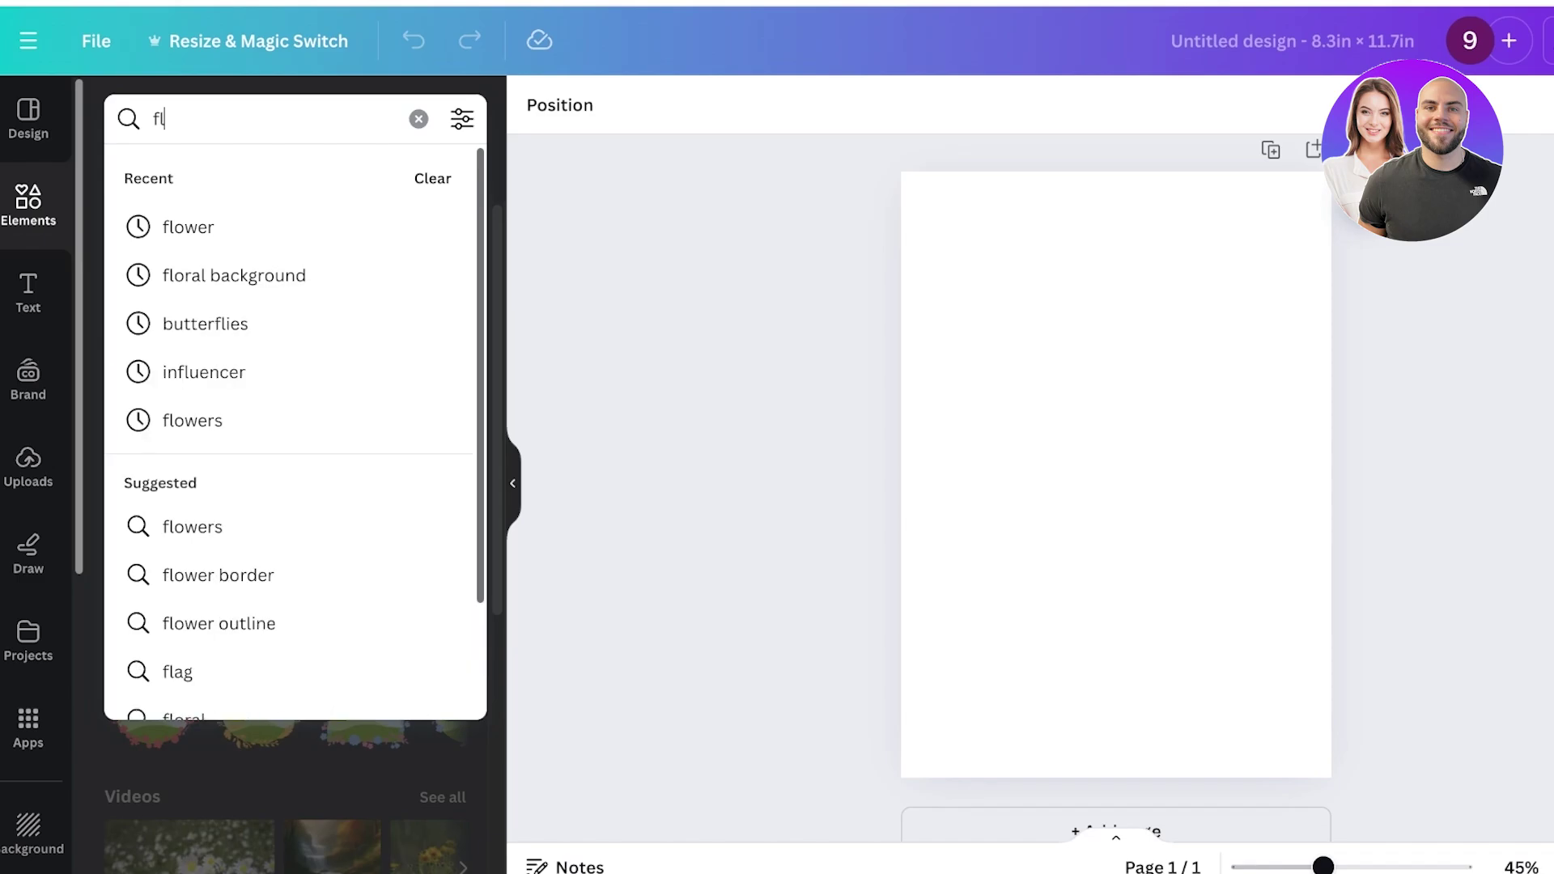
{"action": "left_click", "coordinate": [234, 276]}
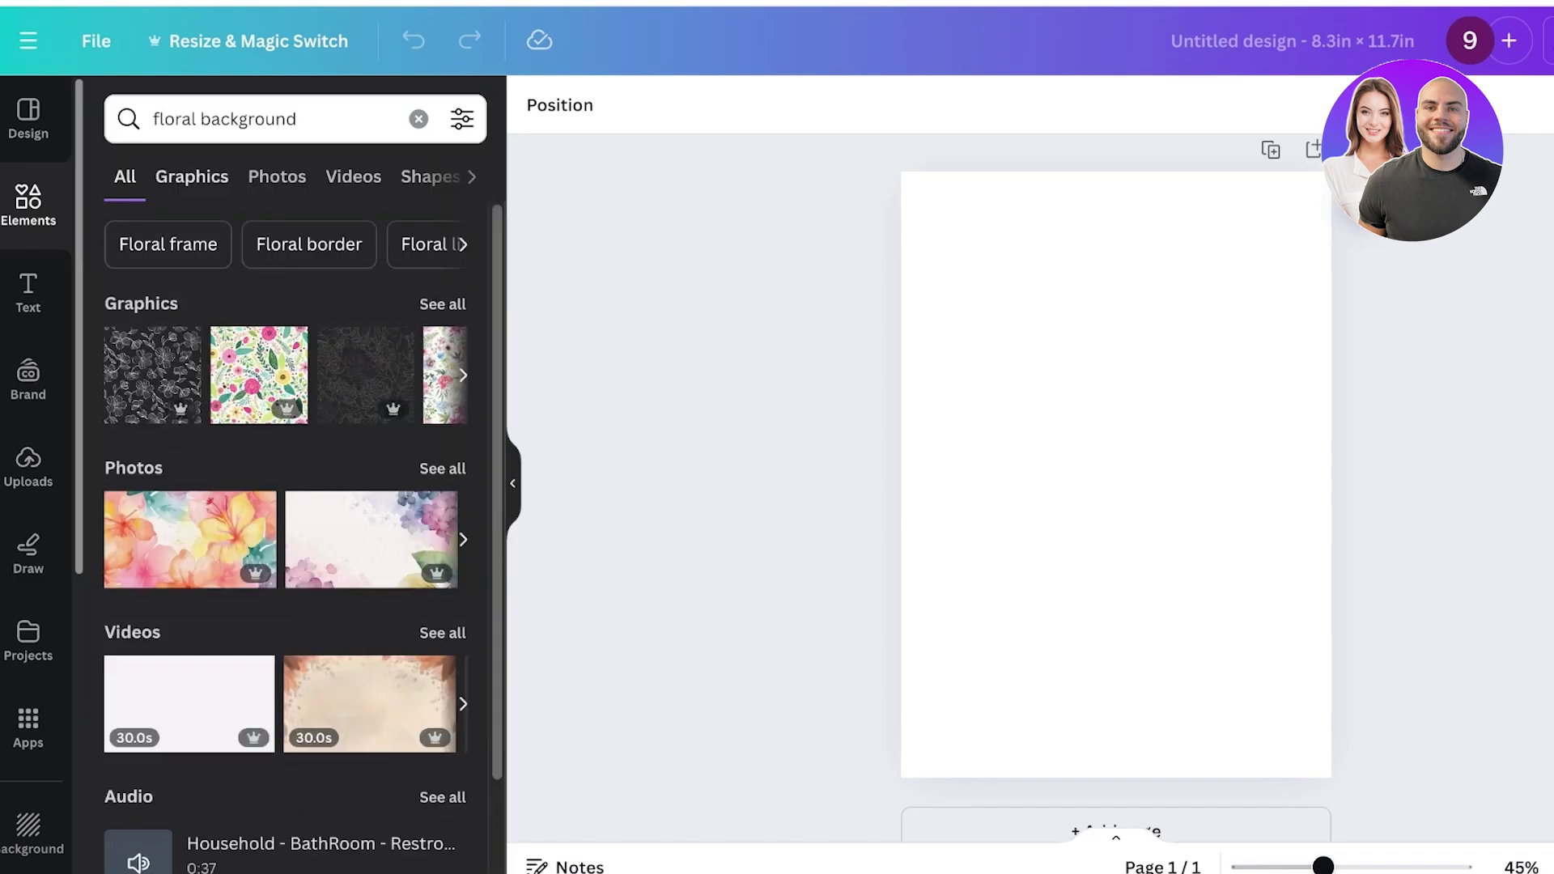
{"action": "left_click", "coordinate": [443, 304]}
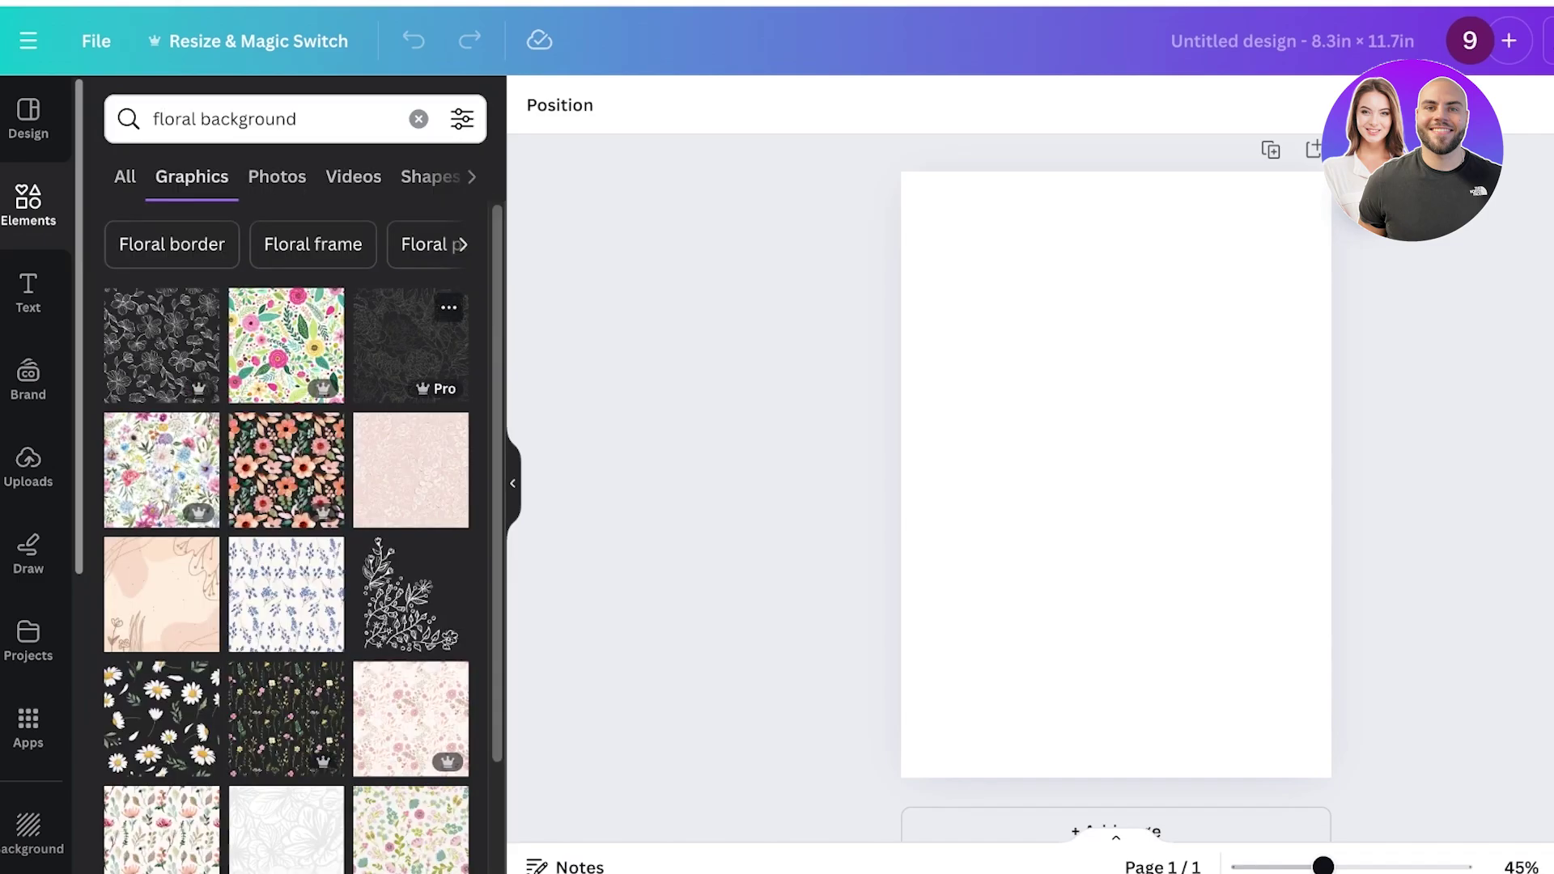
{"action": "scroll", "coordinate": [323, 486], "scroll_direction": "down", "scroll_amount": 3}
{"action": "left_click", "coordinate": [292, 566]}
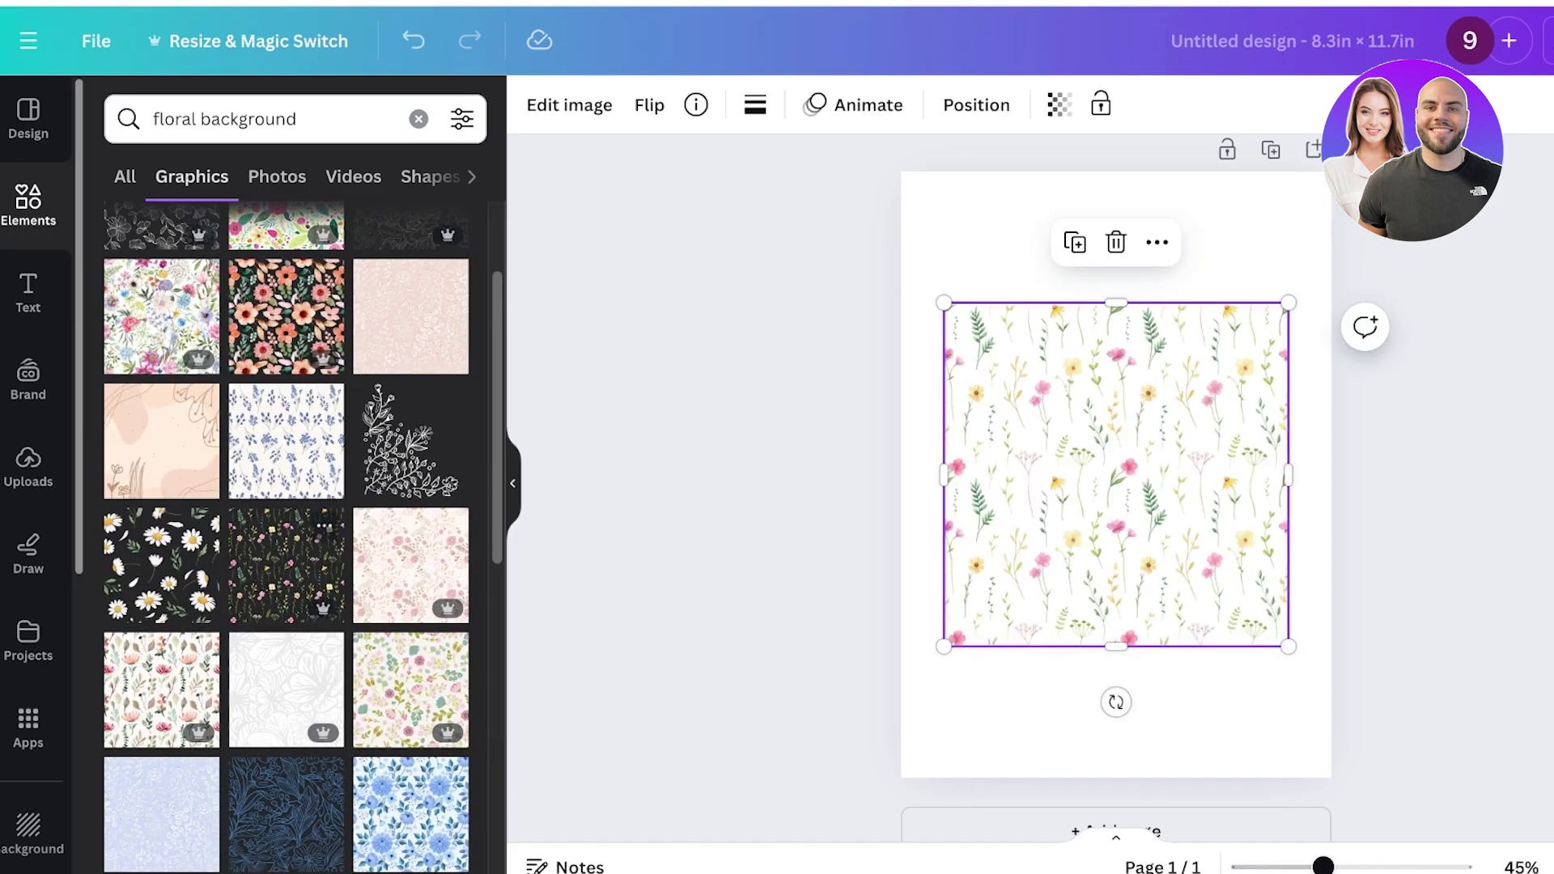
- Enlarge and reposition the wildflower pattern so that it covers the whole page
{"action": "left_click_drag", "start_coordinate": [1116, 475], "coordinate": [1073, 250]}
{"action": "left_click_drag", "start_coordinate": [1246, 421], "coordinate": [1377, 548]}
{"action": "left_click_drag", "start_coordinate": [1139, 310], "coordinate": [1117, 553]}
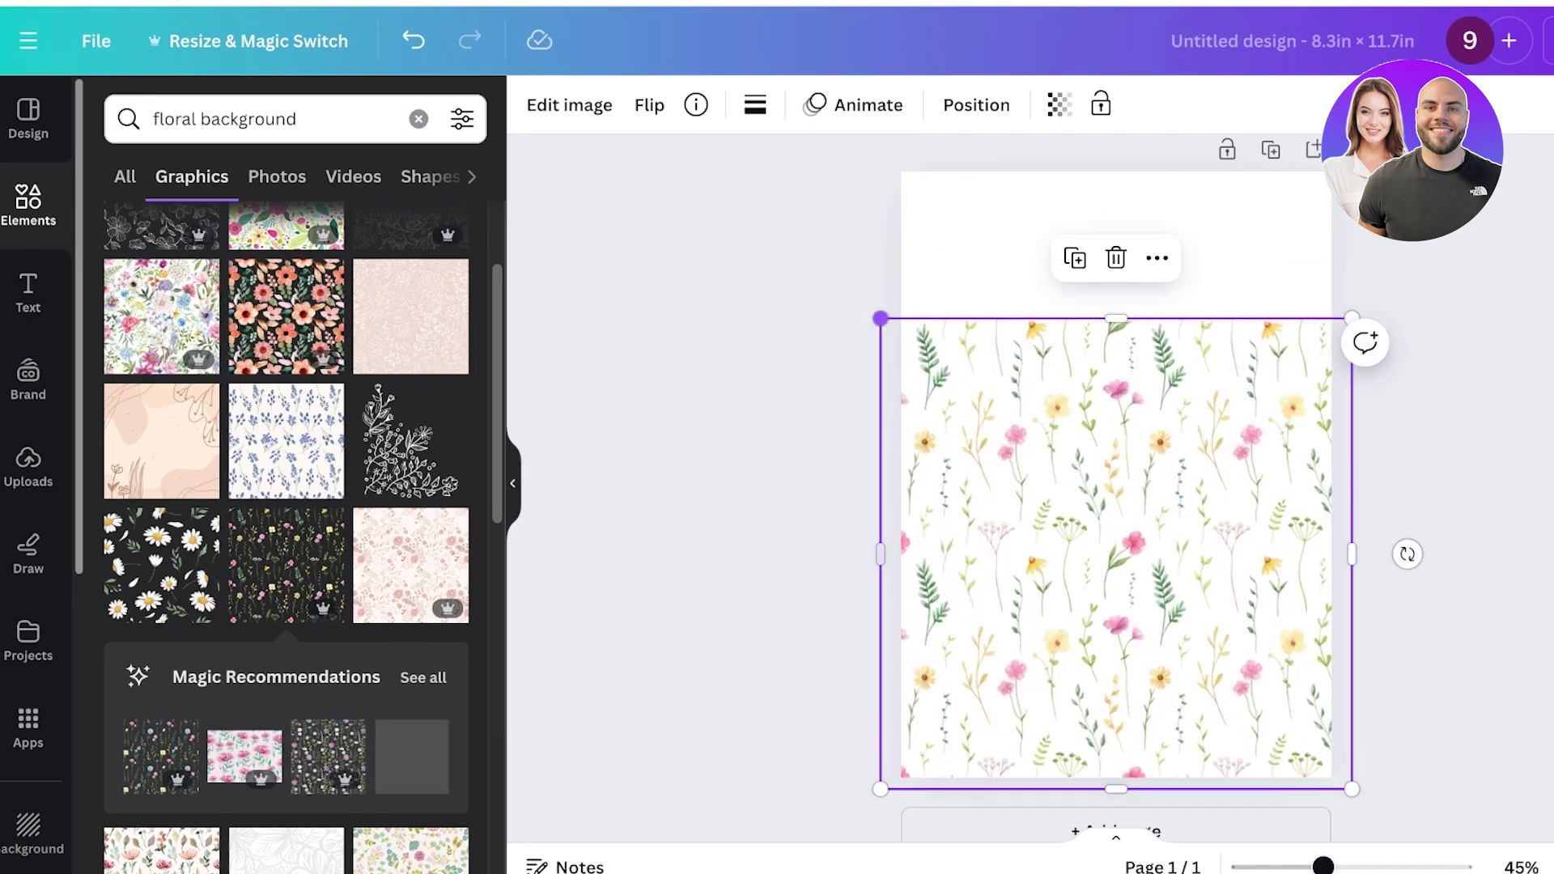
{"action": "left_click_drag", "start_coordinate": [880, 318], "coordinate": [706, 153]}
{"action": "left_click_drag", "start_coordinate": [1026, 475], "coordinate": [1140, 486]}
{"action": "left_click", "coordinate": [1494, 518]}
- Add a heading to the cover page reading "2024 Monthly Planner"
{"action": "left_click", "coordinate": [28, 205]}
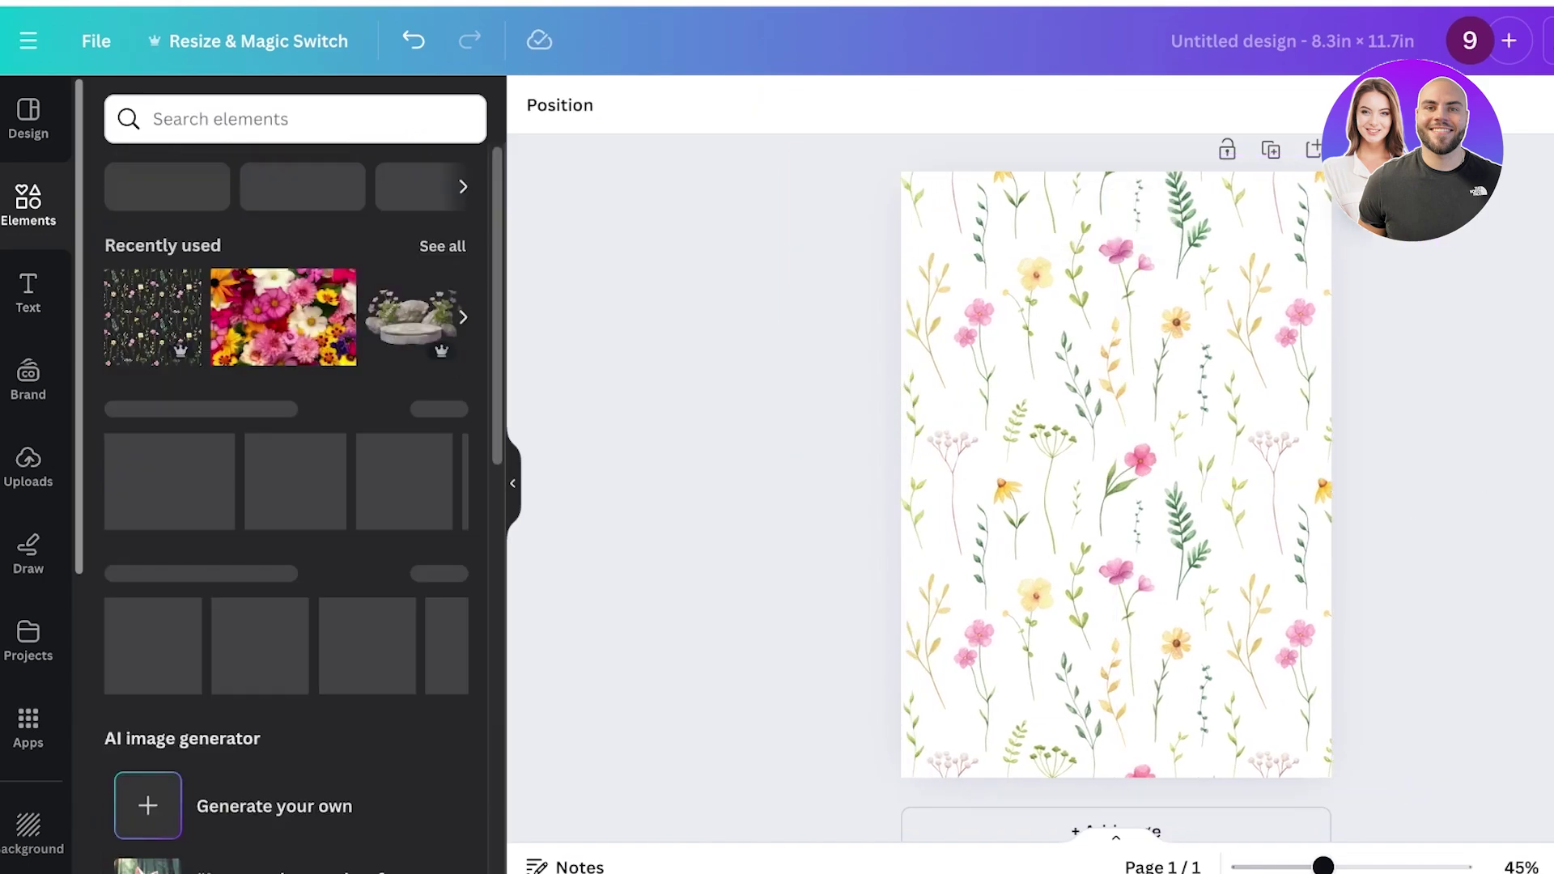
{"action": "left_click", "coordinate": [28, 292]}
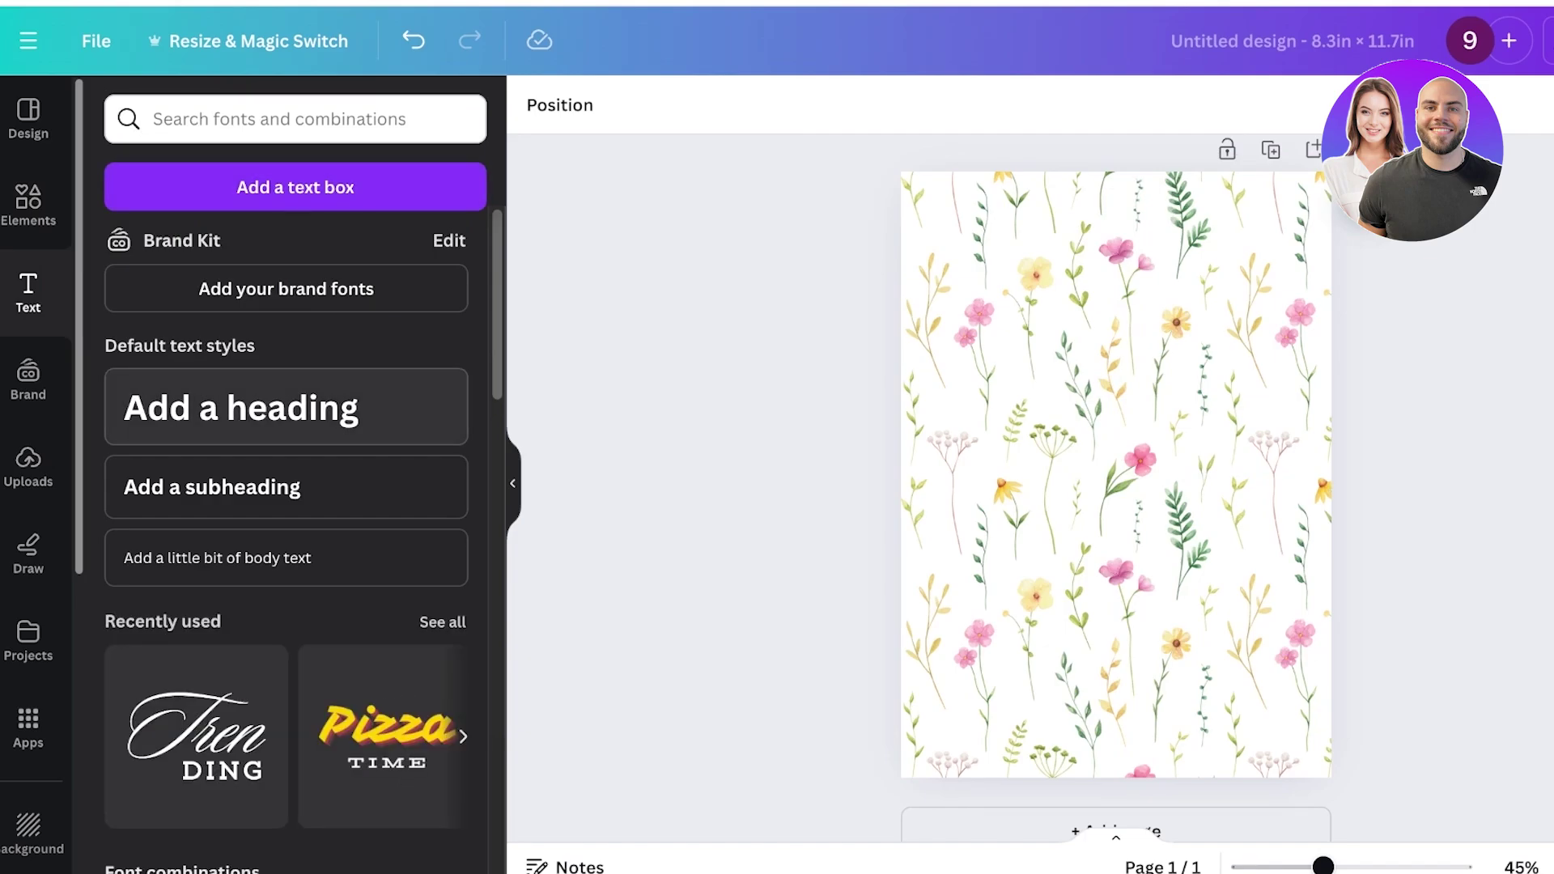
{"action": "scroll", "coordinate": [291, 485], "scroll_direction": "down", "scroll_amount": 7}
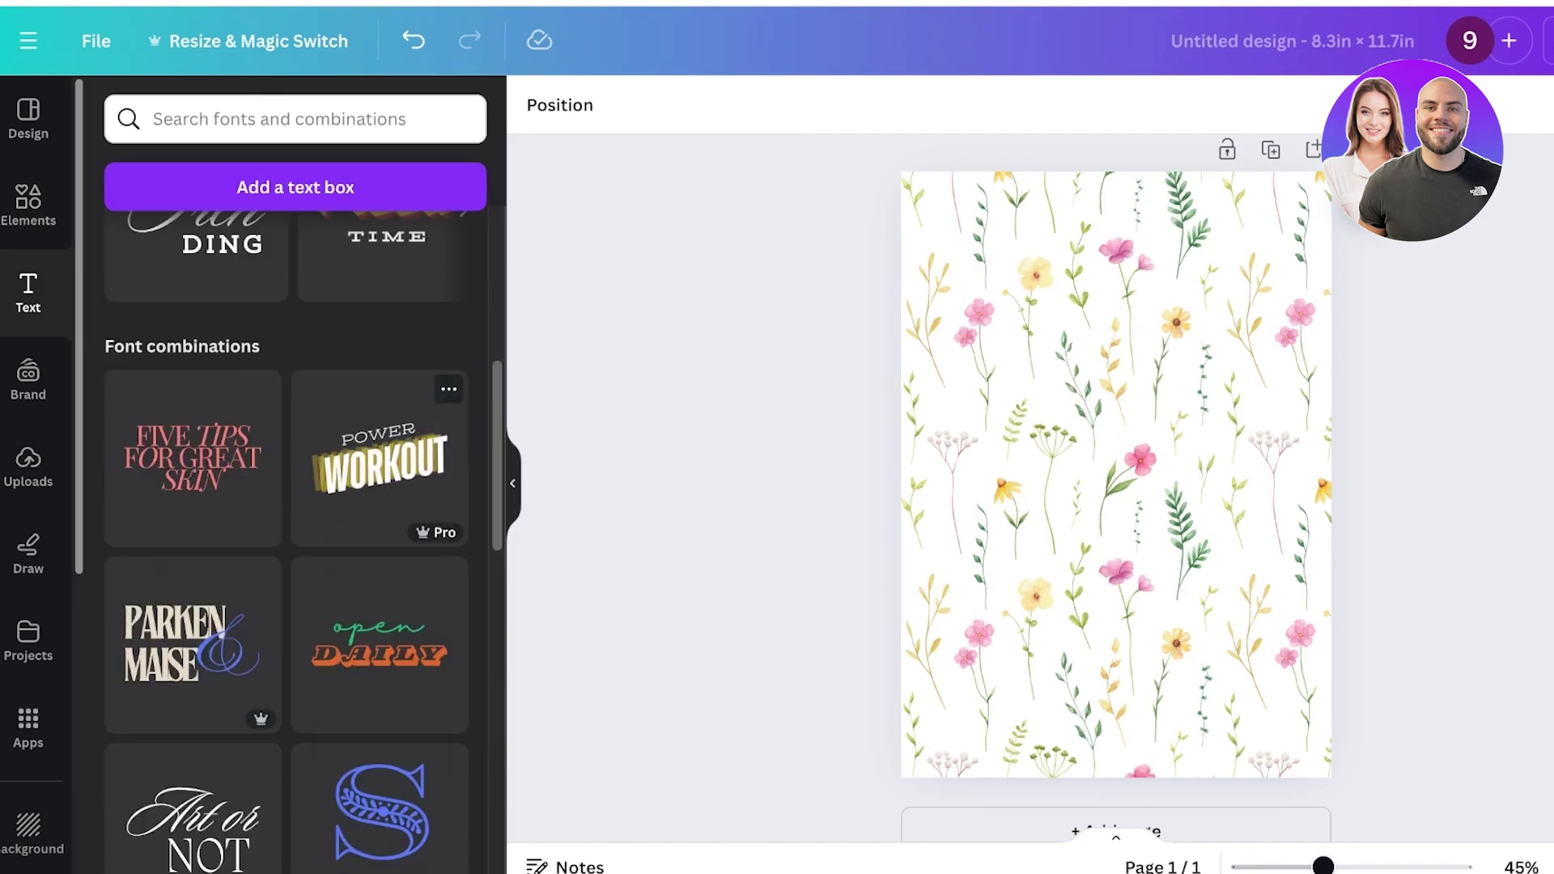
{"action": "scroll", "coordinate": [292, 485], "scroll_direction": "up", "scroll_amount": 7}
{"action": "left_click", "coordinate": [241, 407]}
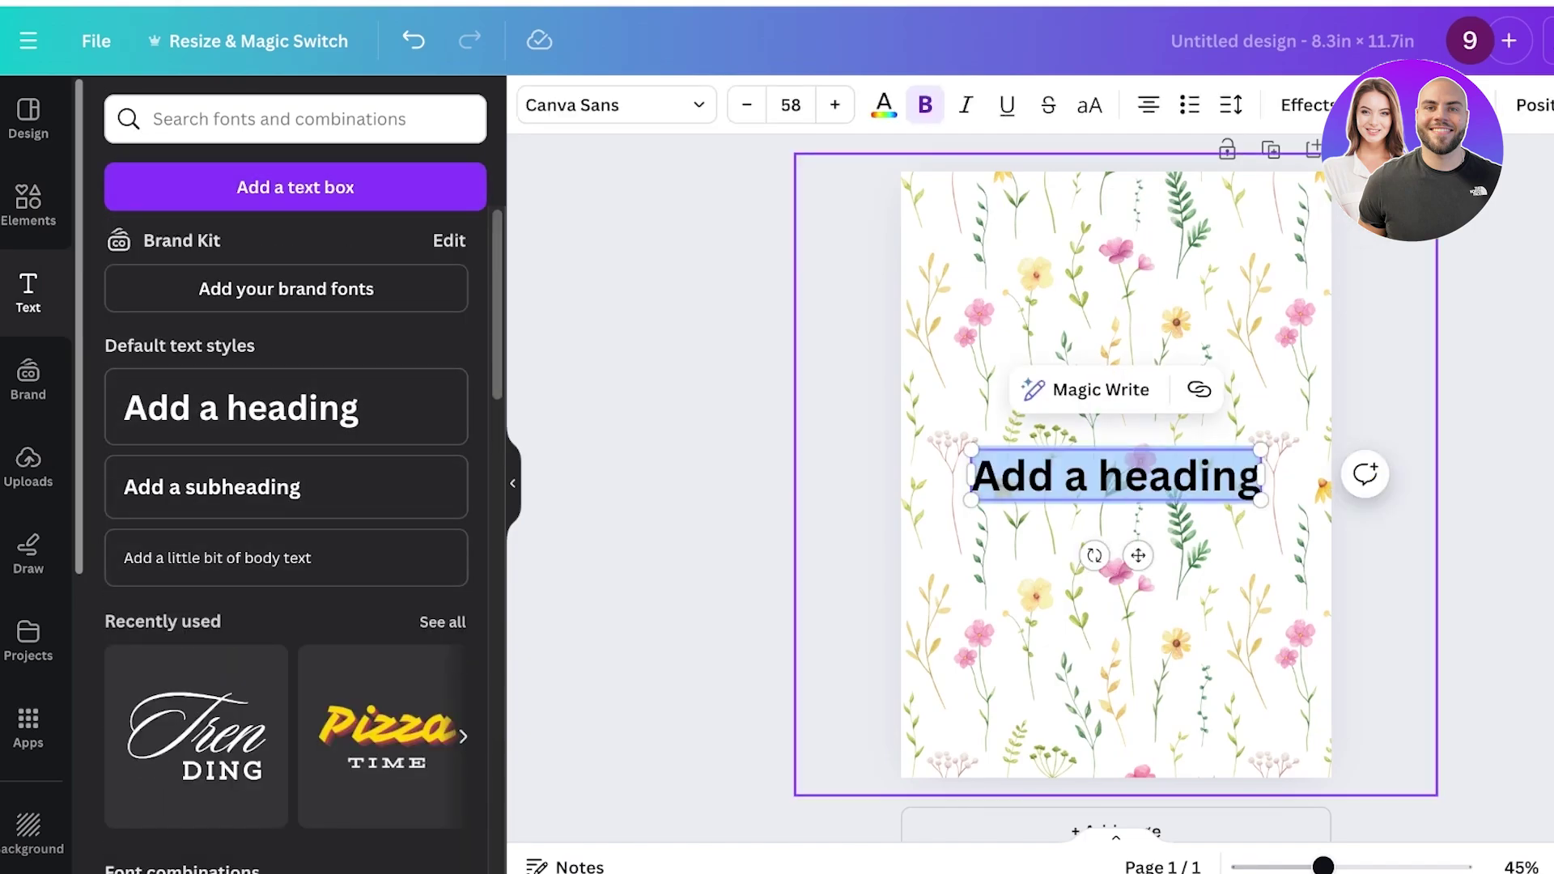
{"action": "key", "text": "BackSpace"}
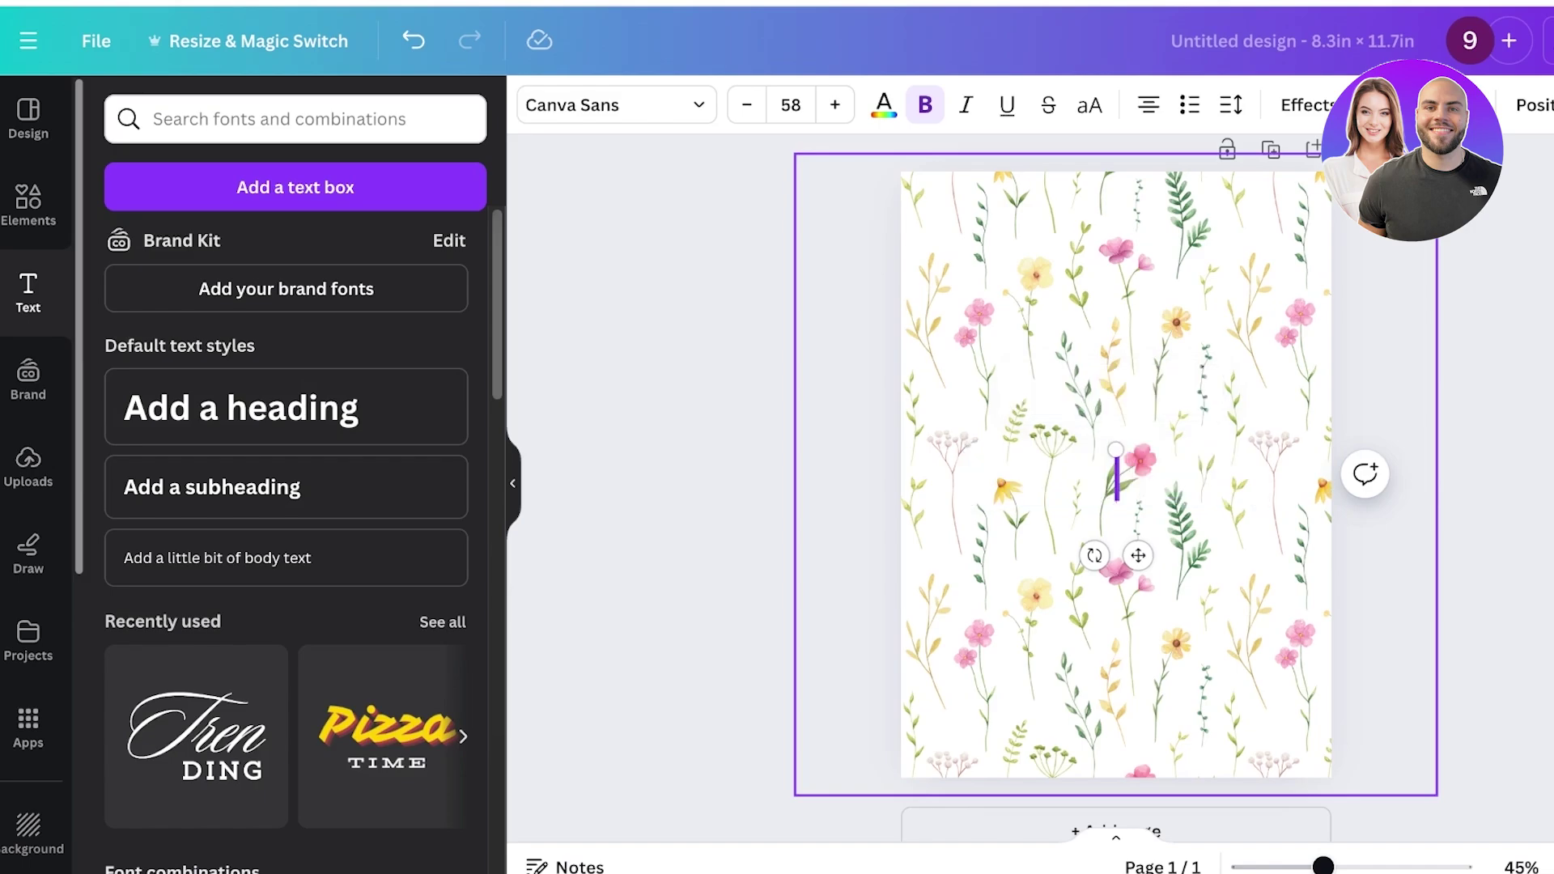
{"action": "type", "text": "2024"}
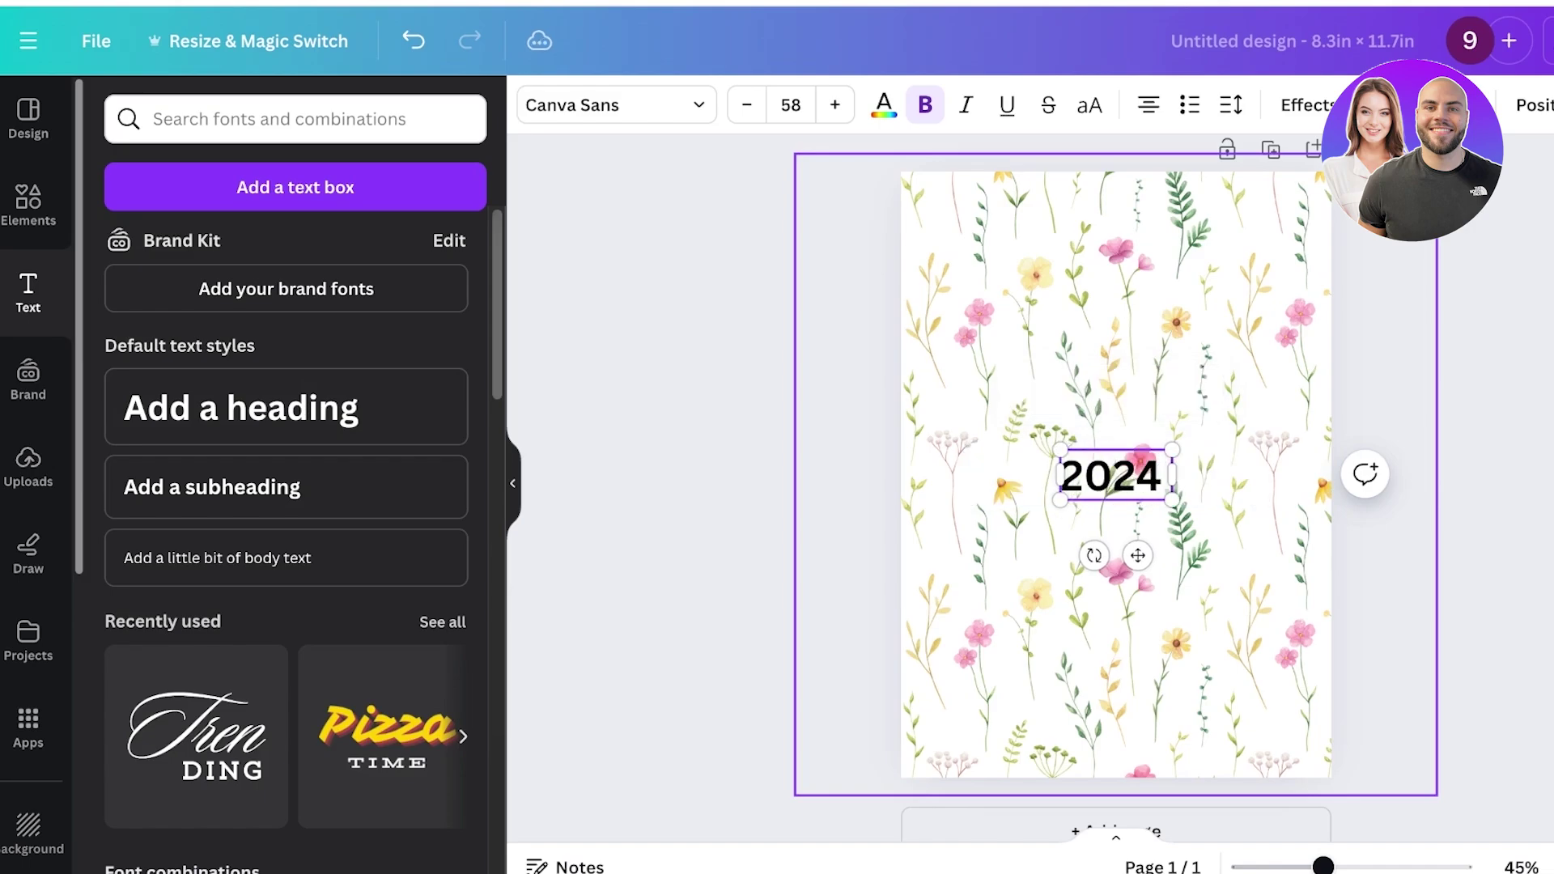
{"action": "type", "text": " Monthly Planner"}
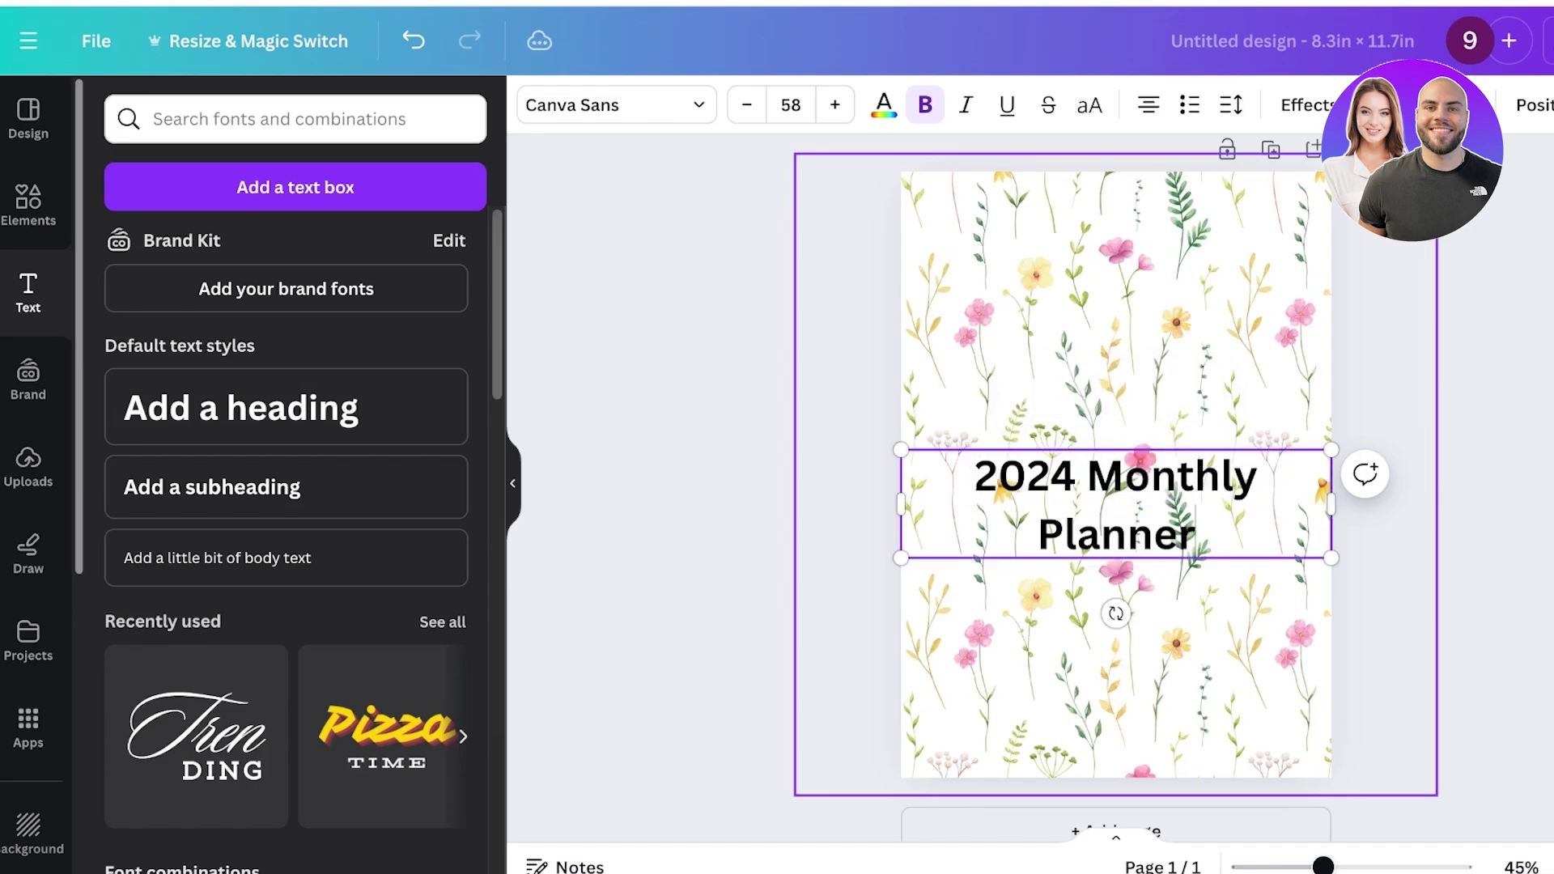
- Shrink the cover title to font size 38.8 and centre it on the page
{"action": "key", "text": "Escape"}
{"action": "left_click", "coordinate": [1117, 502]}
{"action": "left_click_drag", "start_coordinate": [1331, 557], "coordinate": [1188, 522]}
{"action": "left_click_drag", "start_coordinate": [1044, 485], "coordinate": [1116, 474]}
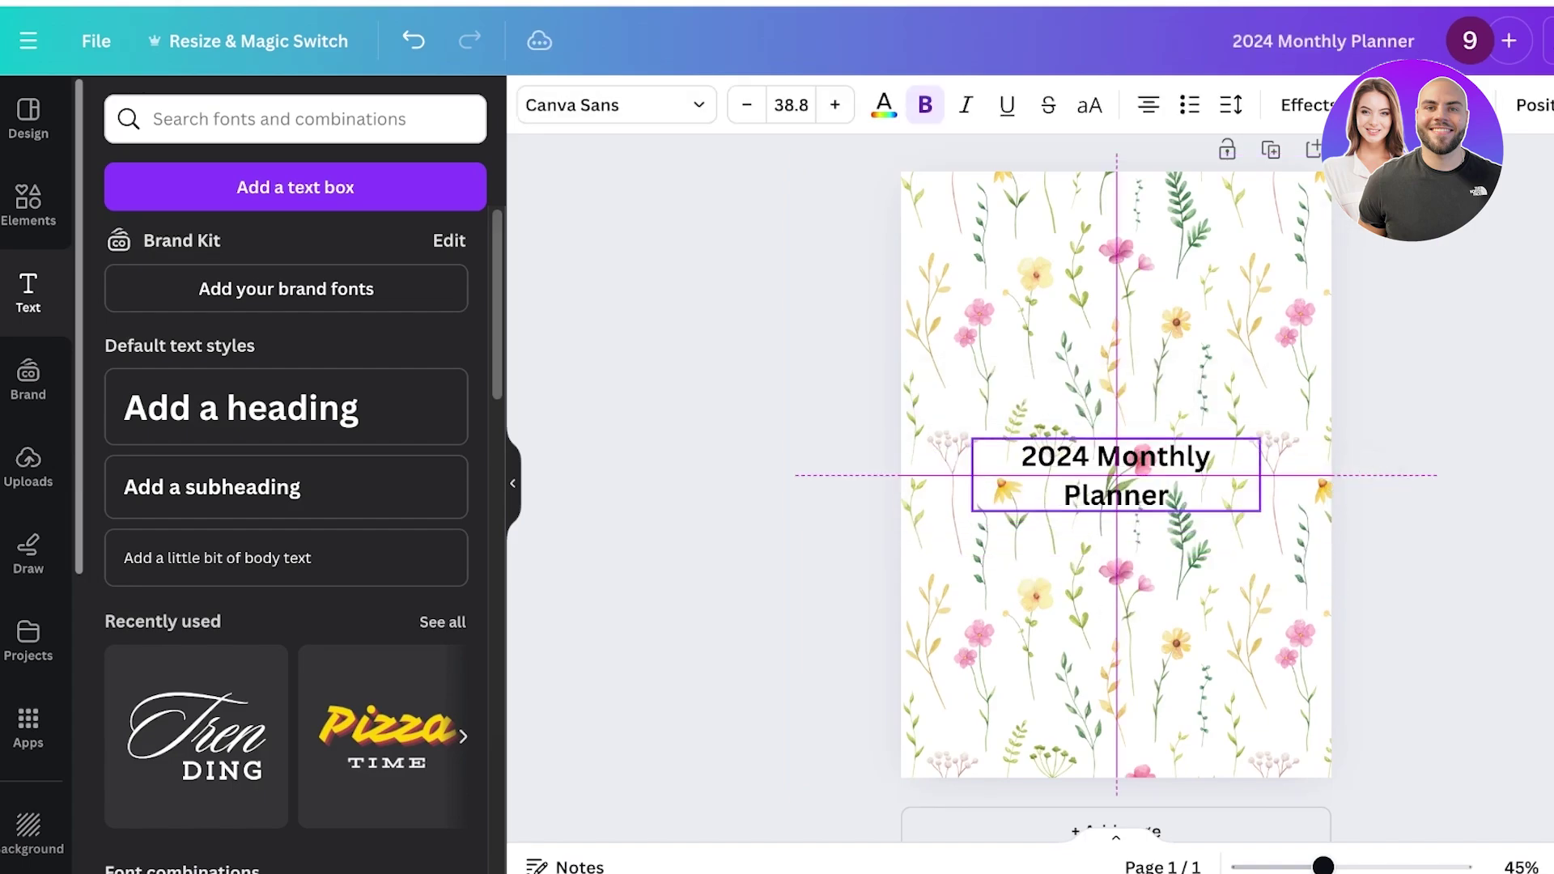
- Recolor the cover title with the pink taken from the floral pattern's photo colors
{"action": "left_click", "coordinate": [884, 104]}
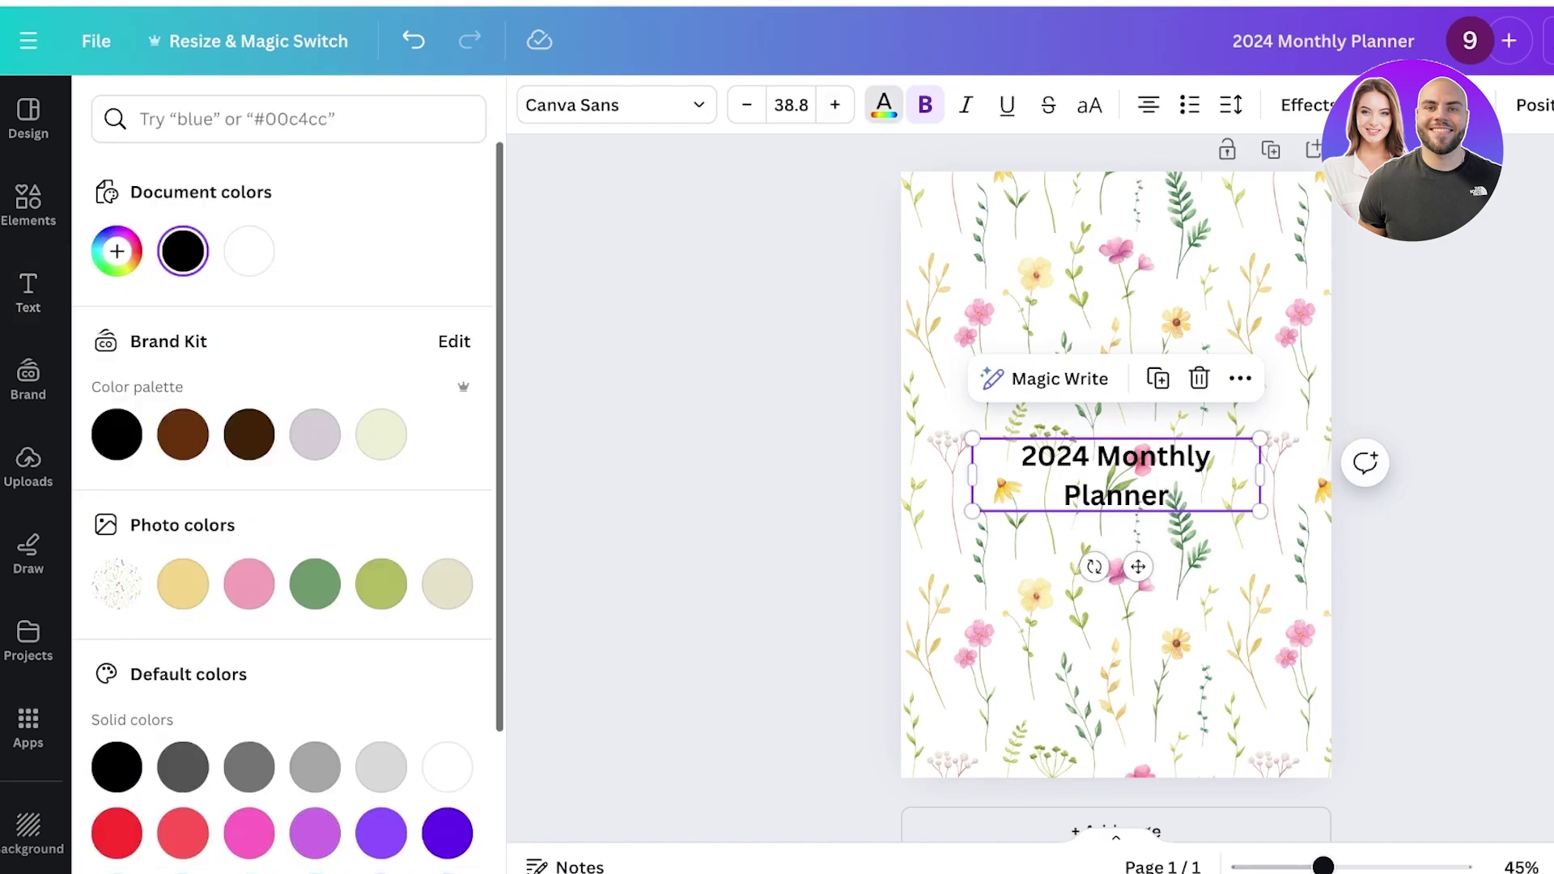
{"action": "left_click", "coordinate": [249, 584]}
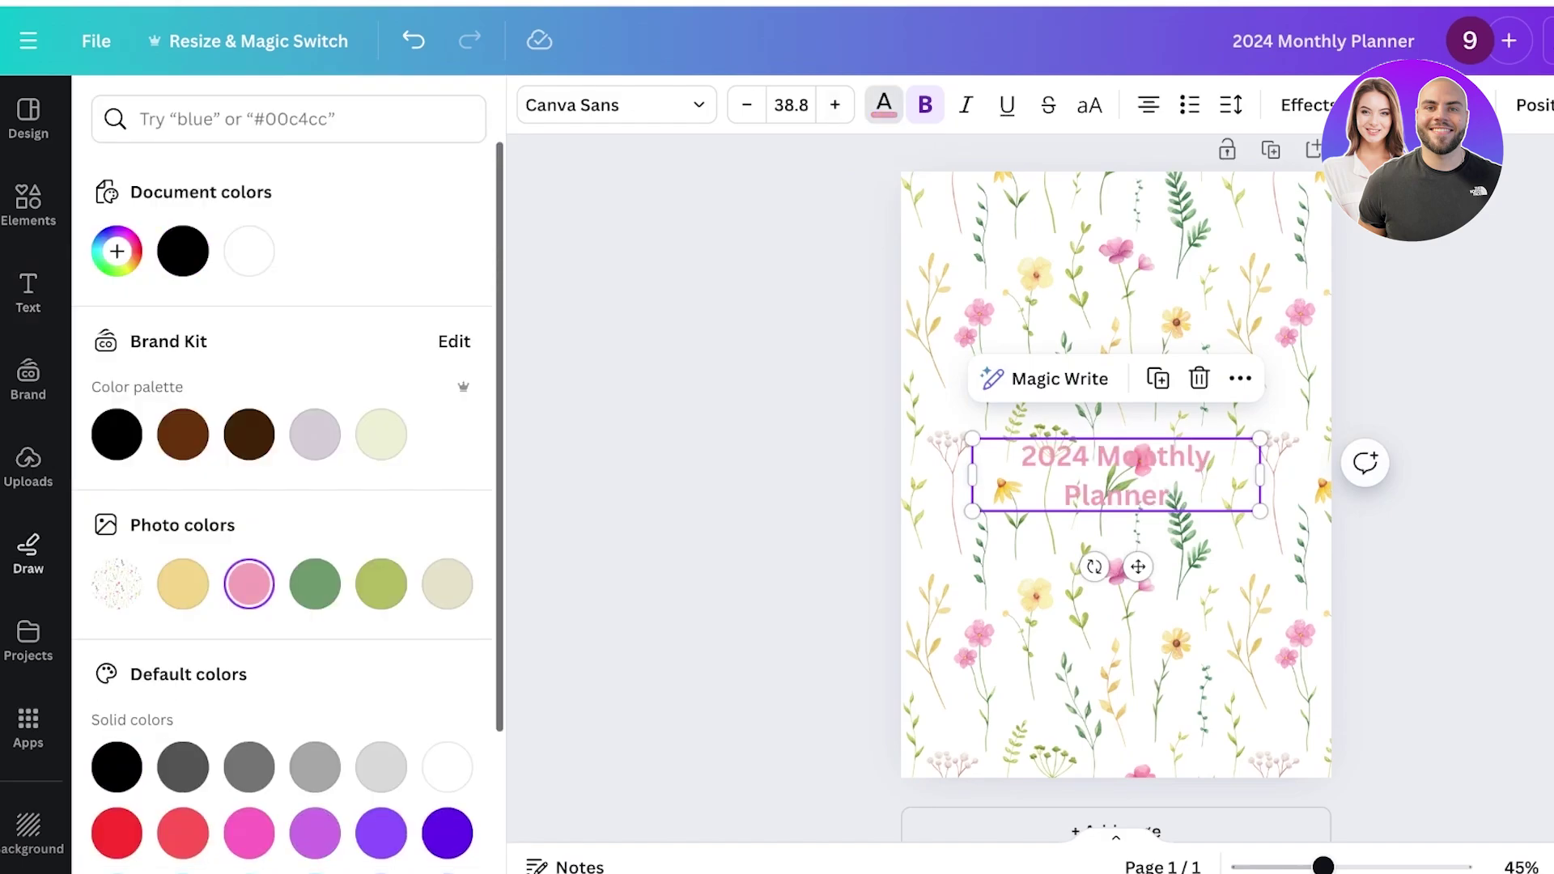
{"action": "left_click", "coordinate": [29, 292]}
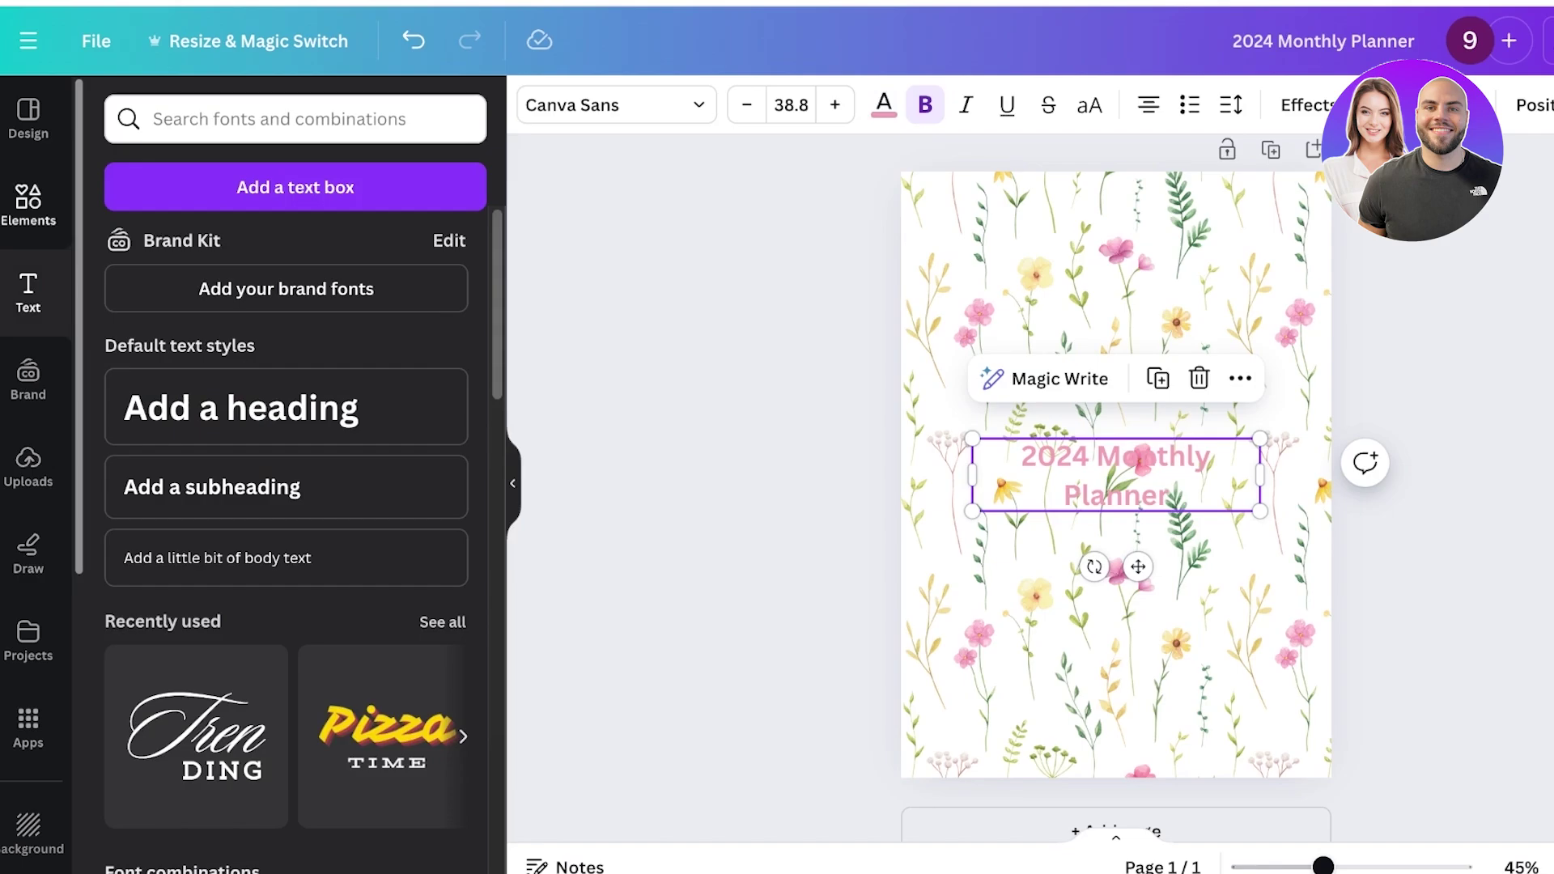
- Add a square shape behind the cover title and widen it on both sides to back the full text
{"action": "left_click", "coordinate": [29, 202]}
{"action": "left_click", "coordinate": [137, 467]}
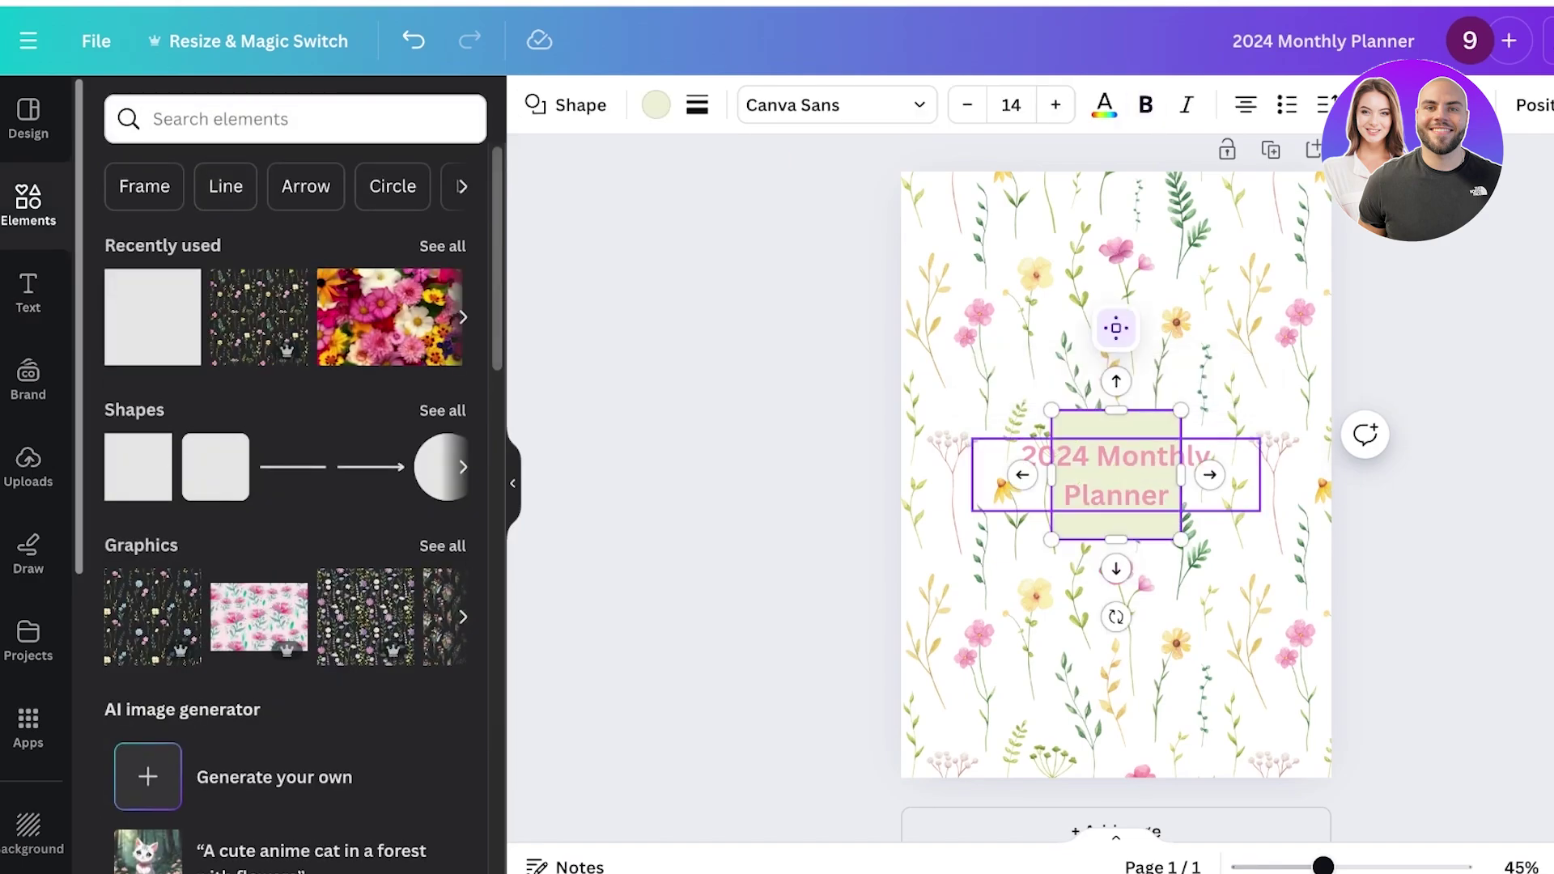
{"action": "left_click_drag", "start_coordinate": [1051, 475], "coordinate": [1007, 475]}
{"action": "left_click_drag", "start_coordinate": [1180, 475], "coordinate": [1223, 476]}
- Fill the rectangle behind the cover title with white
{"action": "left_click", "coordinate": [656, 104]}
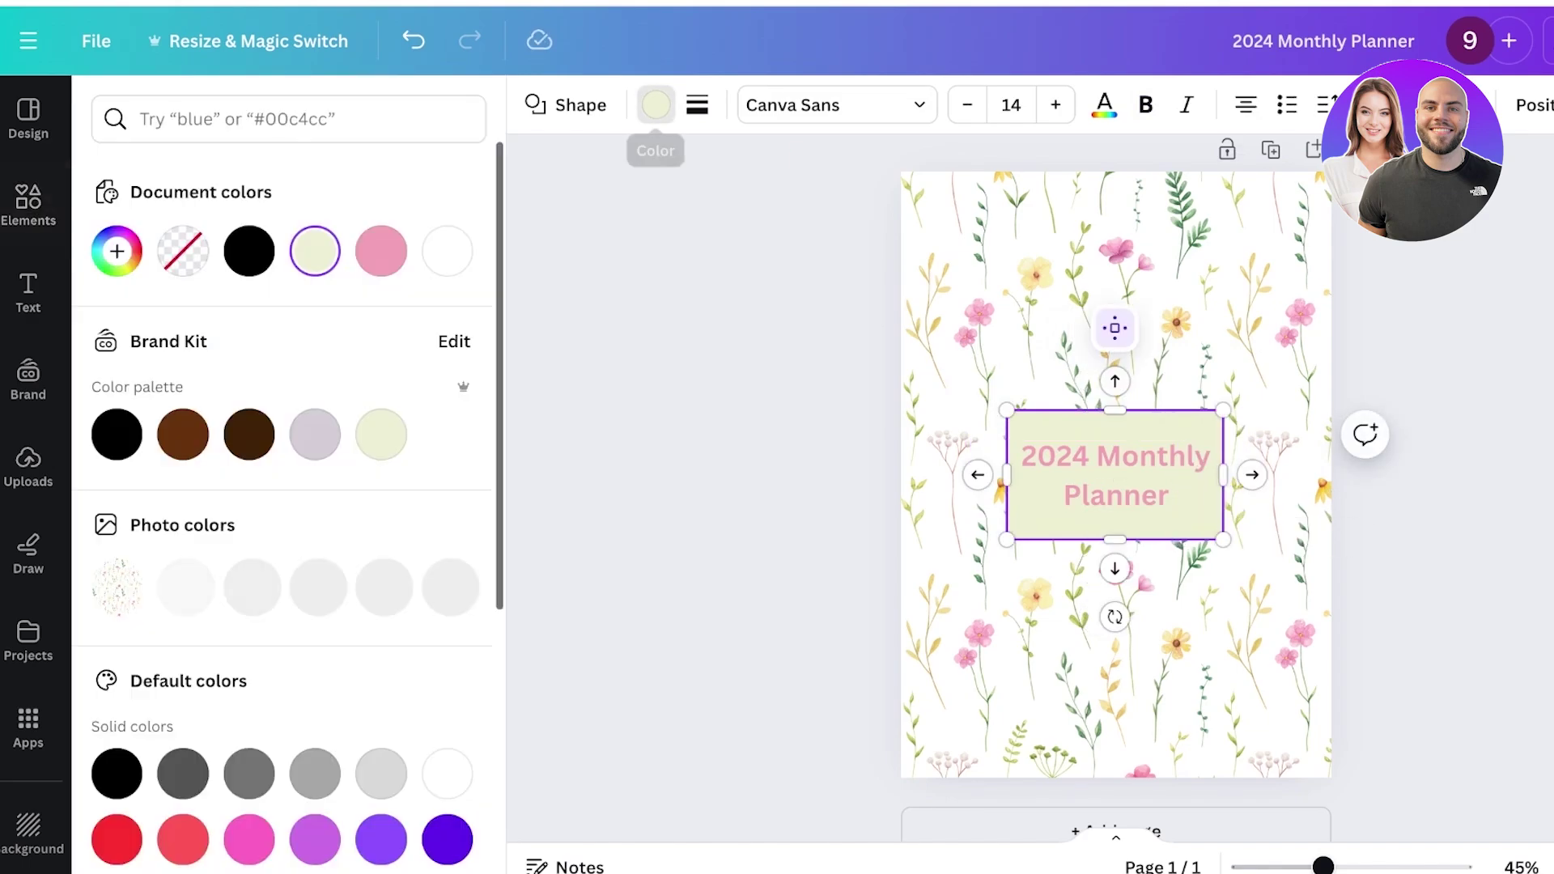
{"action": "left_click", "coordinate": [447, 251]}
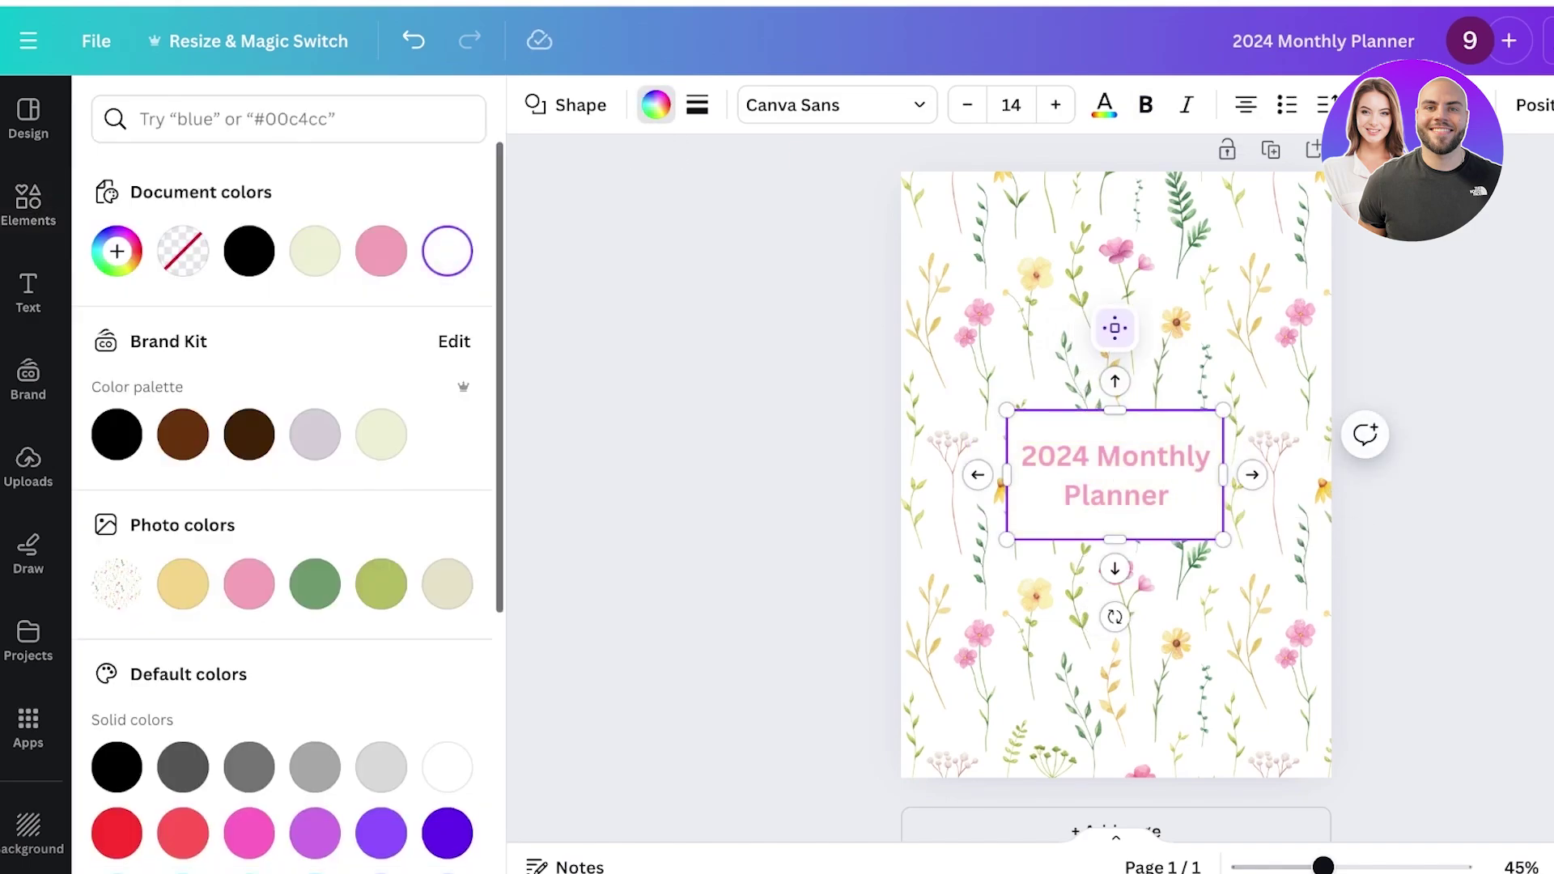
{"action": "key", "text": "Escape"}
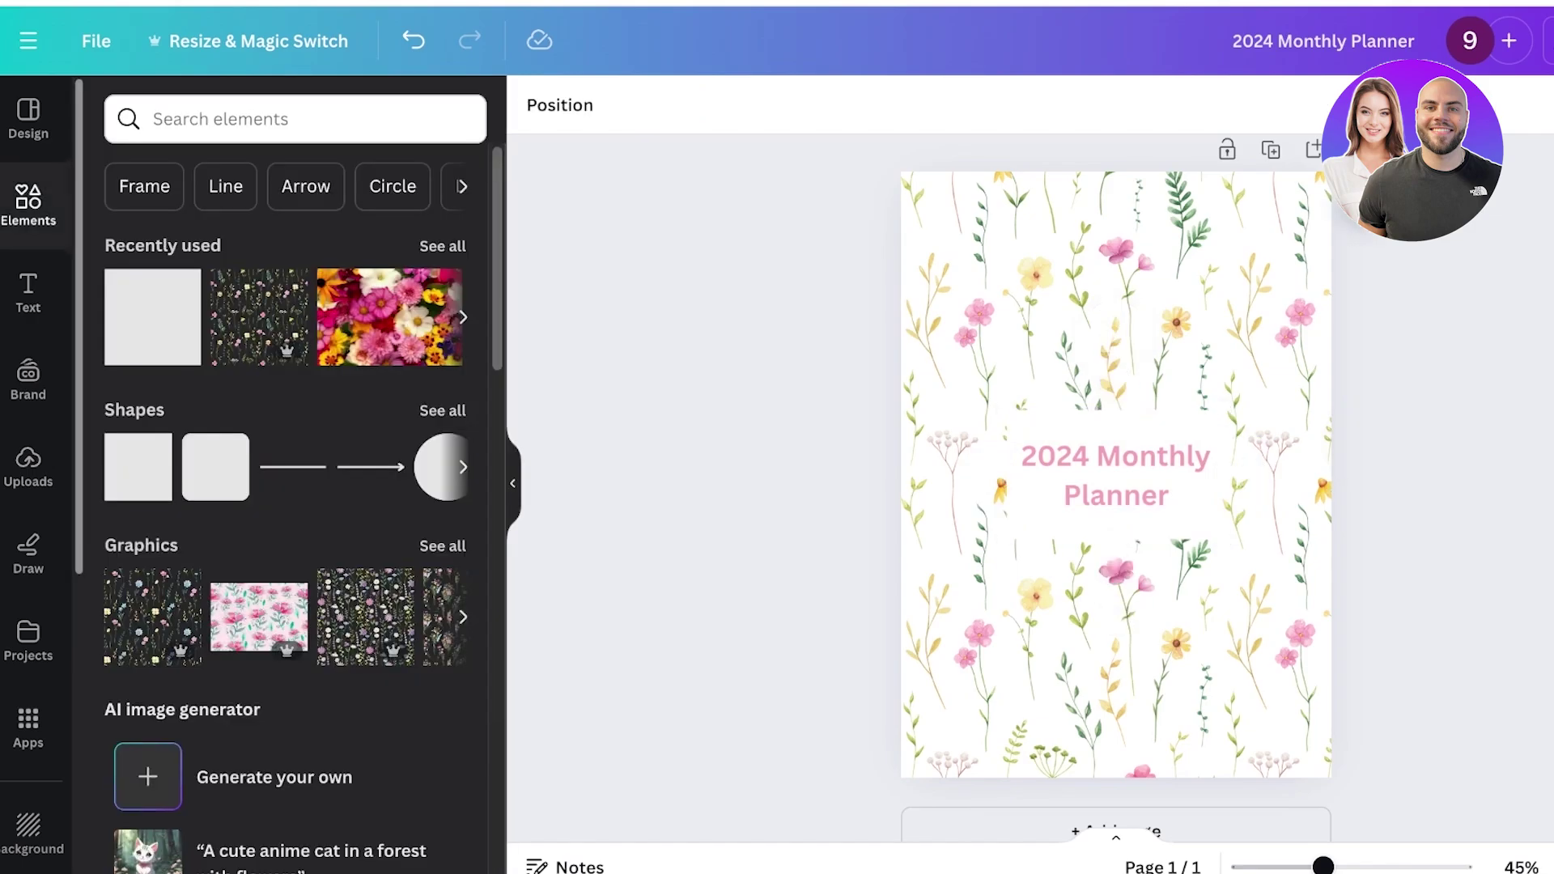
- Duplicate the cover page and delete the title and white rectangle from the copy, keeping only the floral background
{"action": "left_click", "coordinate": [1270, 150]}
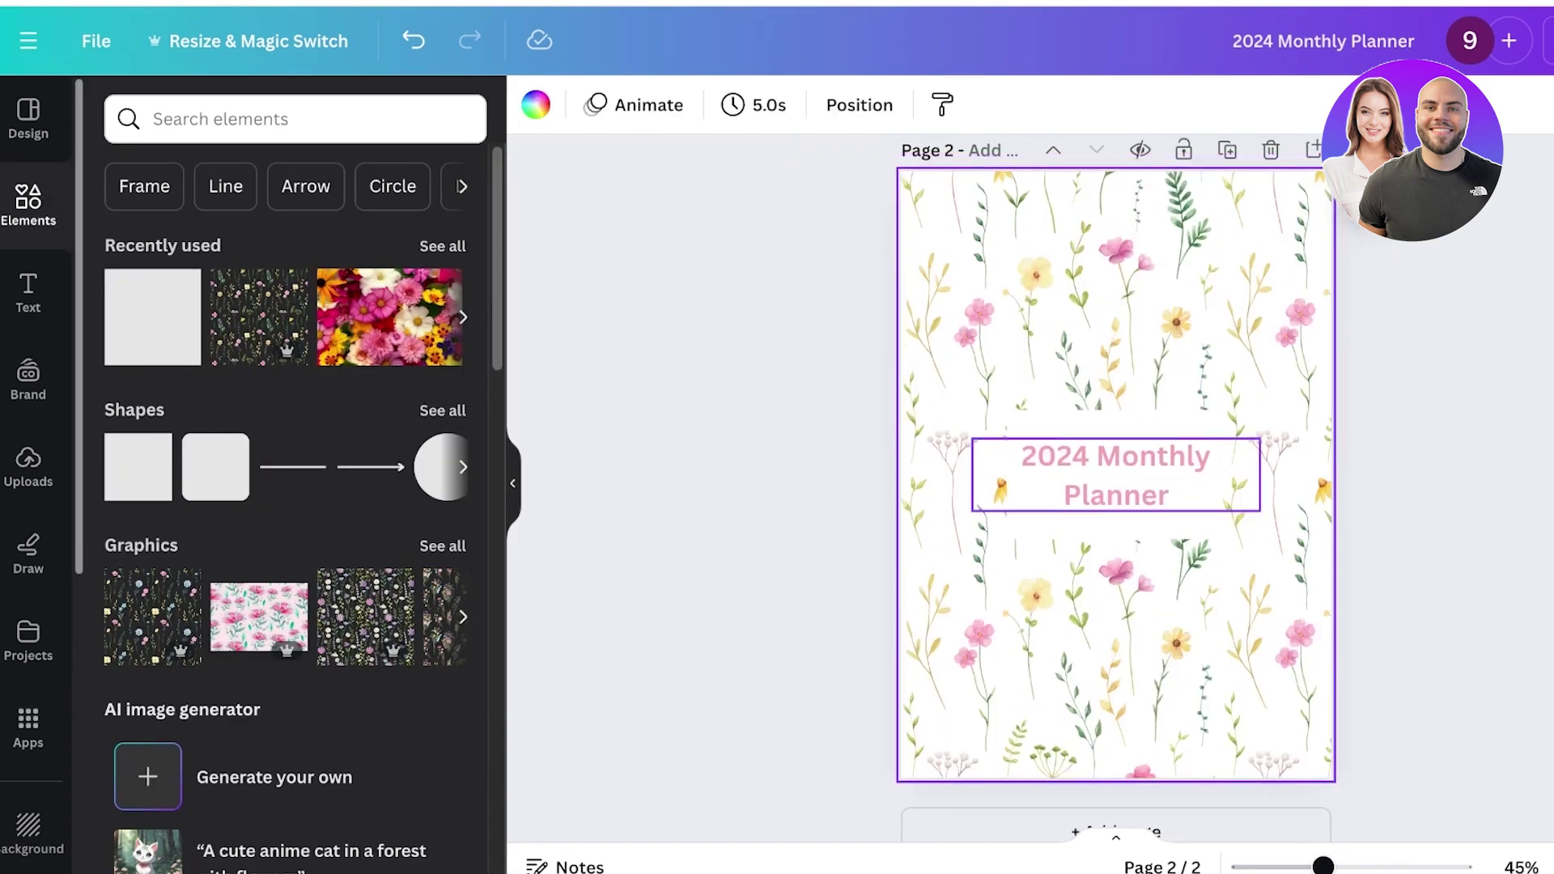
{"action": "left_click", "coordinate": [1116, 475]}
{"action": "key", "text": "Delete"}
{"action": "left_click", "coordinate": [1116, 475]}
{"action": "left_click_drag", "start_coordinate": [1116, 475], "coordinate": [1128, 459]}
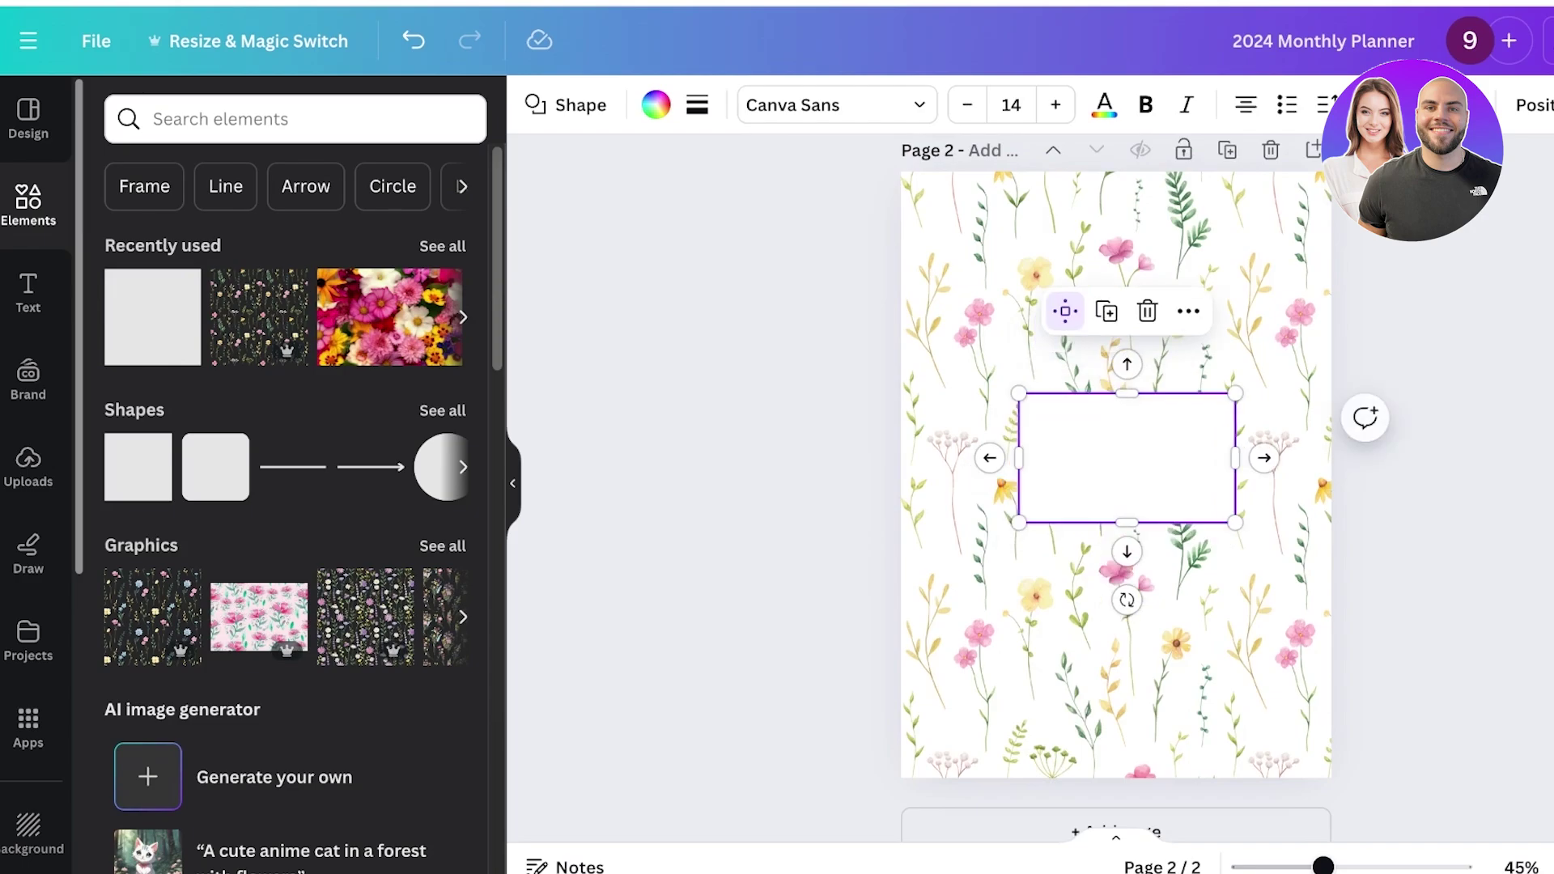
{"action": "key", "text": "Delete"}
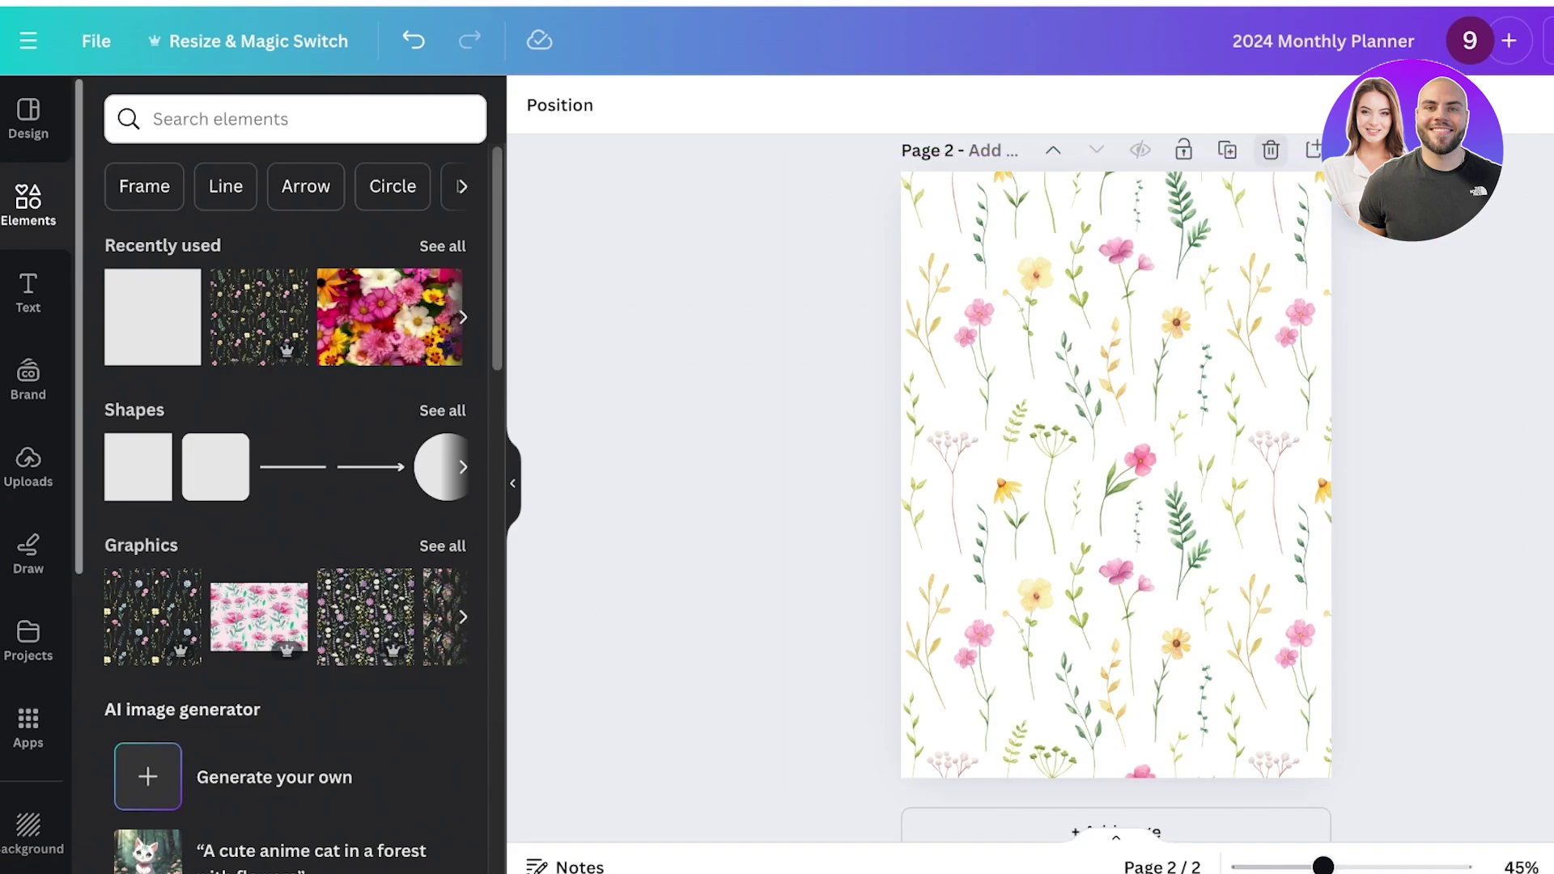
- Duplicate the plain floral page repeatedly until the design has 13 pages
{"action": "left_click", "coordinate": [1227, 150]}
{"action": "left_click", "coordinate": [1227, 149]}
{"action": "left_click", "coordinate": [1227, 150]}
{"action": "left_click", "coordinate": [1227, 150]}
{"action": "left_click", "coordinate": [1227, 150]}
{"action": "left_click", "coordinate": [1227, 150]}
{"action": "left_click", "coordinate": [1227, 151]}
{"action": "left_click", "coordinate": [1227, 151]}
{"action": "left_click", "coordinate": [1227, 152]}
{"action": "left_click", "coordinate": [1227, 152]}
{"action": "left_click", "coordinate": [1227, 151]}
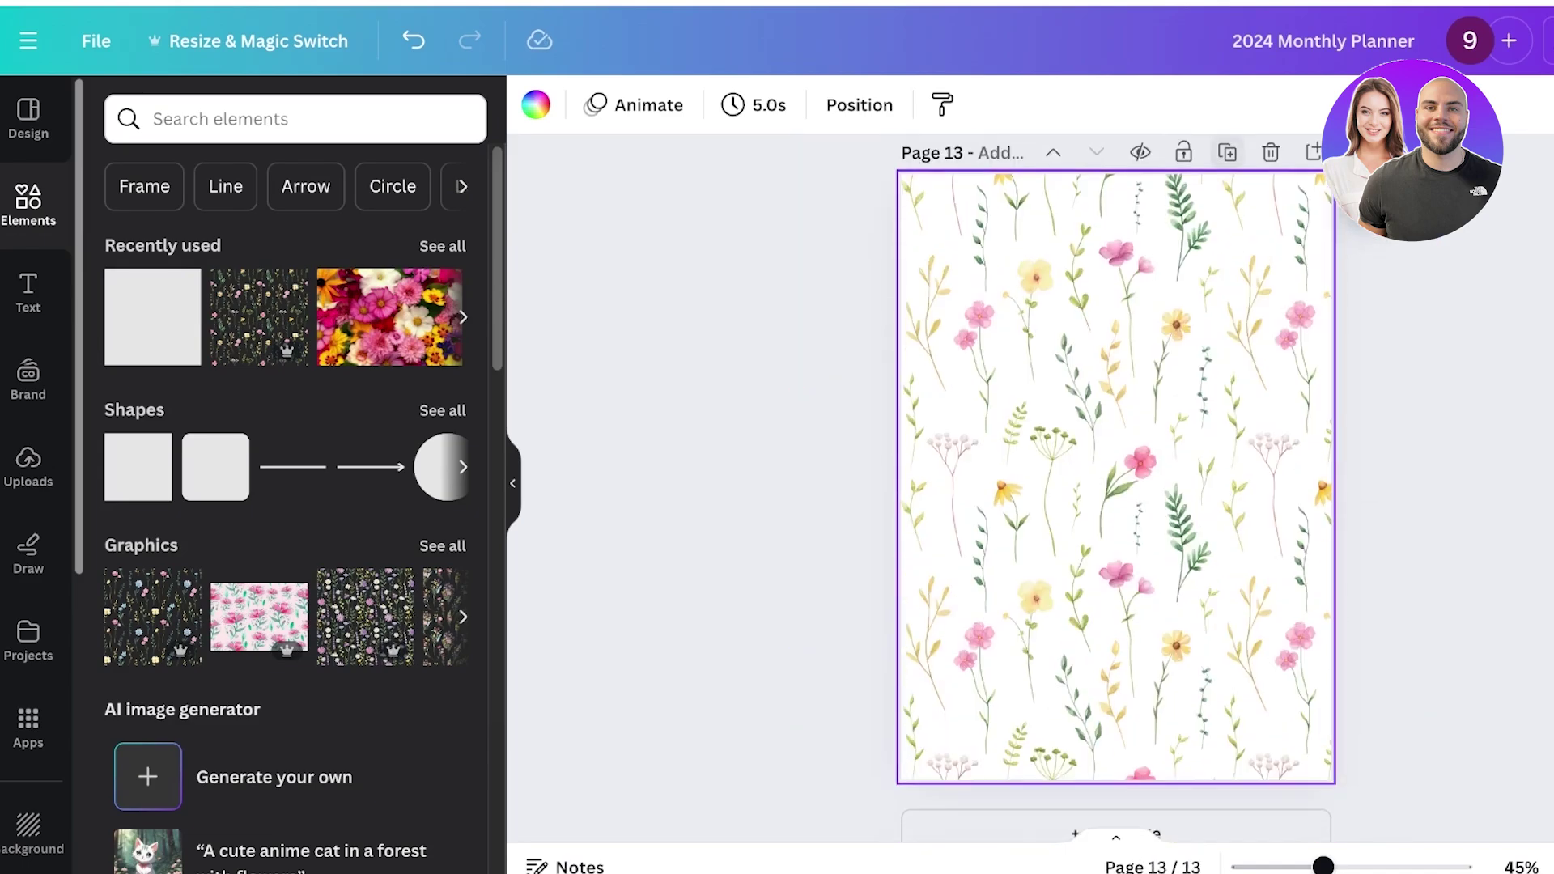
{"action": "left_click", "coordinate": [1227, 151]}
- Delete six of the duplicated floral pages, leaving seven pages in the design
{"action": "scroll", "coordinate": [1115, 486], "scroll_direction": "up", "scroll_amount": 20}
{"action": "scroll", "coordinate": [1116, 485], "scroll_direction": "down", "scroll_amount": 11}
{"action": "scroll", "coordinate": [1117, 486], "scroll_direction": "up", "scroll_amount": 5}
{"action": "left_click", "coordinate": [1271, 450]}
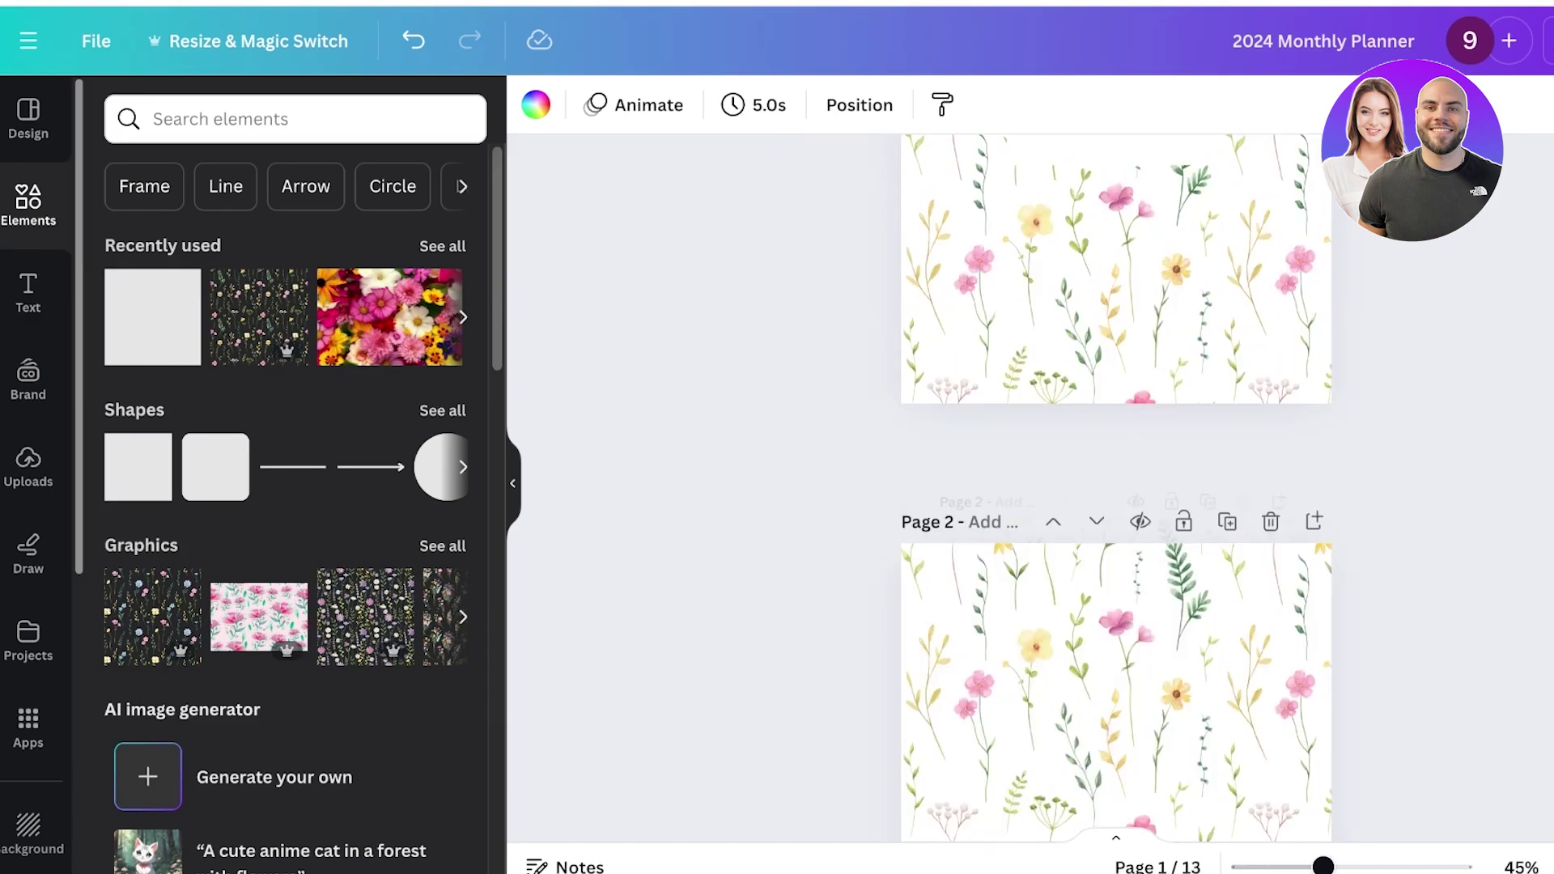
{"action": "left_click", "coordinate": [1271, 449]}
{"action": "left_click", "coordinate": [1271, 450]}
{"action": "left_click", "coordinate": [1271, 451]}
{"action": "left_click", "coordinate": [1271, 454]}
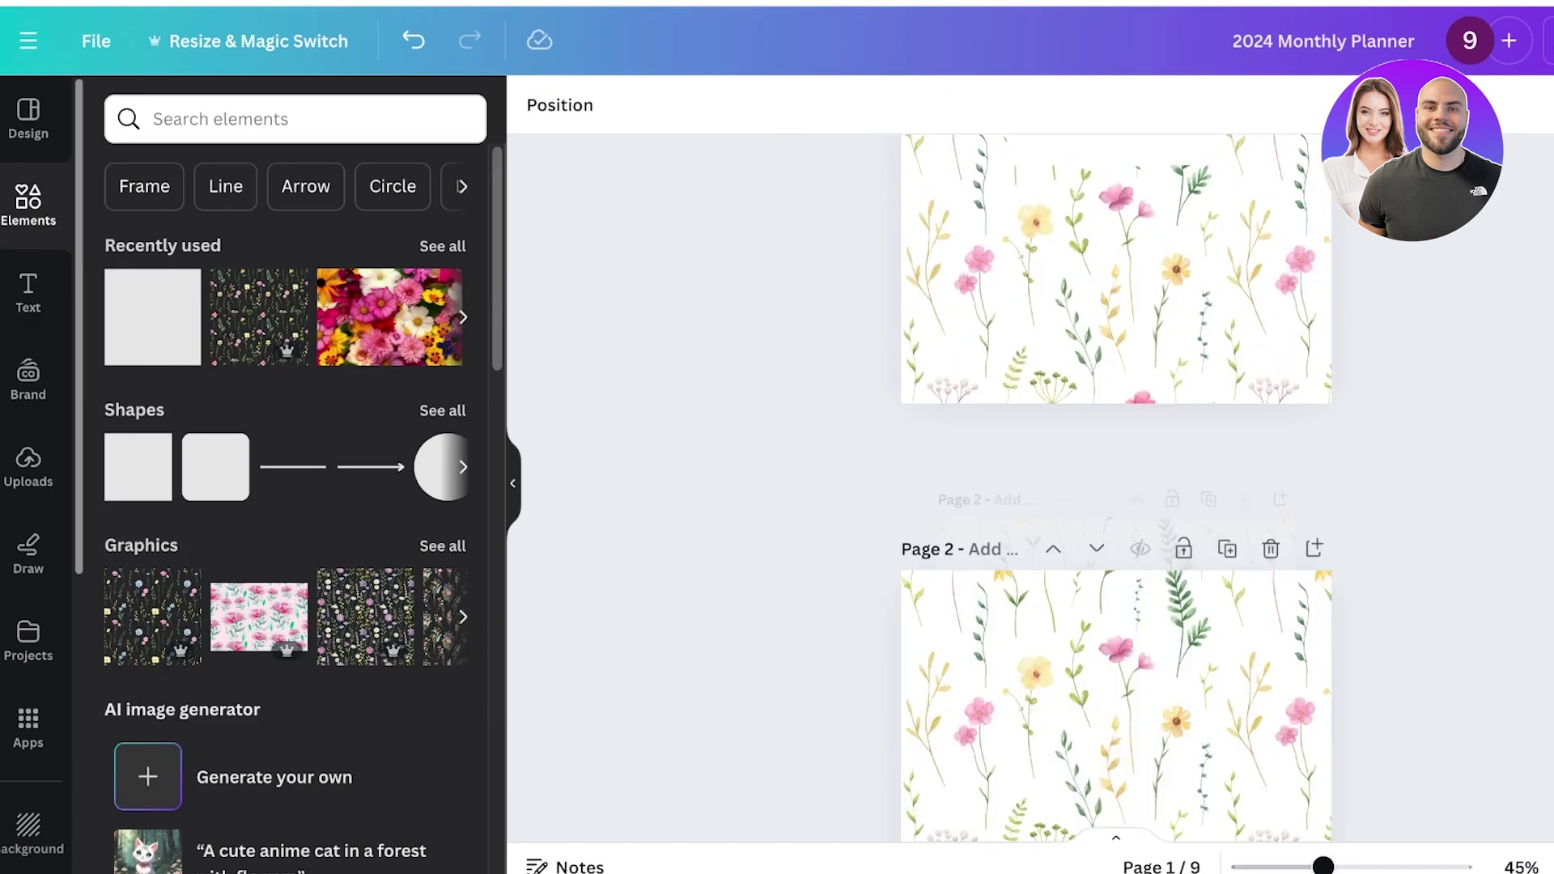
{"action": "left_click", "coordinate": [1271, 454]}
{"action": "left_click", "coordinate": [1270, 452]}
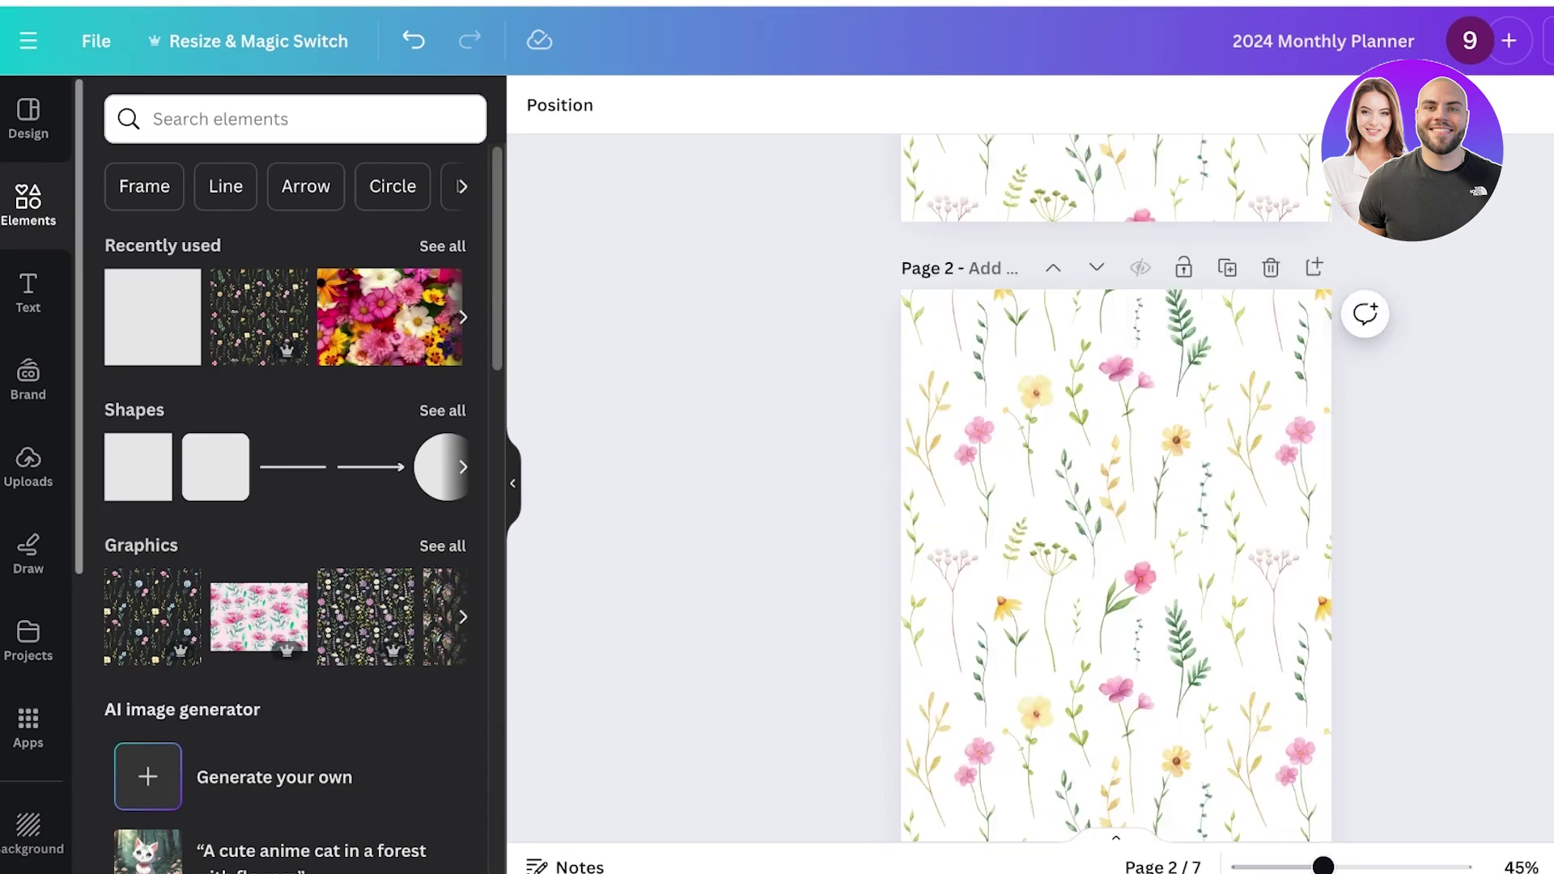
- Select four more floral pages in the page overview, delete them to leave three, and return to the page view
{"action": "scroll", "coordinate": [1117, 486], "scroll_direction": "up", "scroll_amount": 5}
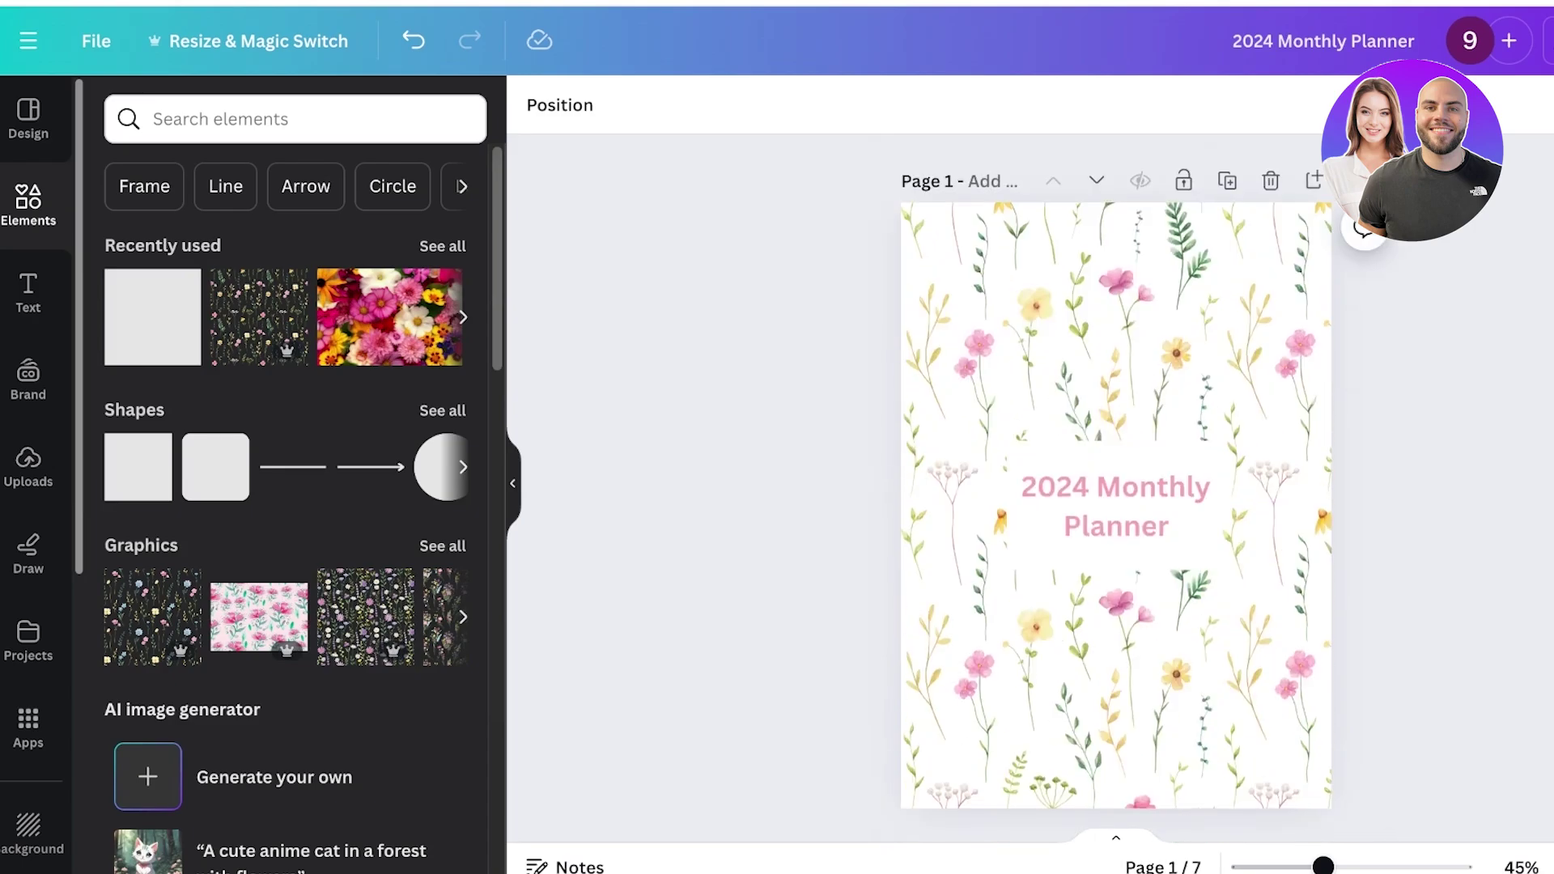
{"action": "left_click", "coordinate": [1552, 866]}
{"action": "left_click_drag", "start_coordinate": [1553, 579], "coordinate": [692, 256]}
{"action": "key", "text": "Delete"}
{"action": "double_click", "coordinate": [506, 333]}
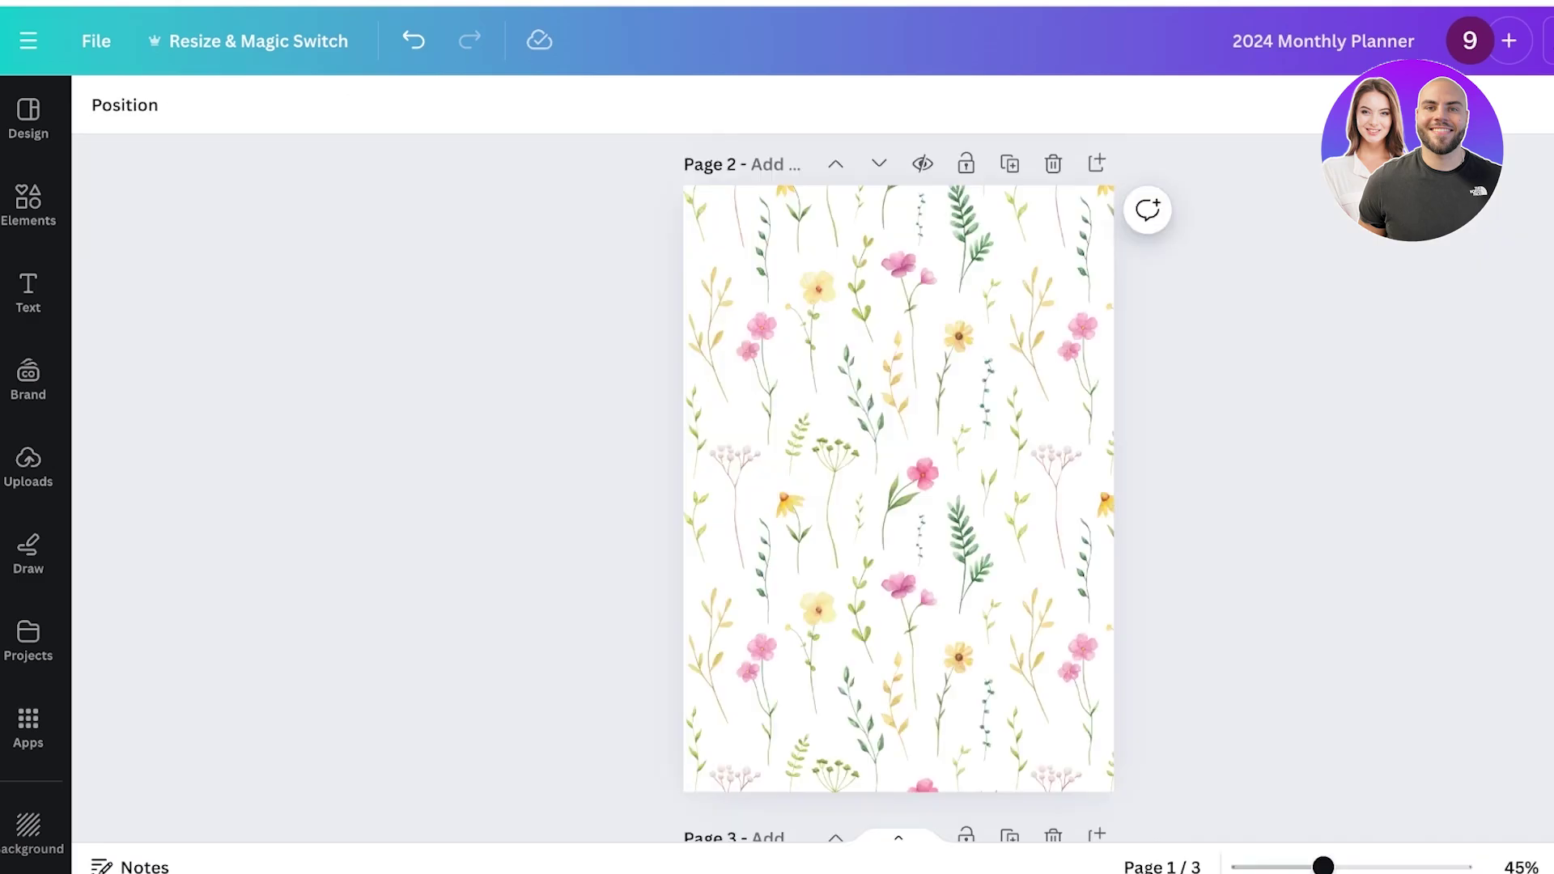
- Add a subheading reading "January" to page 2 and place it near the page's upper-left corner
{"action": "scroll", "coordinate": [1117, 486], "scroll_direction": "down", "scroll_amount": 1}
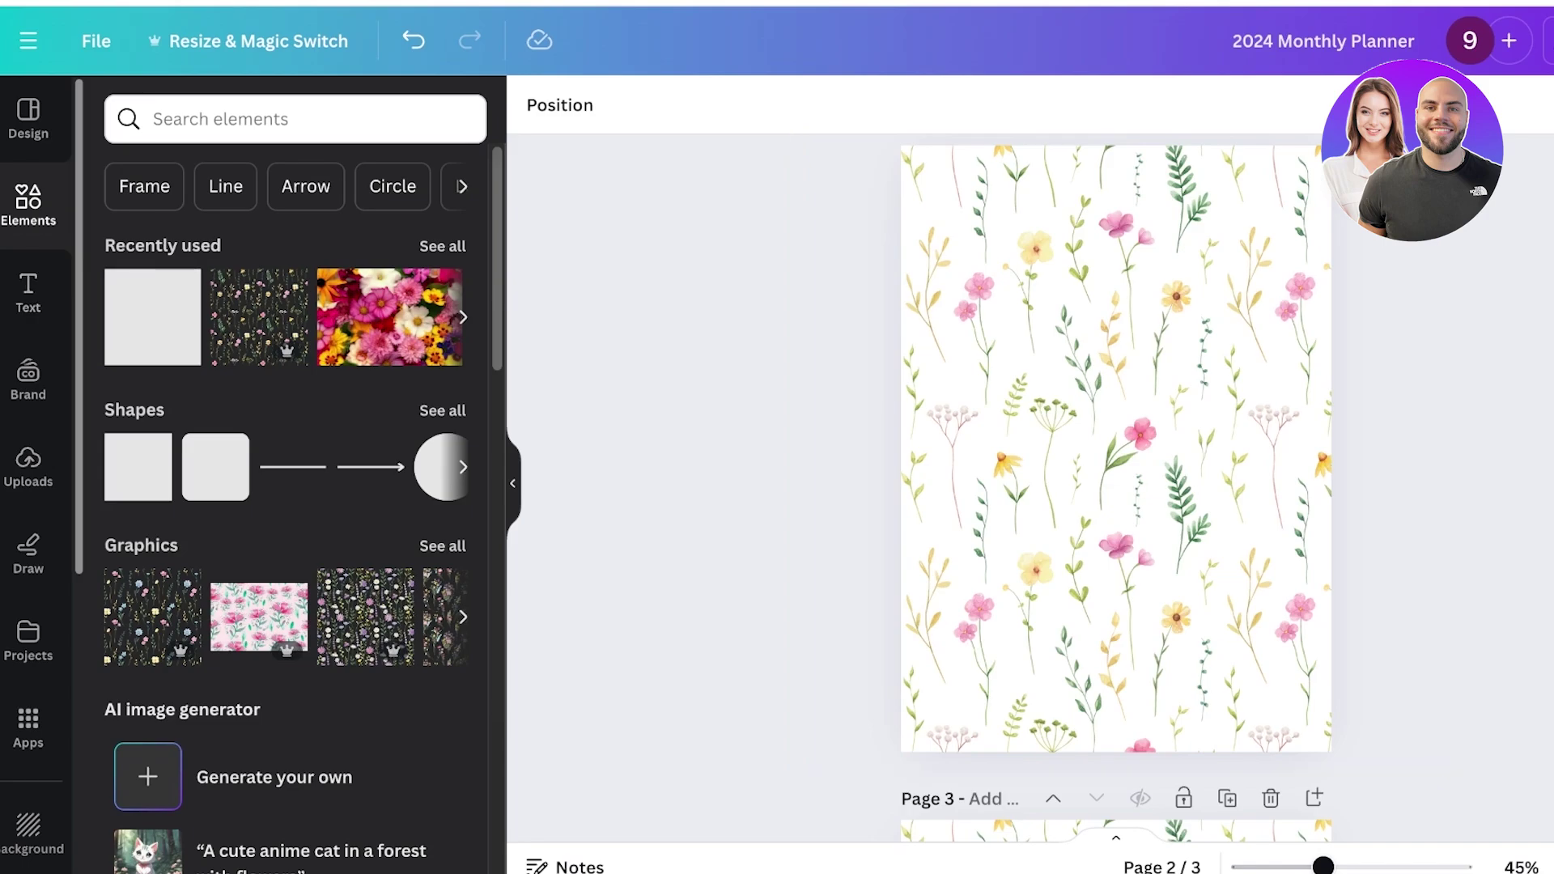
{"action": "left_click", "coordinate": [29, 293]}
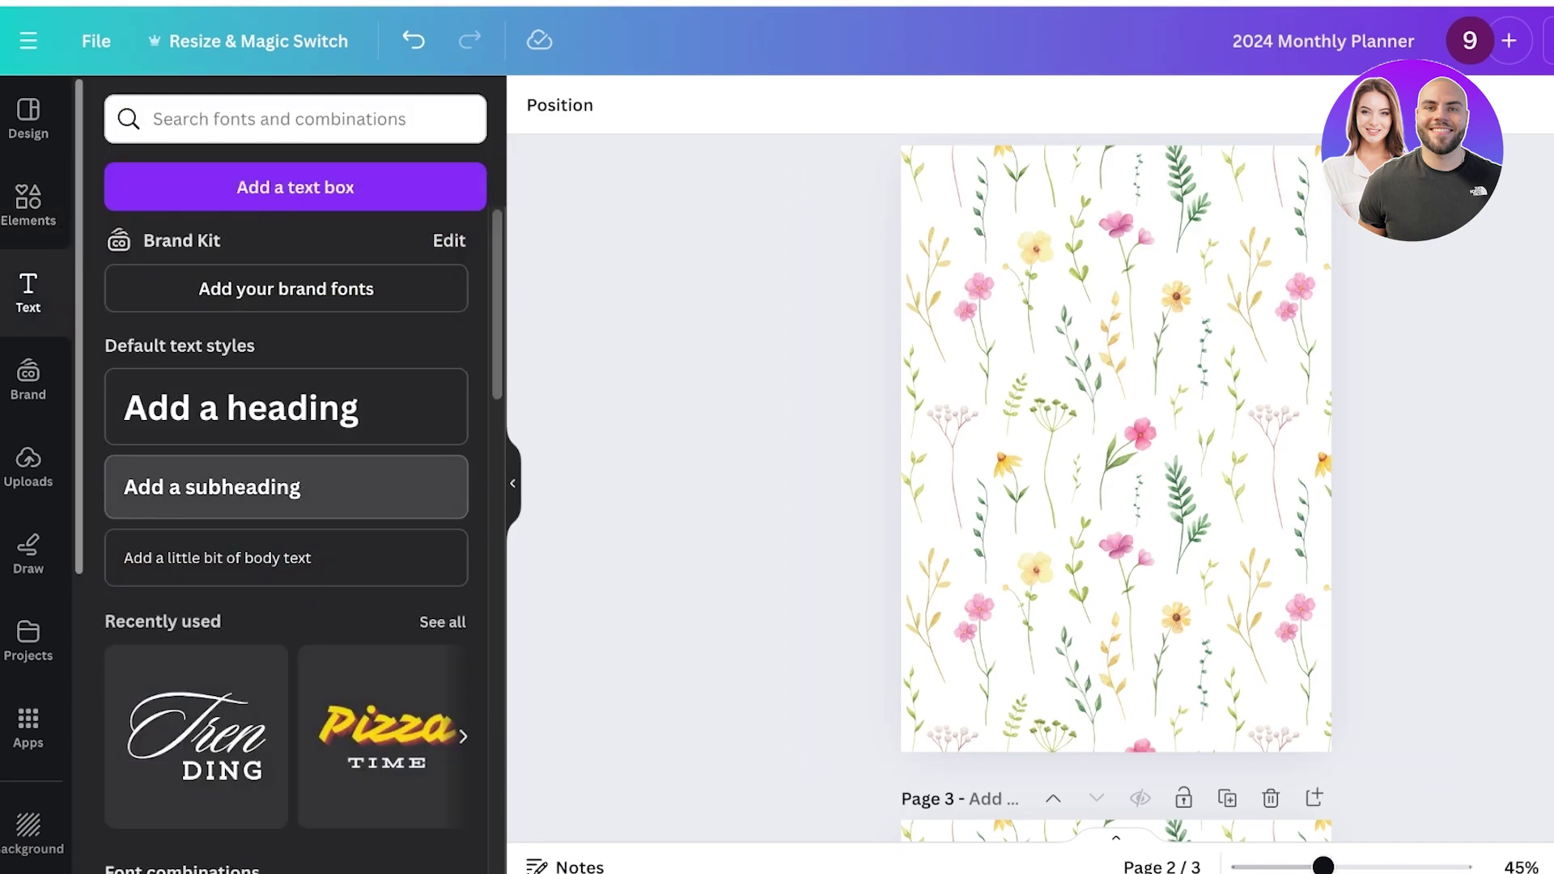
{"action": "left_click", "coordinate": [286, 486]}
{"action": "type", "text": "M"}
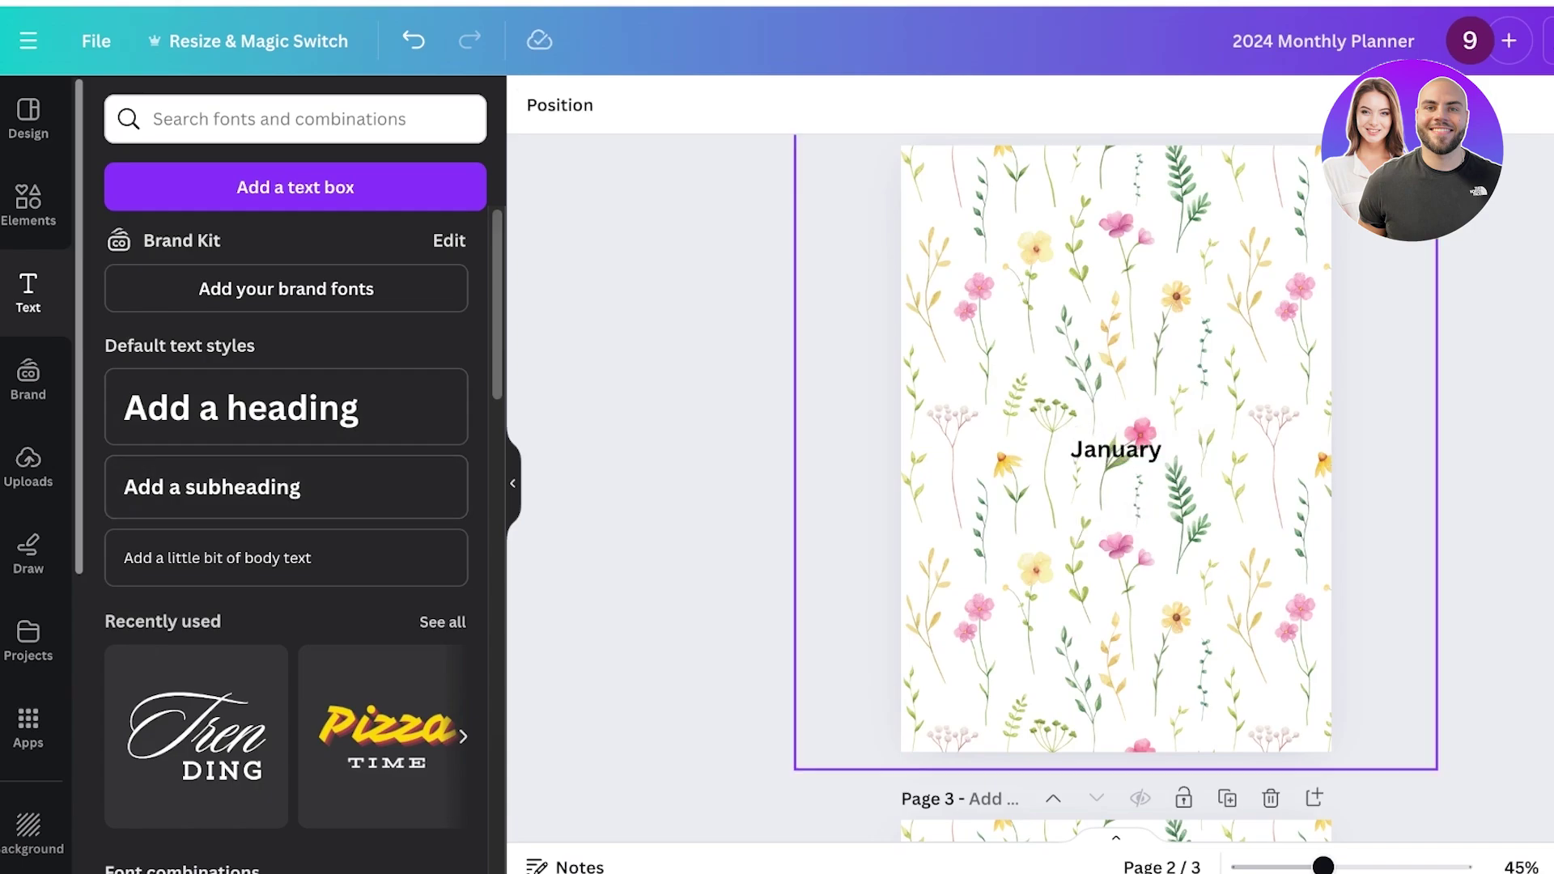
{"action": "left_click", "coordinate": [1086, 450]}
{"action": "left_click_drag", "start_coordinate": [1085, 450], "coordinate": [979, 232]}
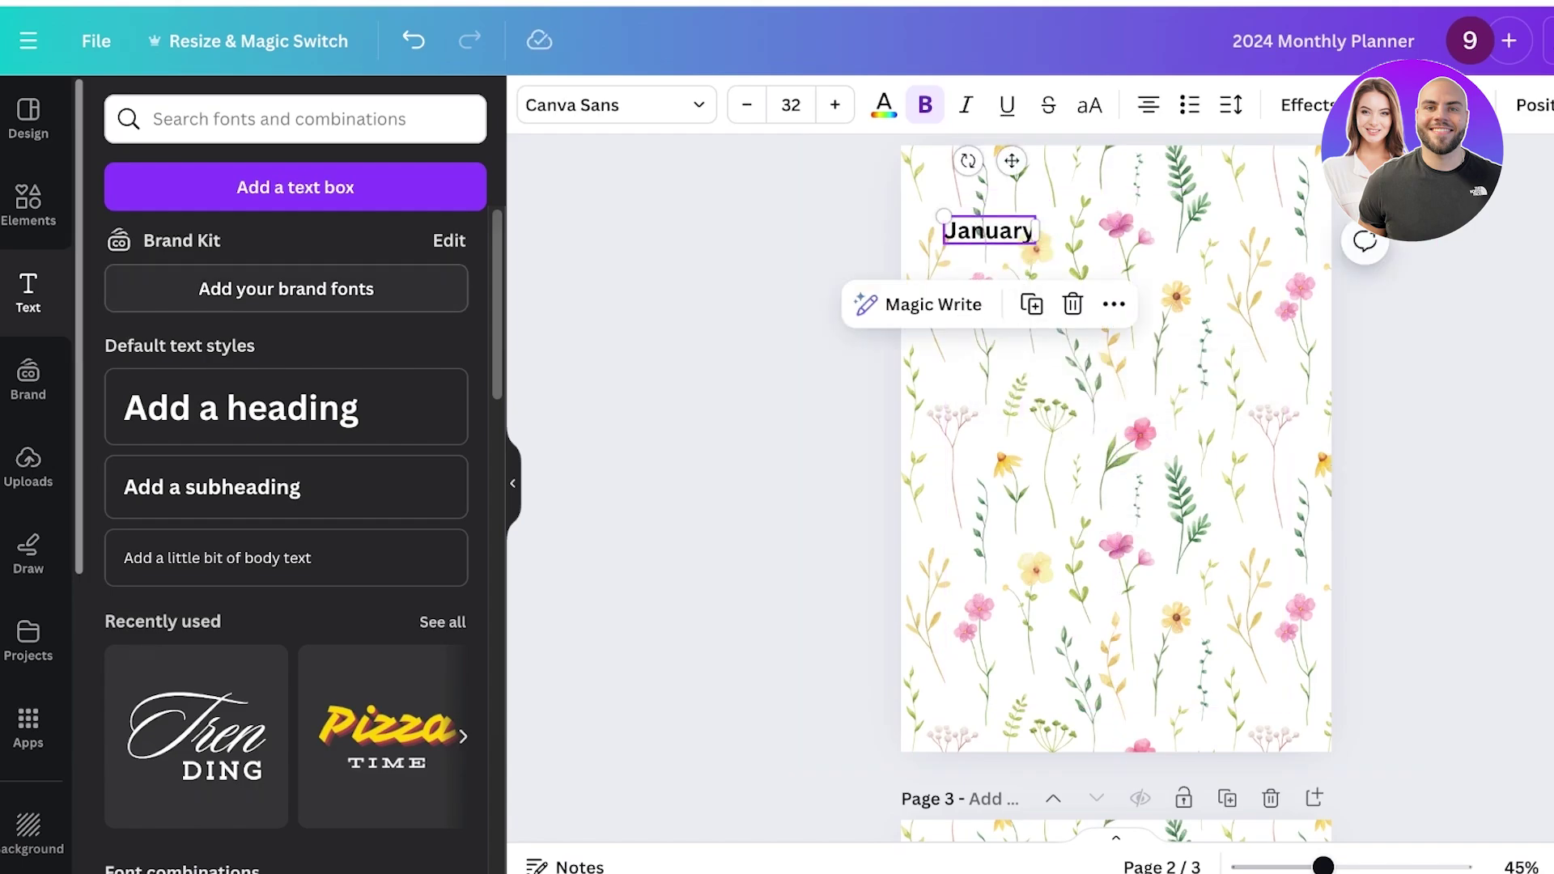
- Add a light green square behind the "January" text and reduce its height to form a label box
{"action": "left_click", "coordinate": [28, 205]}
{"action": "left_click", "coordinate": [138, 467]}
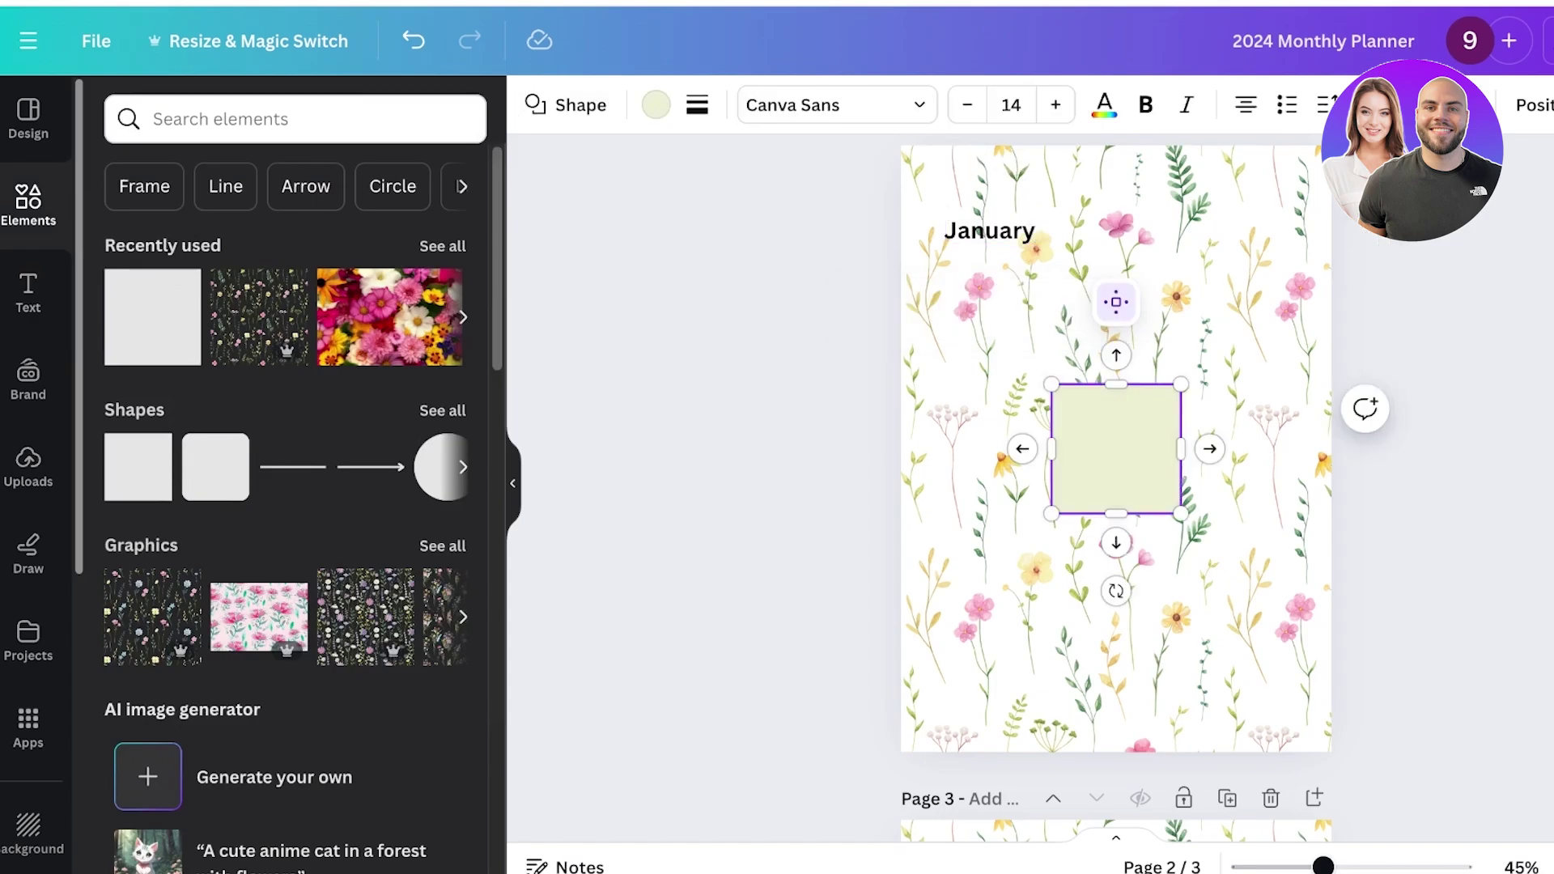
{"action": "left_click_drag", "start_coordinate": [1114, 445], "coordinate": [985, 243]}
{"action": "left_click_drag", "start_coordinate": [985, 312], "coordinate": [989, 262]}
{"action": "left_click_drag", "start_coordinate": [989, 179], "coordinate": [989, 206]}
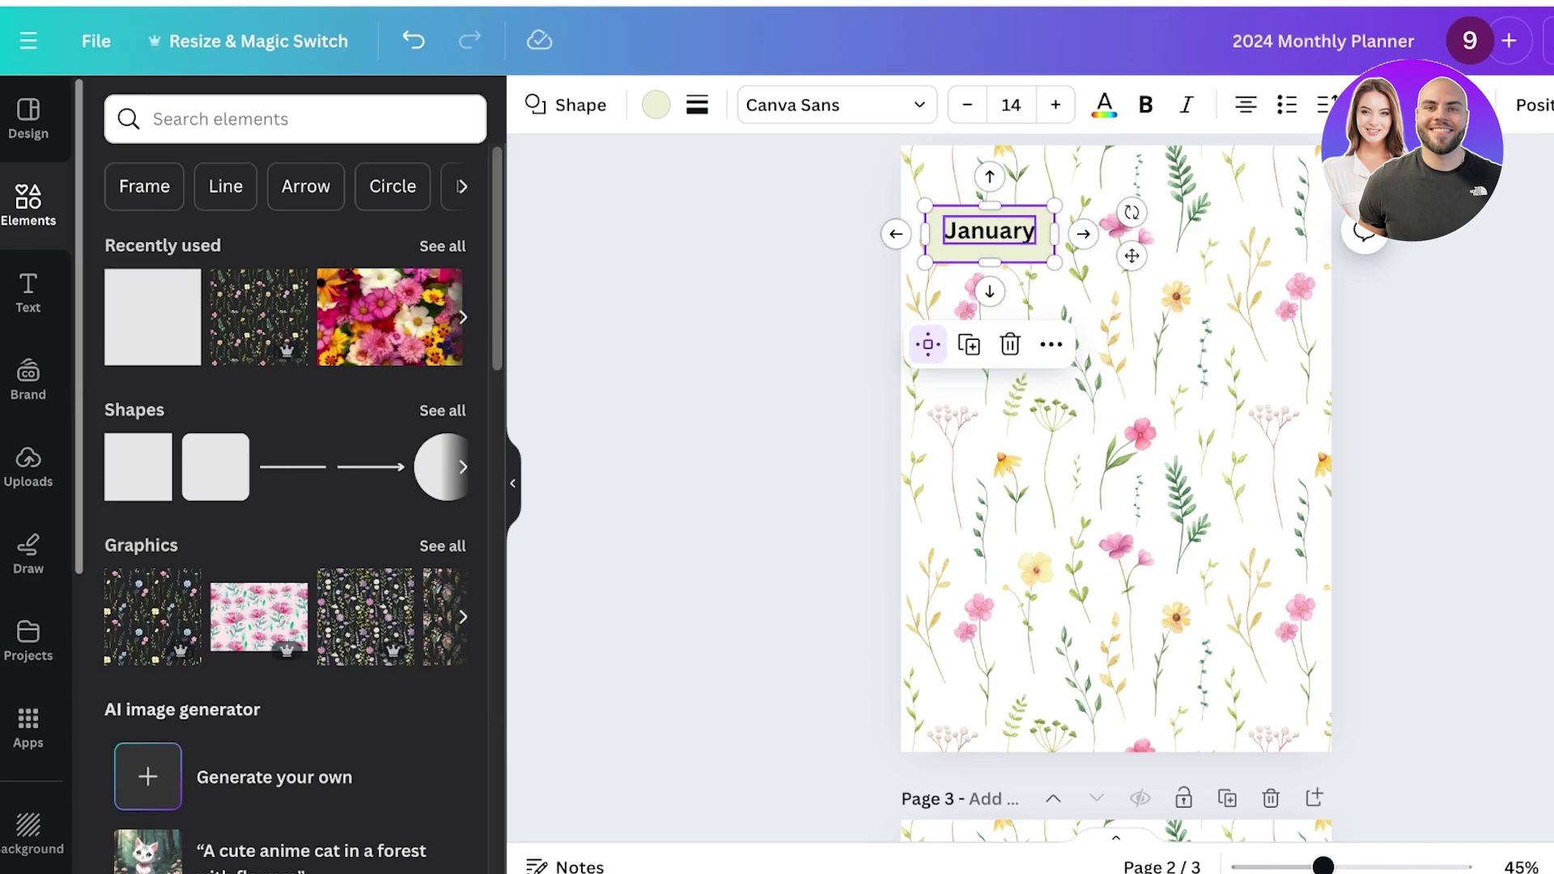
- Nudge the "January" text down to centre it vertically within its green label box
{"action": "left_click", "coordinate": [990, 232]}
{"action": "left_click_drag", "start_coordinate": [989, 231], "coordinate": [989, 236]}
{"action": "left_click", "coordinate": [777, 307]}
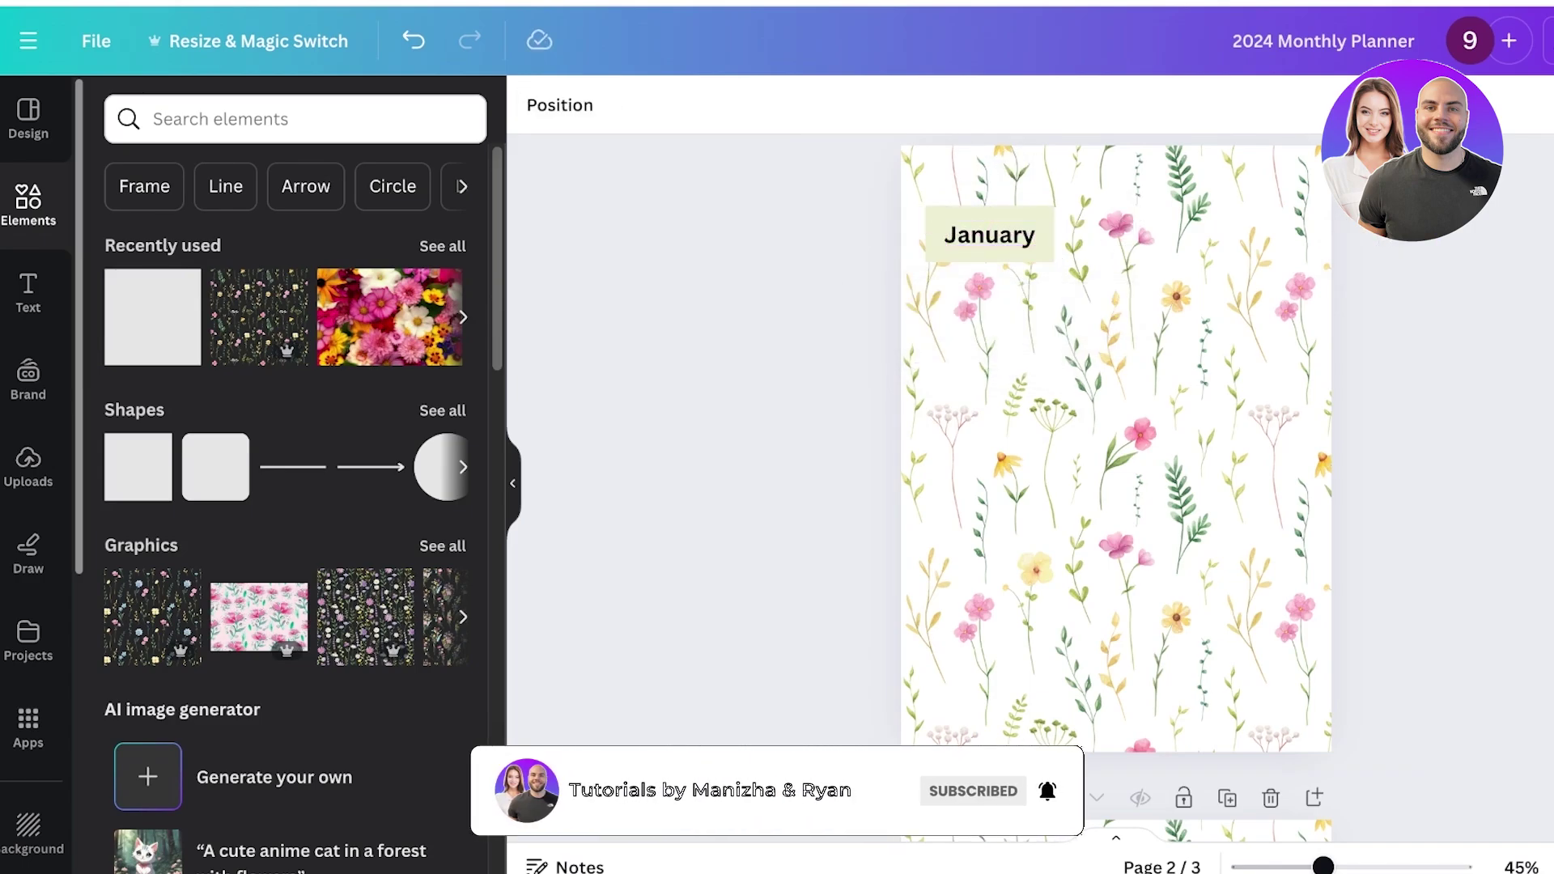
- Select the "January" text together with its green label box on page 2 and group them
{"action": "left_click", "coordinate": [989, 234]}
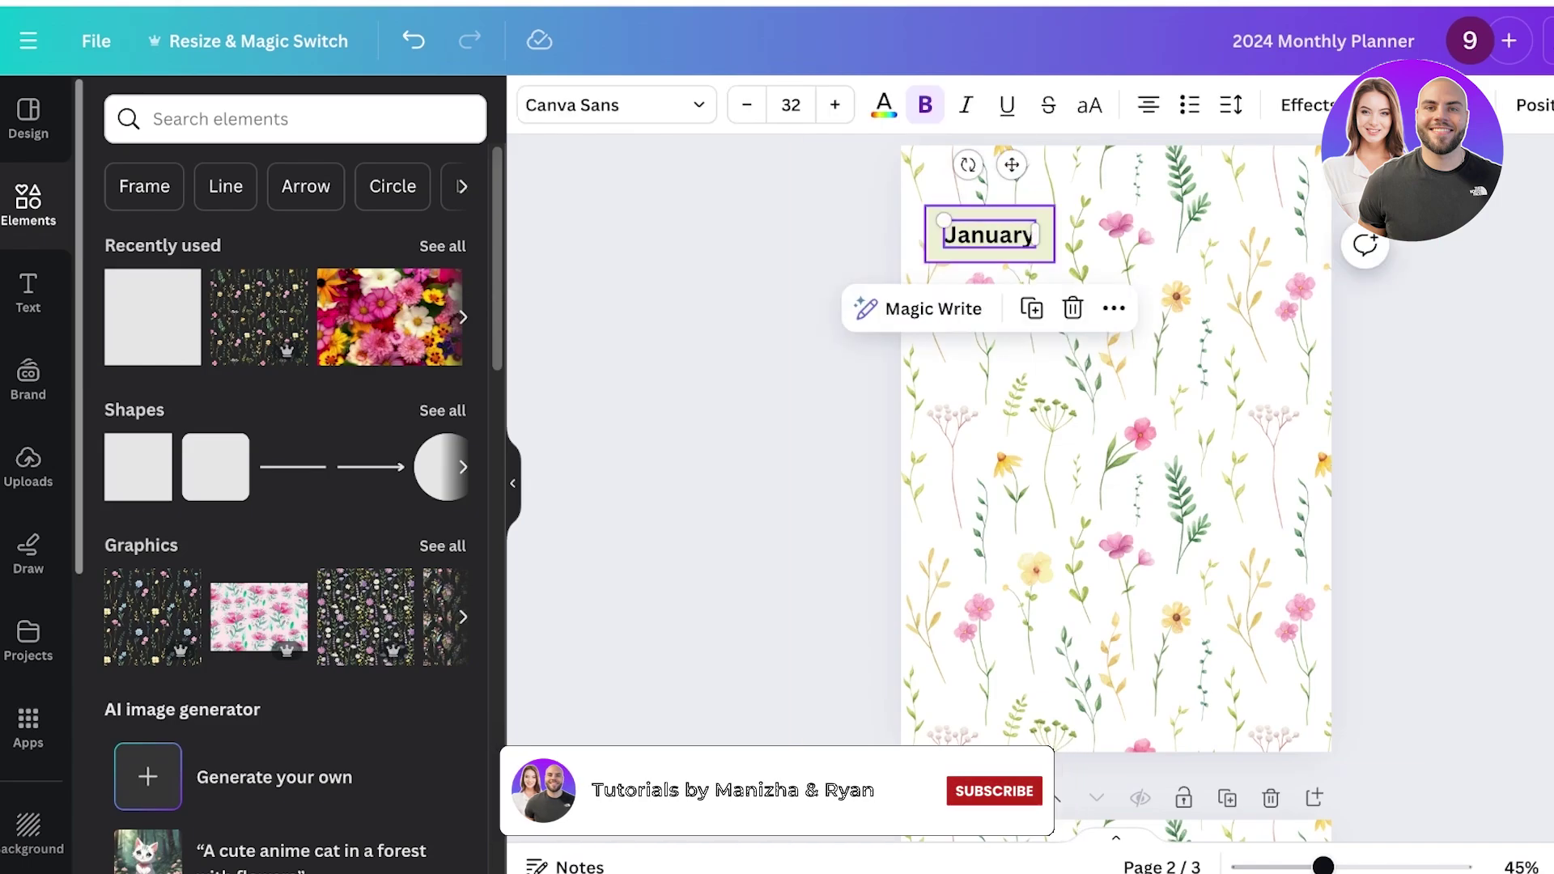
{"action": "left_click", "coordinate": [989, 212]}
{"action": "left_click", "coordinate": [990, 234], "text": "ctrl"}
{"action": "left_click", "coordinate": [989, 234], "text": "shift"}
{"action": "left_click", "coordinate": [1044, 246], "text": "shift"}
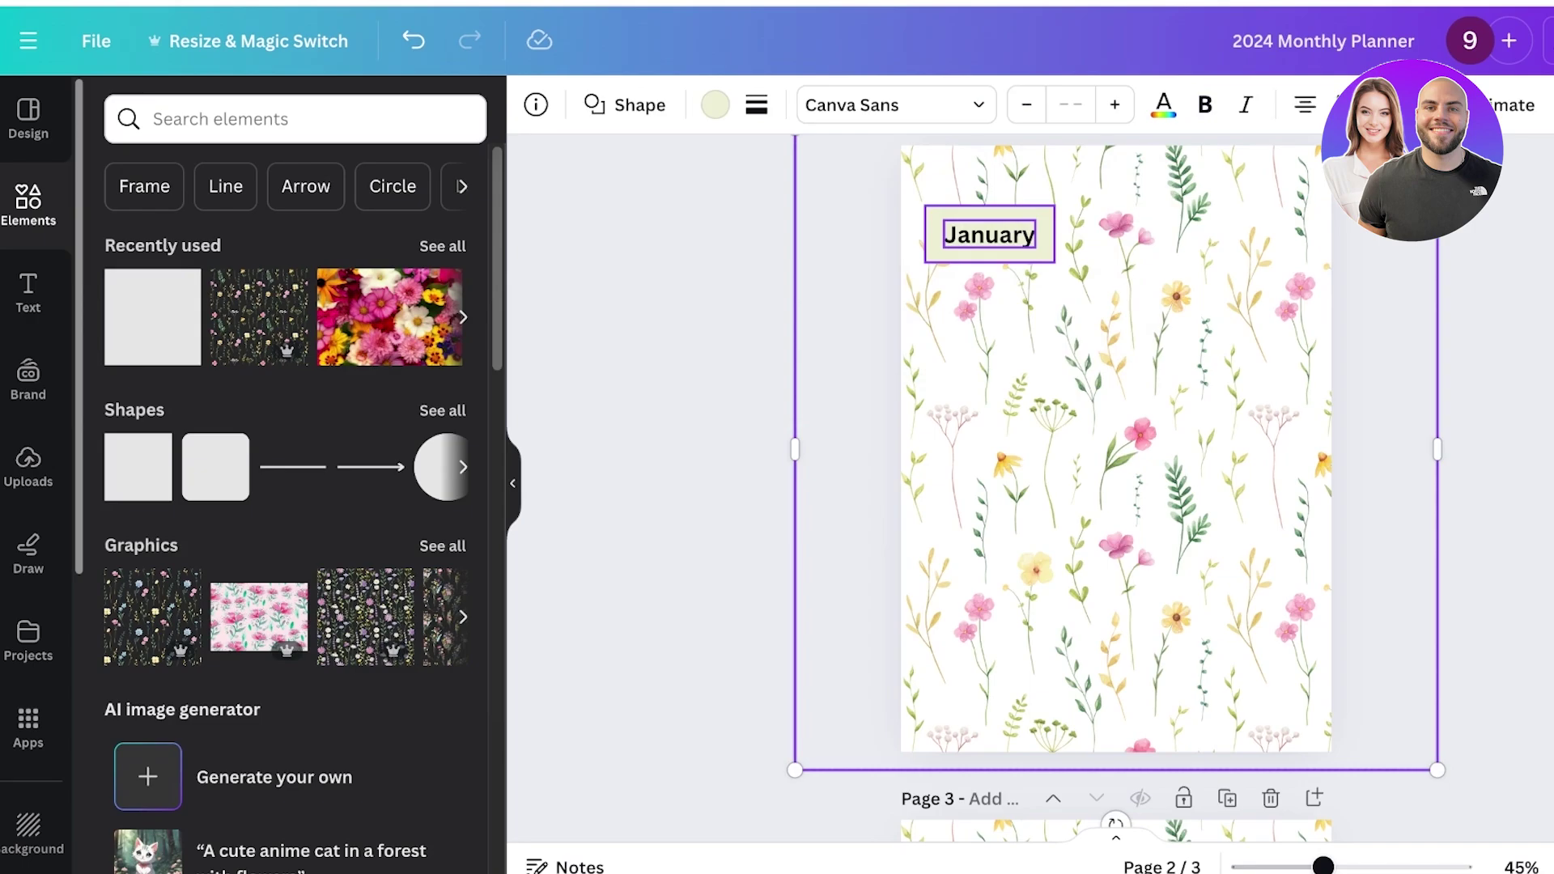
{"action": "left_click_drag", "start_coordinate": [1044, 246], "coordinate": [1044, 246]}
{"action": "left_click", "coordinate": [989, 234]}
{"action": "left_click", "coordinate": [989, 234], "text": "shift"}
{"action": "left_click", "coordinate": [989, 234]}
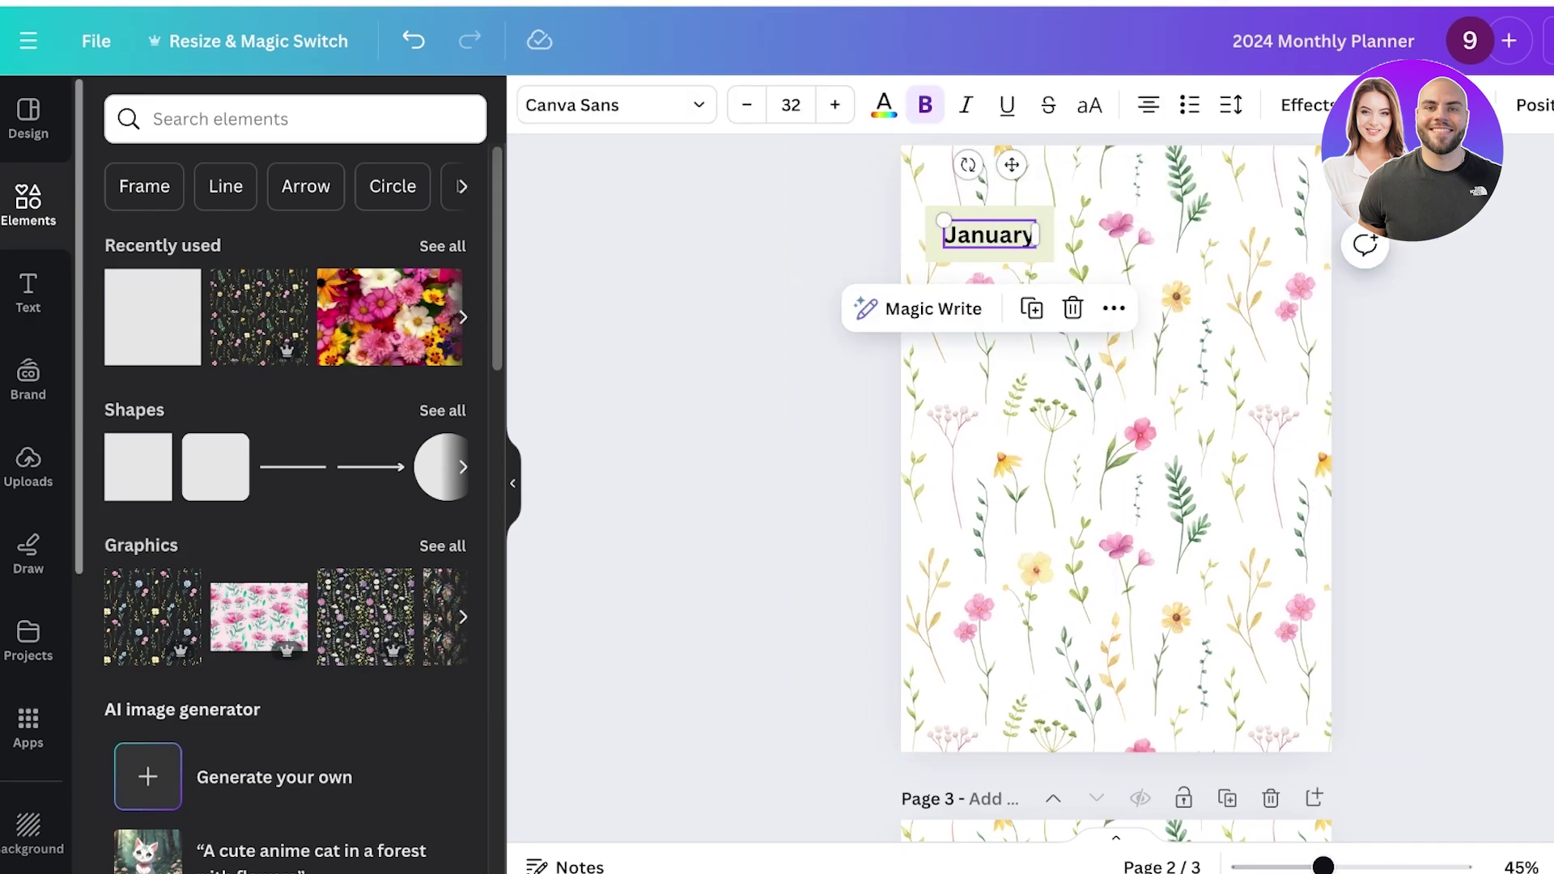
{"action": "left_click", "coordinate": [944, 220], "text": "shift"}
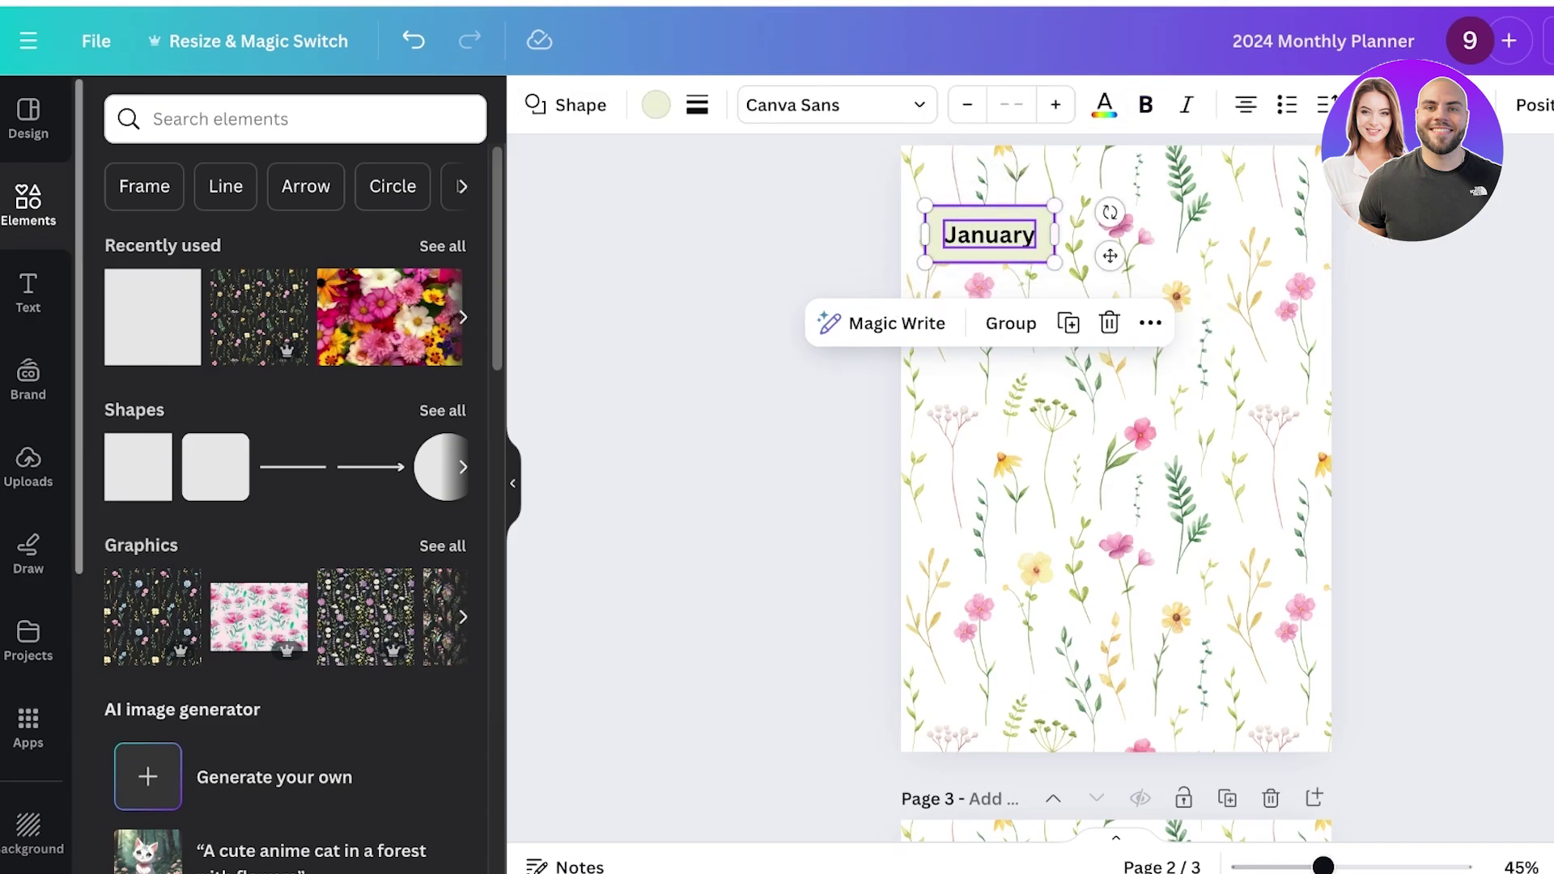
{"action": "left_click", "coordinate": [1011, 323]}
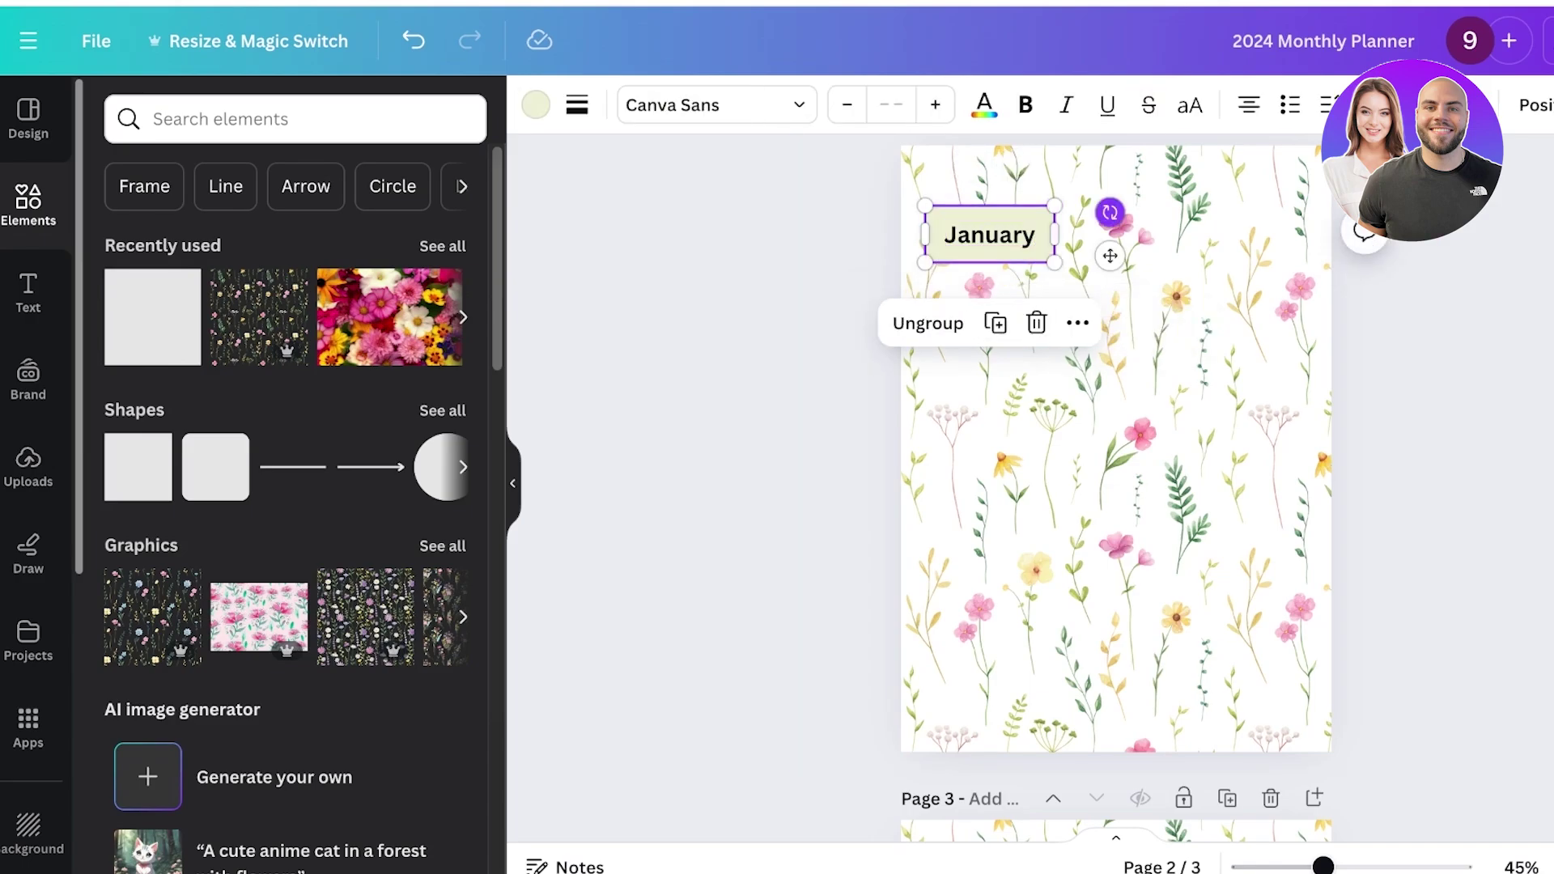
- Duplicate the grouped "January" label, place the copy across from the original near the page's upper-right corner, and make more copies
{"action": "key", "text": "ctrl+d"}
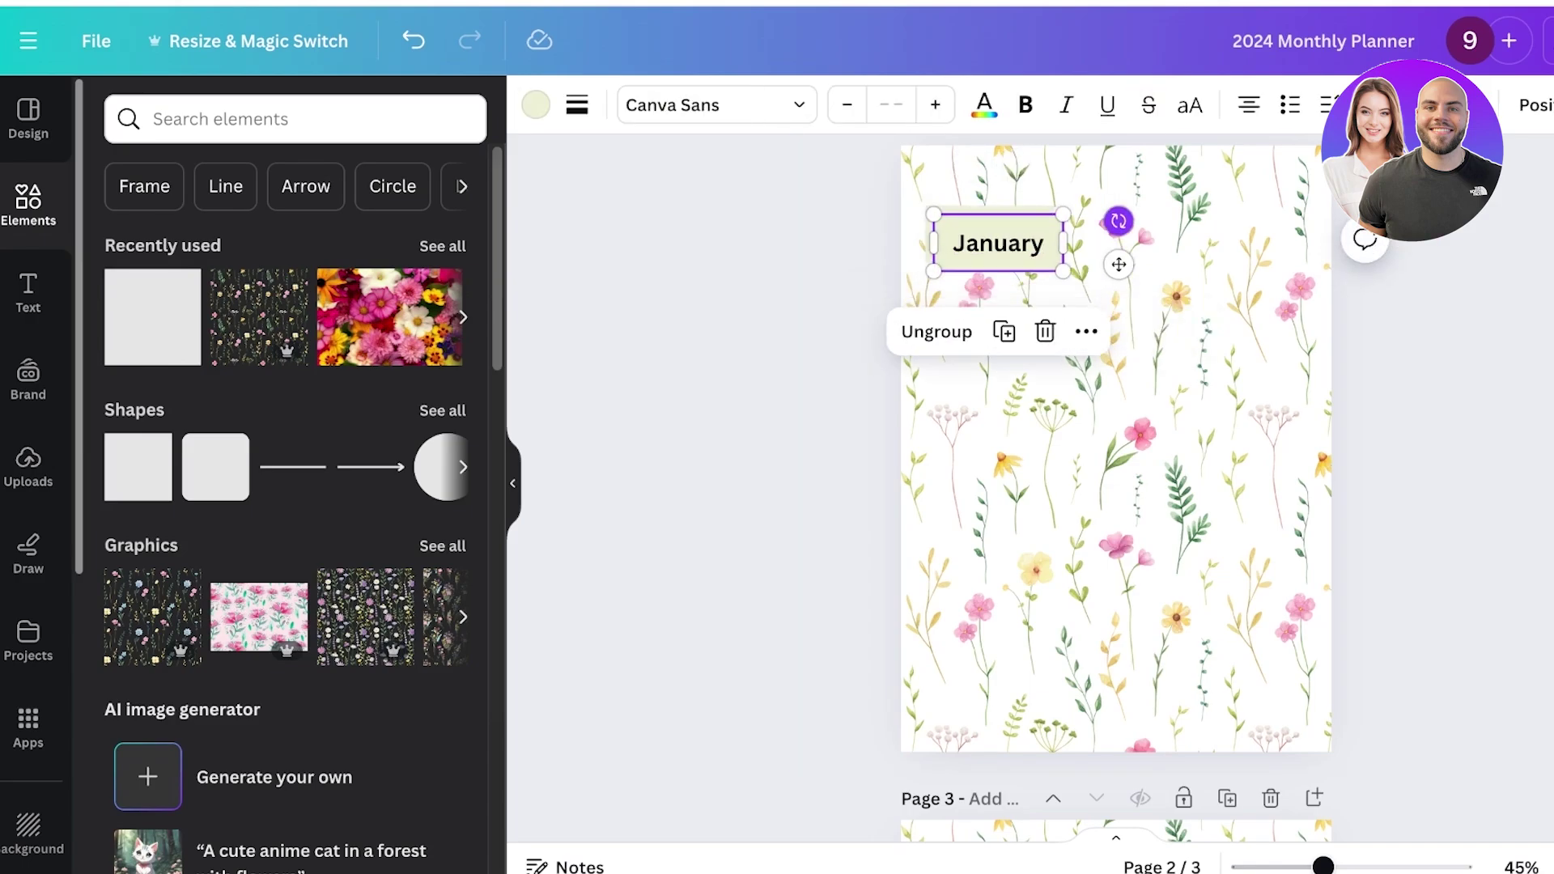
{"action": "left_click_drag", "start_coordinate": [998, 244], "coordinate": [1223, 235]}
{"action": "key", "text": "ctrl+d"}
{"action": "key", "text": "ctrl+d"}
{"action": "key", "text": "ctrl+d"}
{"action": "key", "text": "ctrl+d"}
- Spread the "January" label copies down page 2 to form two rough columns of six labels each
{"action": "left_click", "coordinate": [849, 340]}
{"action": "left_click_drag", "start_coordinate": [1067, 313], "coordinate": [1236, 324]}
{"action": "left_click_drag", "start_coordinate": [1059, 304], "coordinate": [1250, 518]}
{"action": "left_click_drag", "start_coordinate": [1041, 286], "coordinate": [1250, 606]}
{"action": "left_click_drag", "start_coordinate": [1033, 277], "coordinate": [1028, 506]}
{"action": "left_click_drag", "start_coordinate": [1006, 252], "coordinate": [990, 279]}
{"action": "key", "text": "ctrl+d"}
- Select the six "January" labels in the page's left column, space them evenly with Tidy up, and deselect them
{"action": "left_click", "coordinate": [989, 218], "text": "shift"}
{"action": "left_click", "coordinate": [989, 279], "text": "shift"}
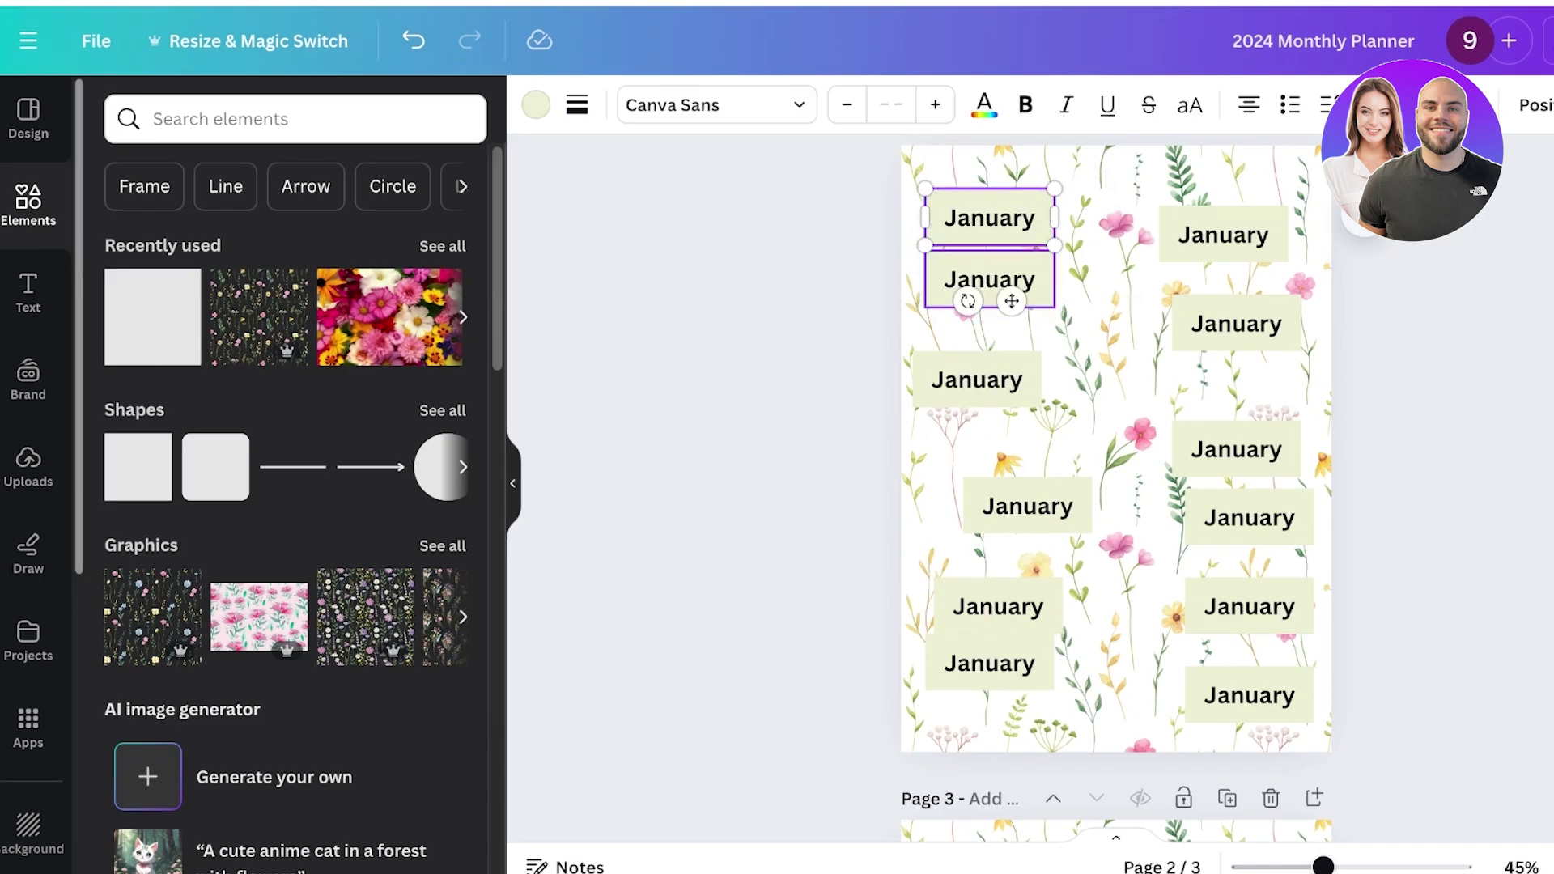
{"action": "left_click", "coordinate": [979, 372], "text": "shift"}
{"action": "left_click", "coordinate": [1024, 504], "text": "shift"}
{"action": "left_click", "coordinate": [998, 607], "text": "shift"}
{"action": "left_click", "coordinate": [989, 663], "text": "shift"}
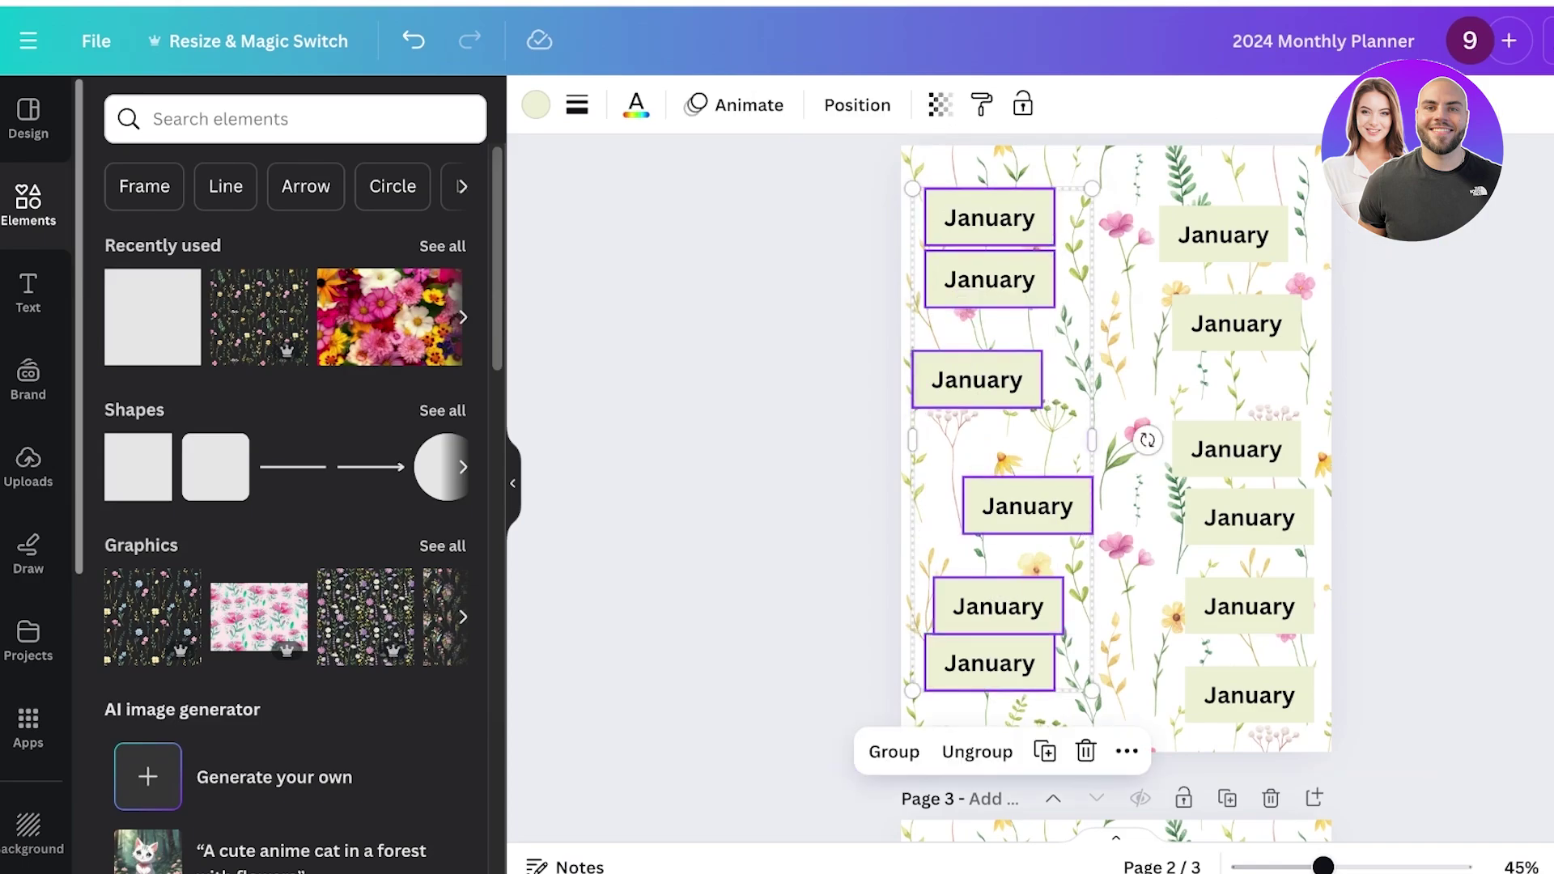
{"action": "left_click", "coordinate": [1127, 751]}
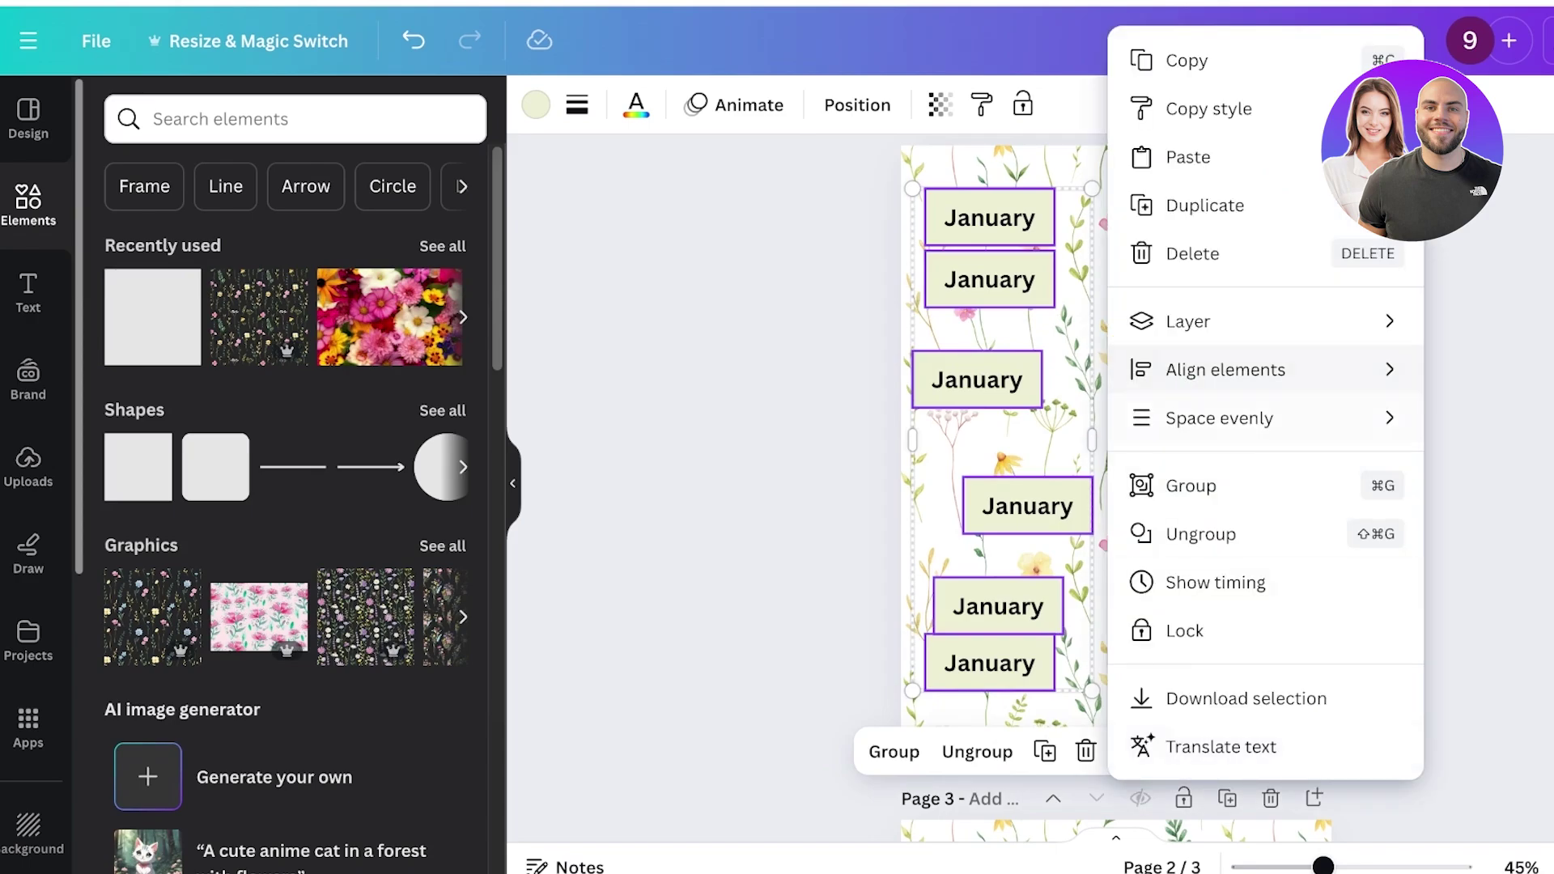
{"action": "mouse_move", "coordinate": [1219, 417]}
{"action": "left_click", "coordinate": [1497, 417]}
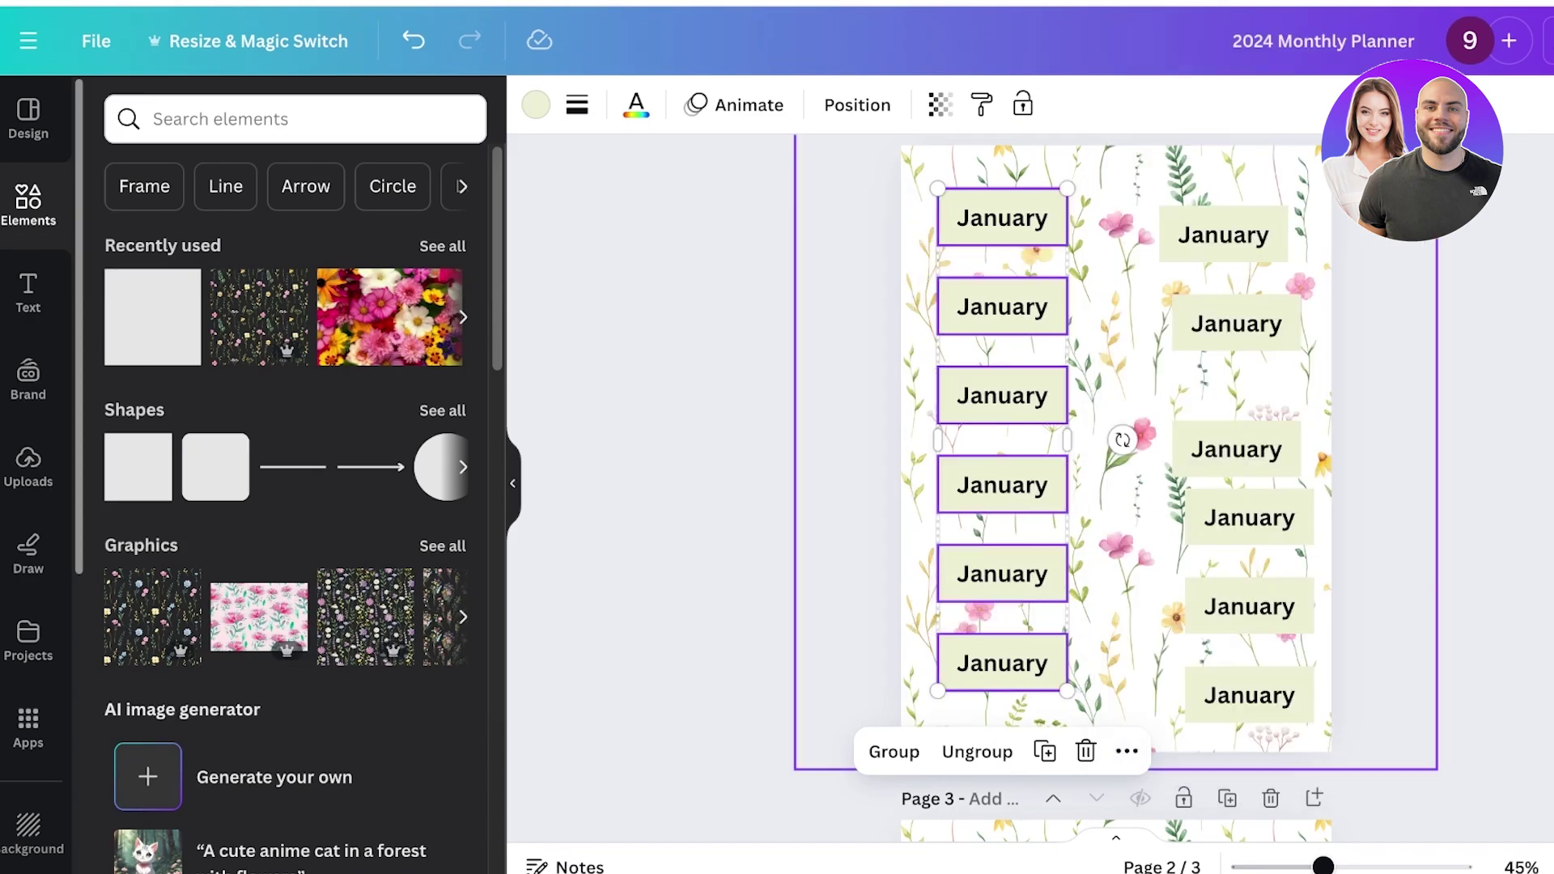
{"action": "left_click", "coordinate": [1224, 235], "text": "shift"}
{"action": "left_click", "coordinate": [1419, 348]}
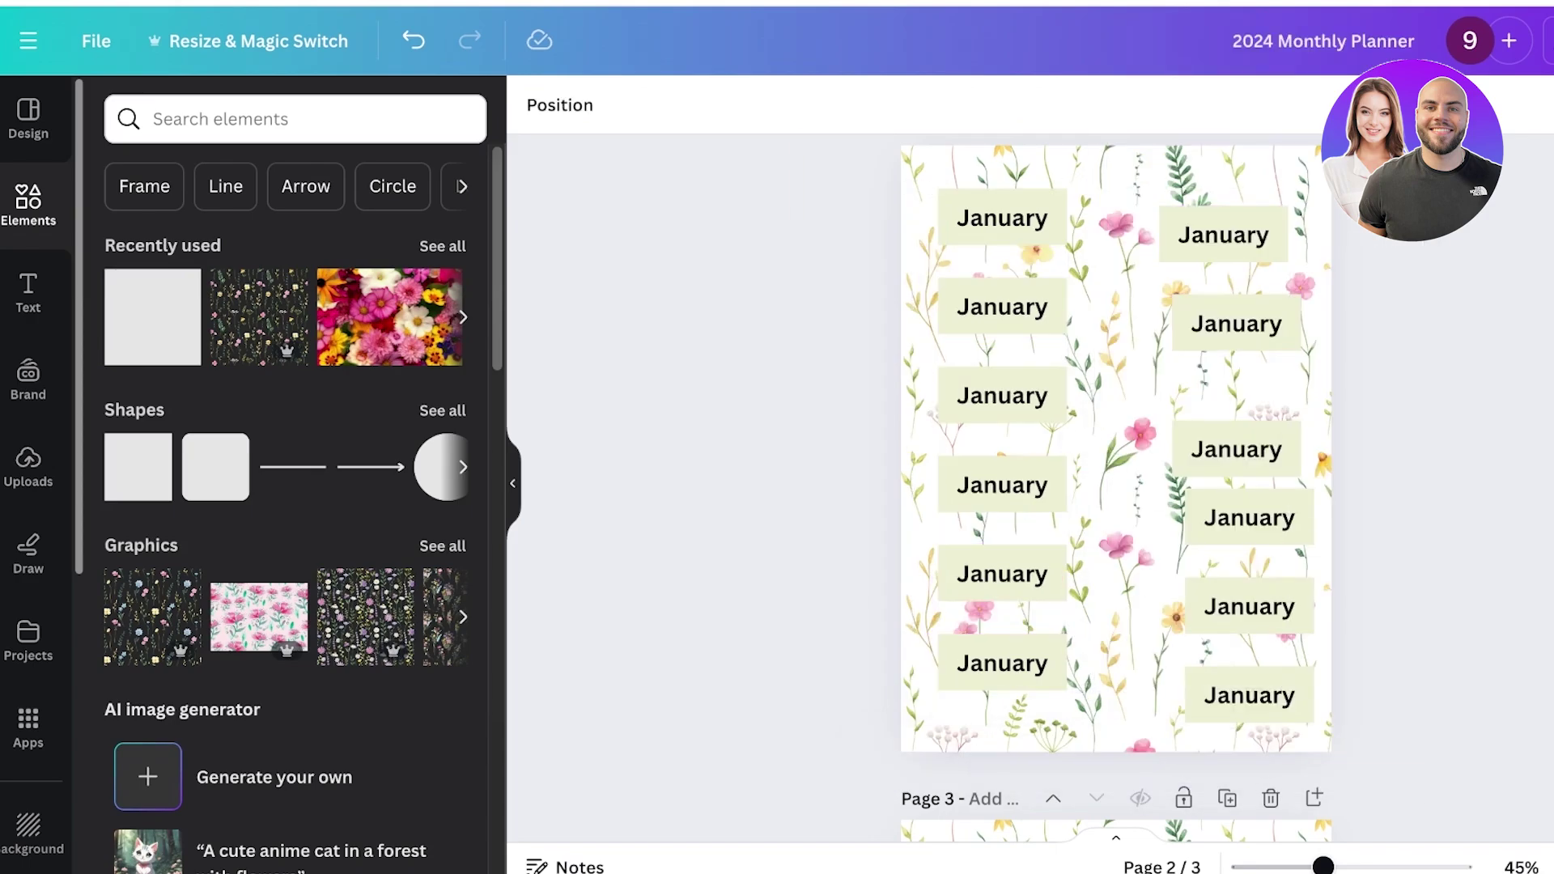
- Tidy up the six right-column labels into even spacing and move them so their top label lines up with the left column
{"action": "left_click", "coordinate": [1223, 235]}
{"action": "left_click", "coordinate": [1214, 322], "text": "shift"}
{"action": "left_click", "coordinate": [1236, 449], "text": "shift"}
{"action": "left_click", "coordinate": [1223, 522], "text": "shift"}
{"action": "left_click", "coordinate": [1249, 608], "text": "shift"}
{"action": "left_click", "coordinate": [1261, 697], "text": "shift"}
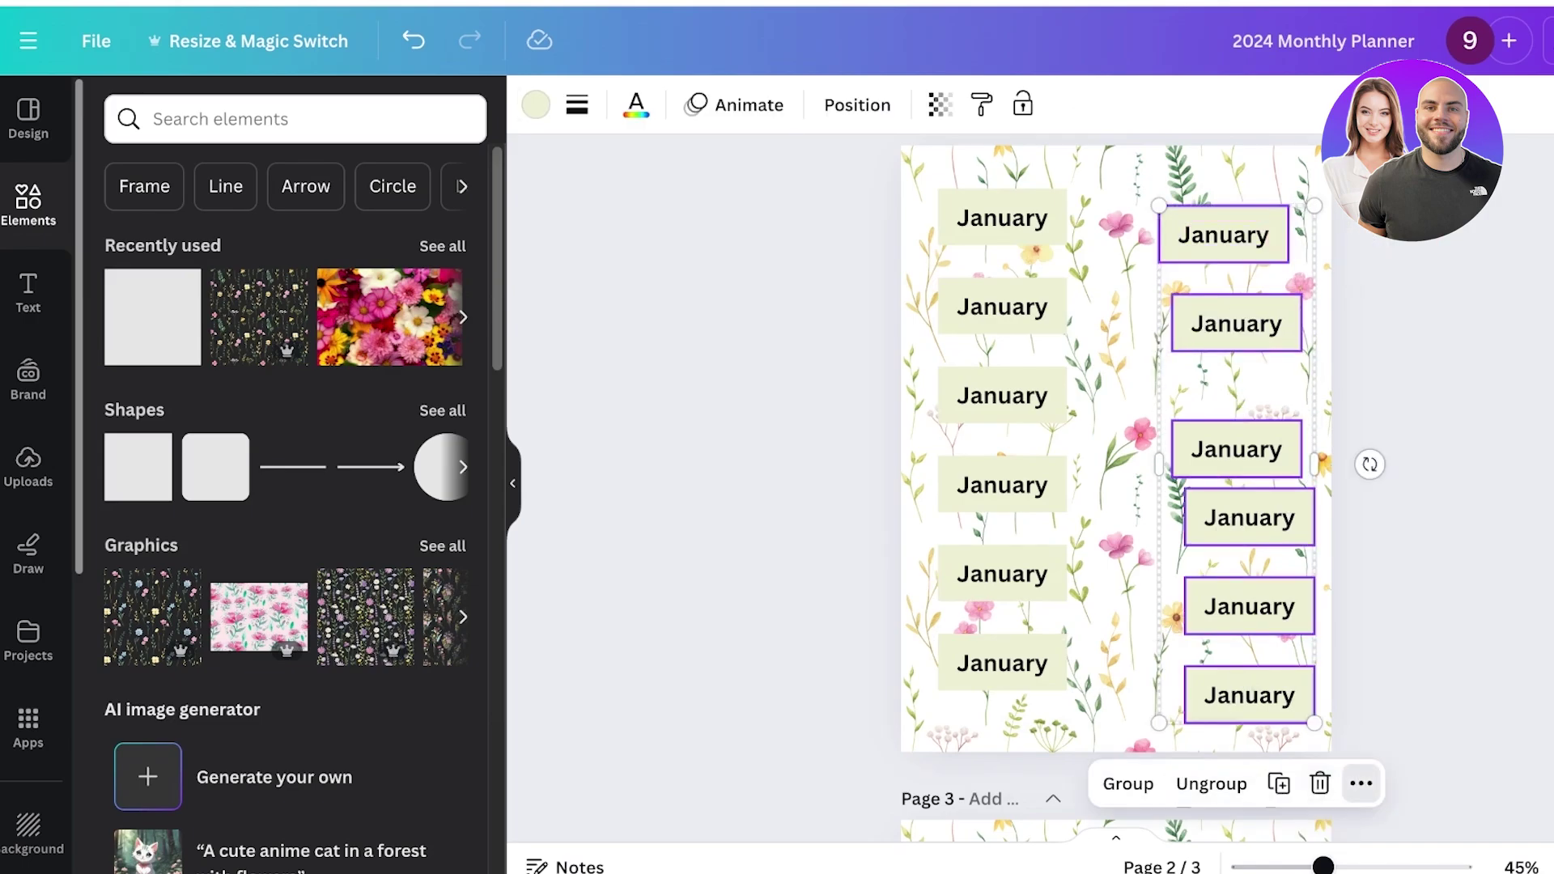
{"action": "left_click", "coordinate": [1360, 783]}
{"action": "mouse_move", "coordinate": [1412, 419]}
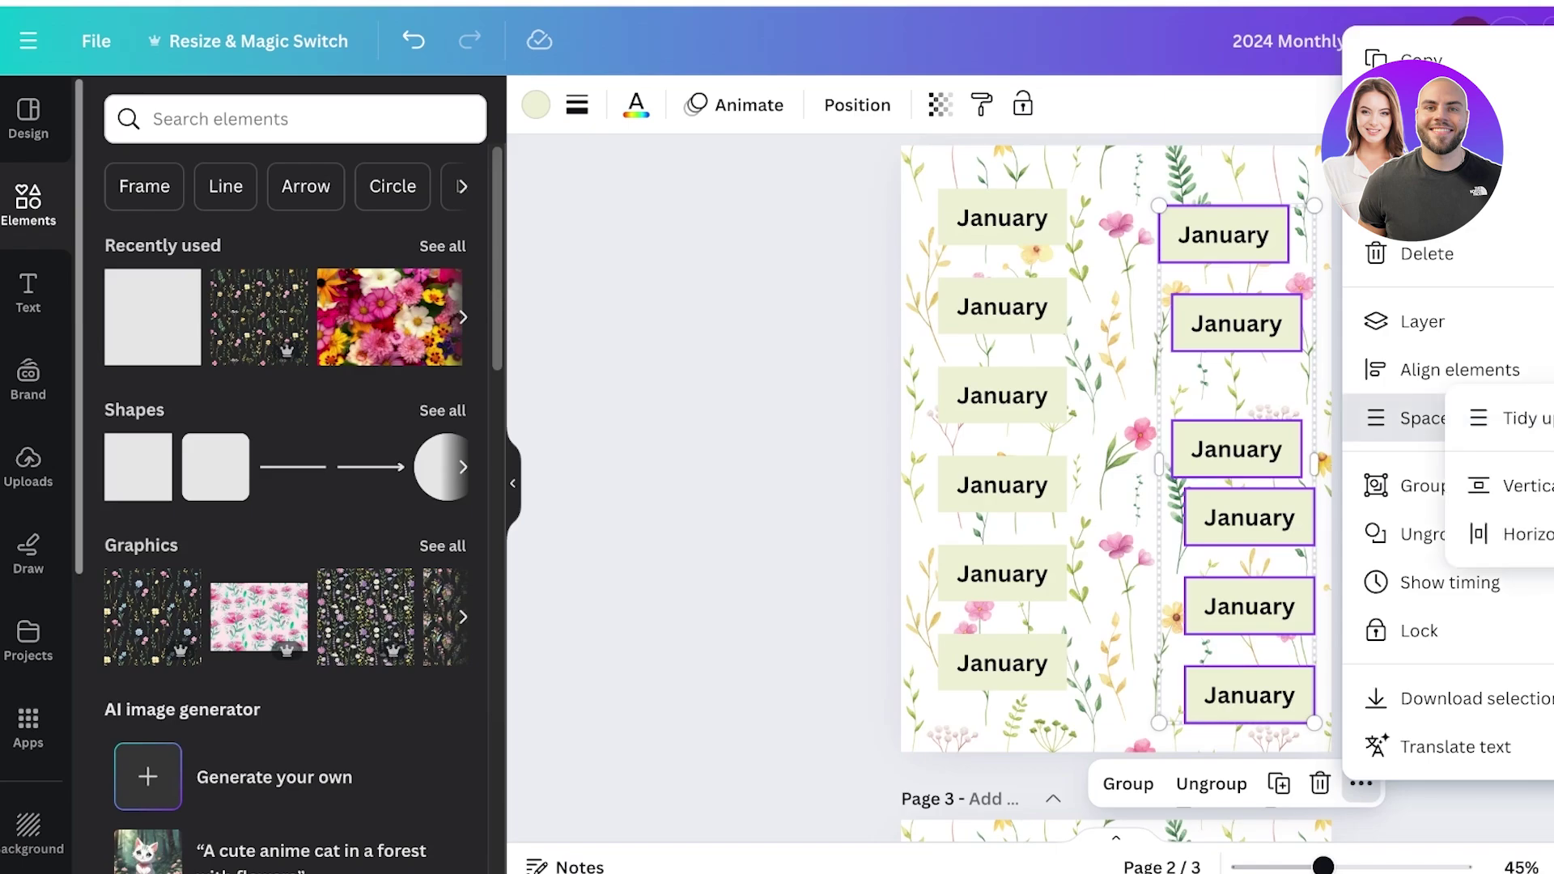
{"action": "left_click", "coordinate": [1514, 419]}
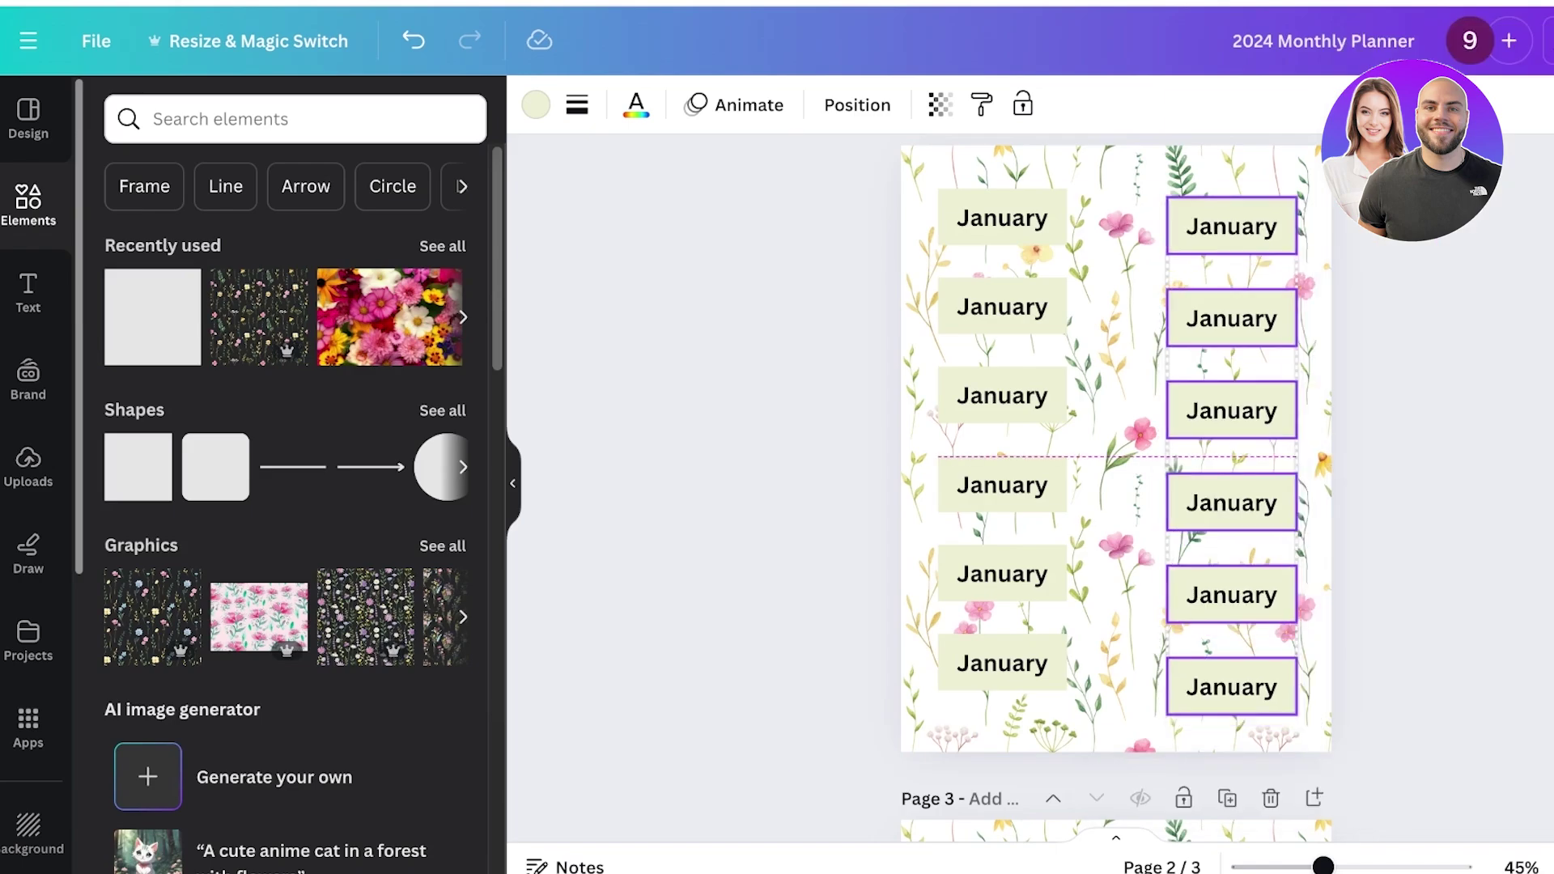
{"action": "left_click_drag", "start_coordinate": [1232, 502], "coordinate": [1204, 493]}
{"action": "left_click", "coordinate": [833, 195]}
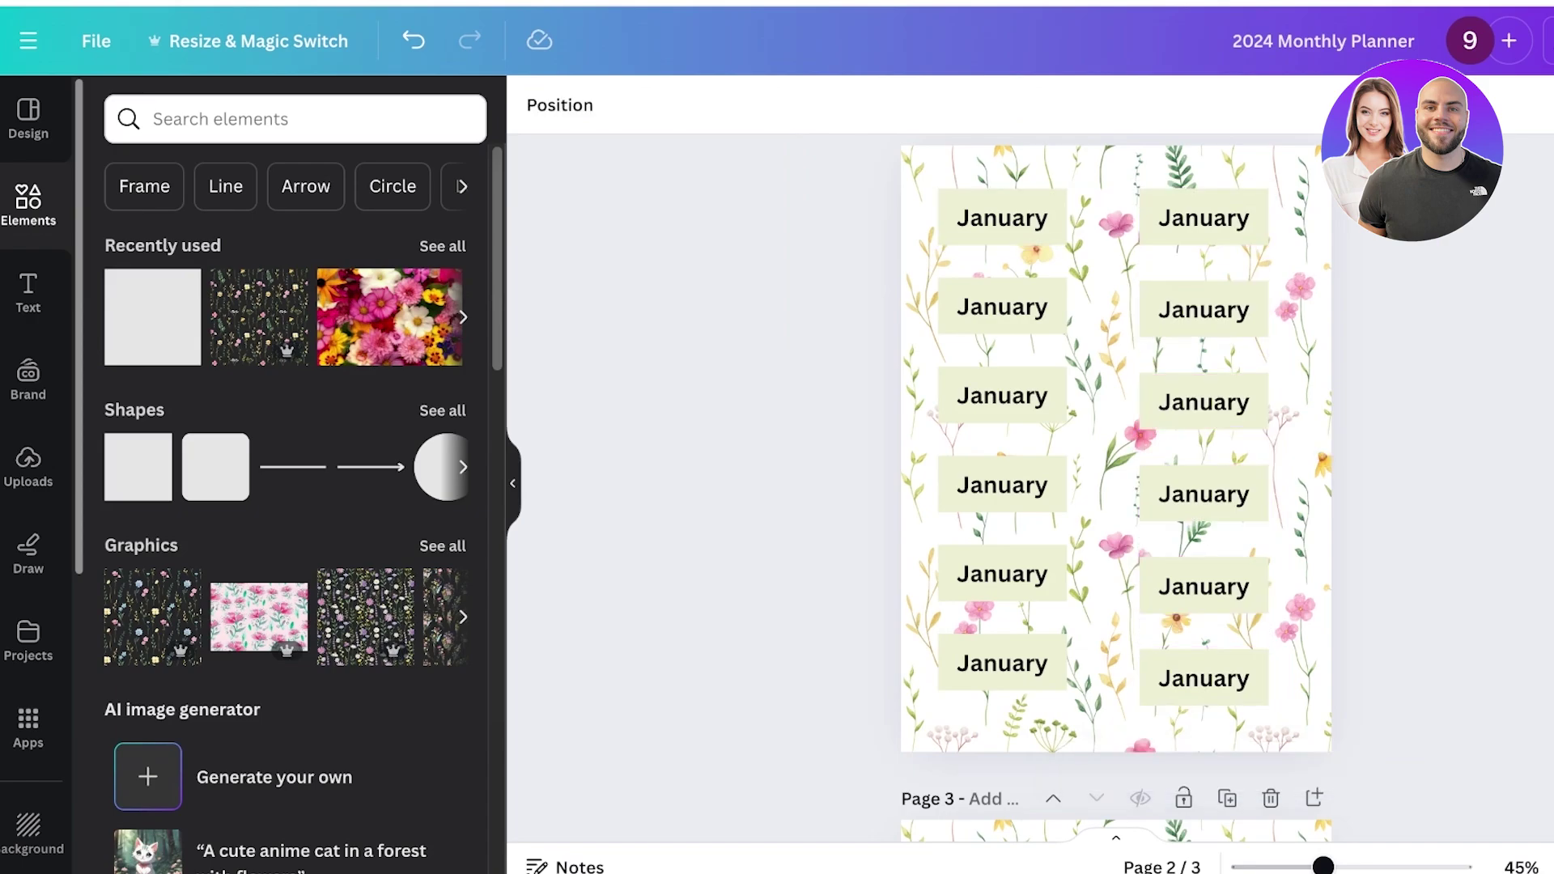
{"action": "left_click", "coordinate": [1002, 217]}
{"action": "left_click", "coordinate": [1002, 396], "text": "shift"}
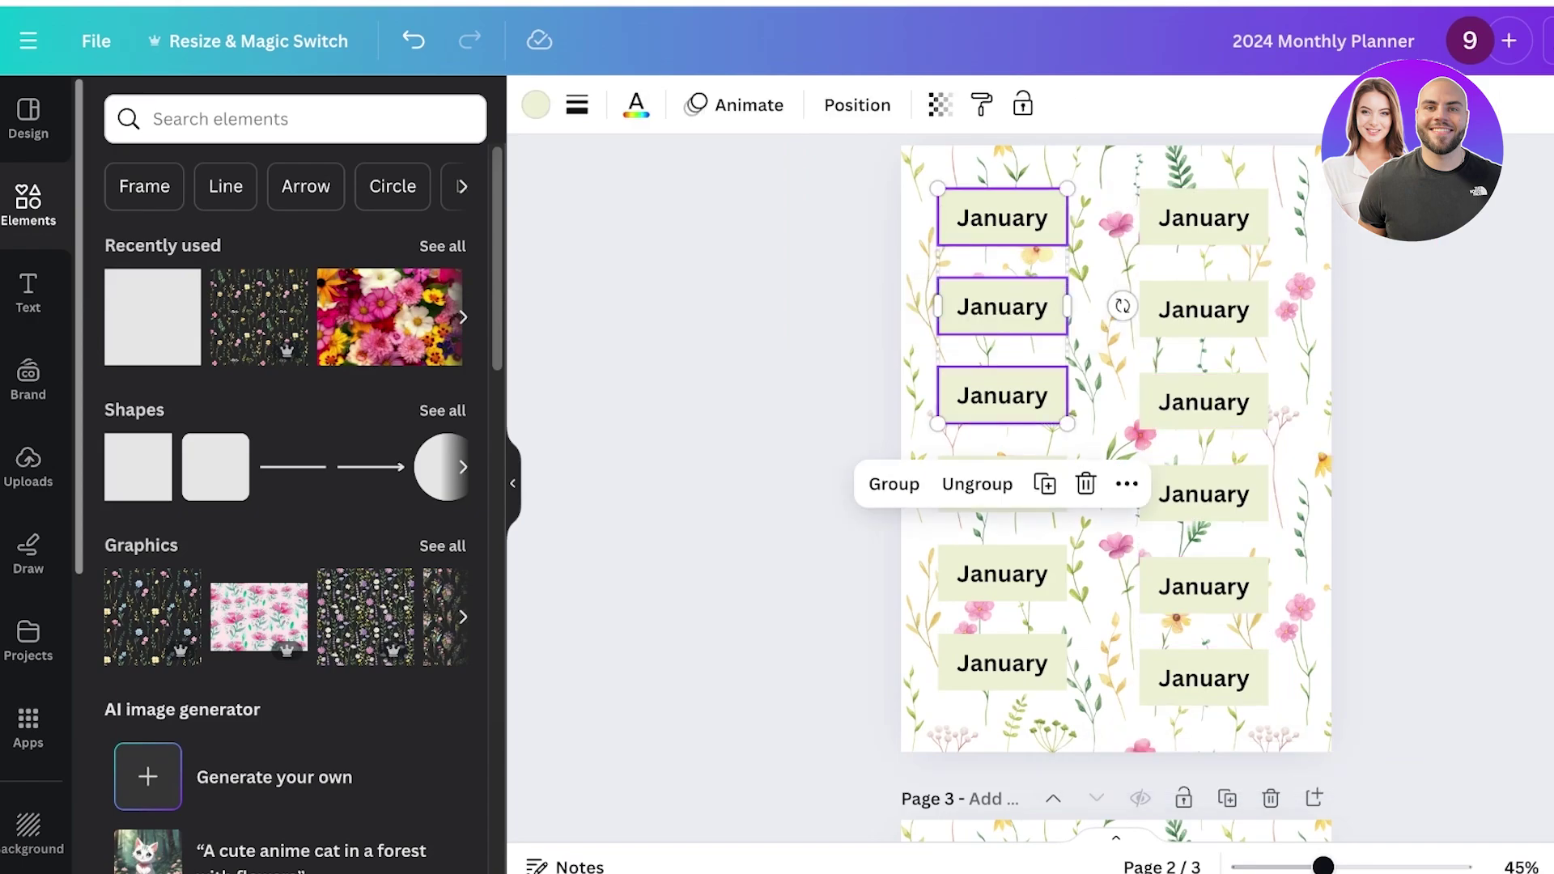
{"action": "left_click", "coordinate": [994, 573], "text": "shift"}
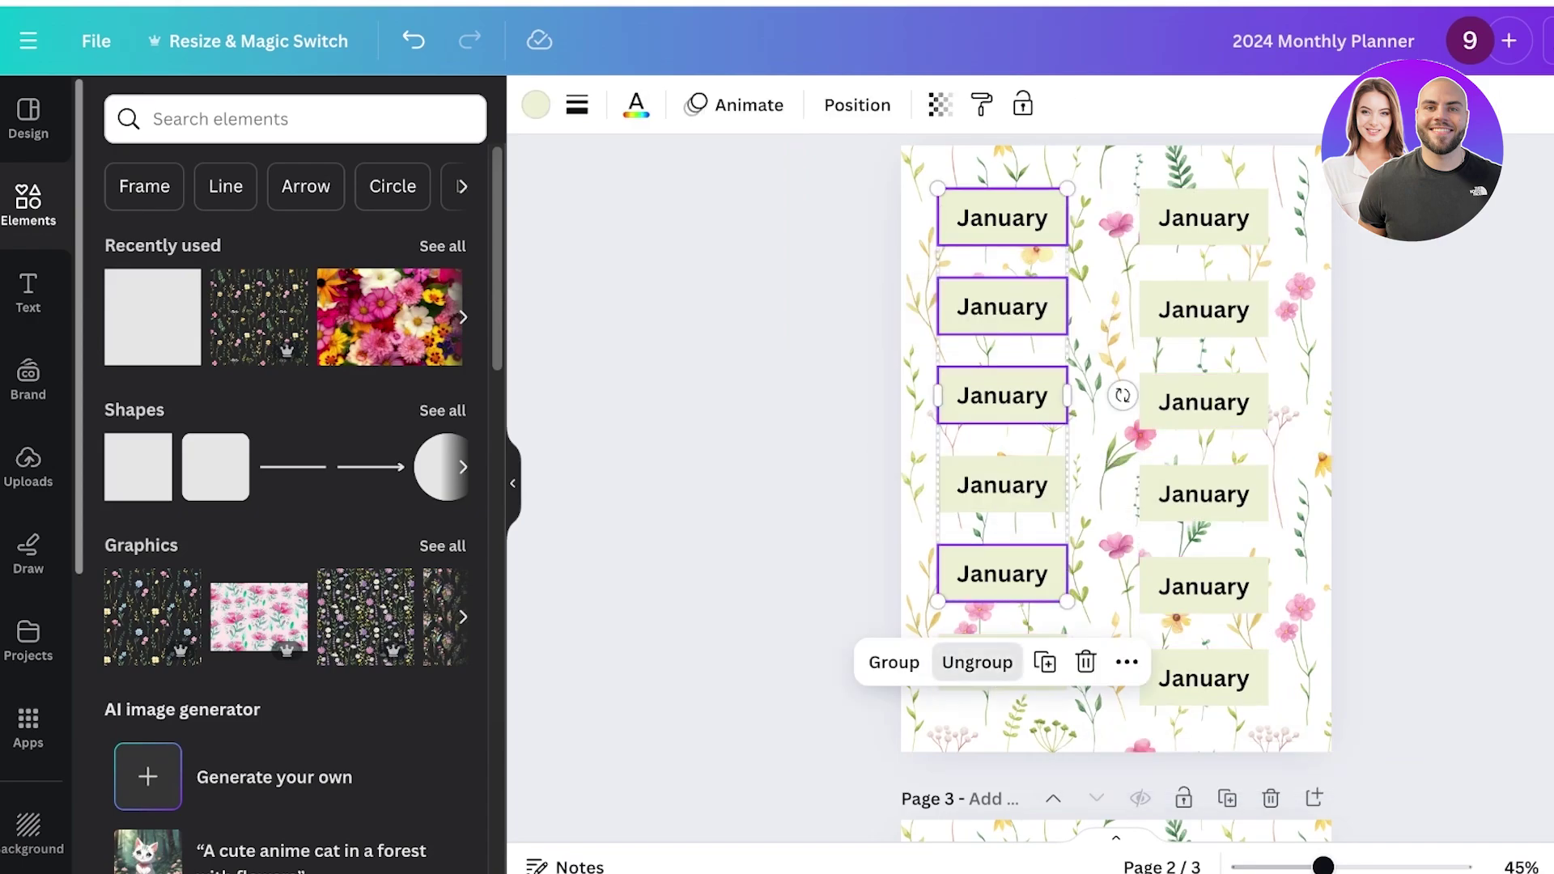
{"action": "left_click", "coordinate": [1002, 485], "text": "shift"}
{"action": "left_click", "coordinate": [1002, 663]}
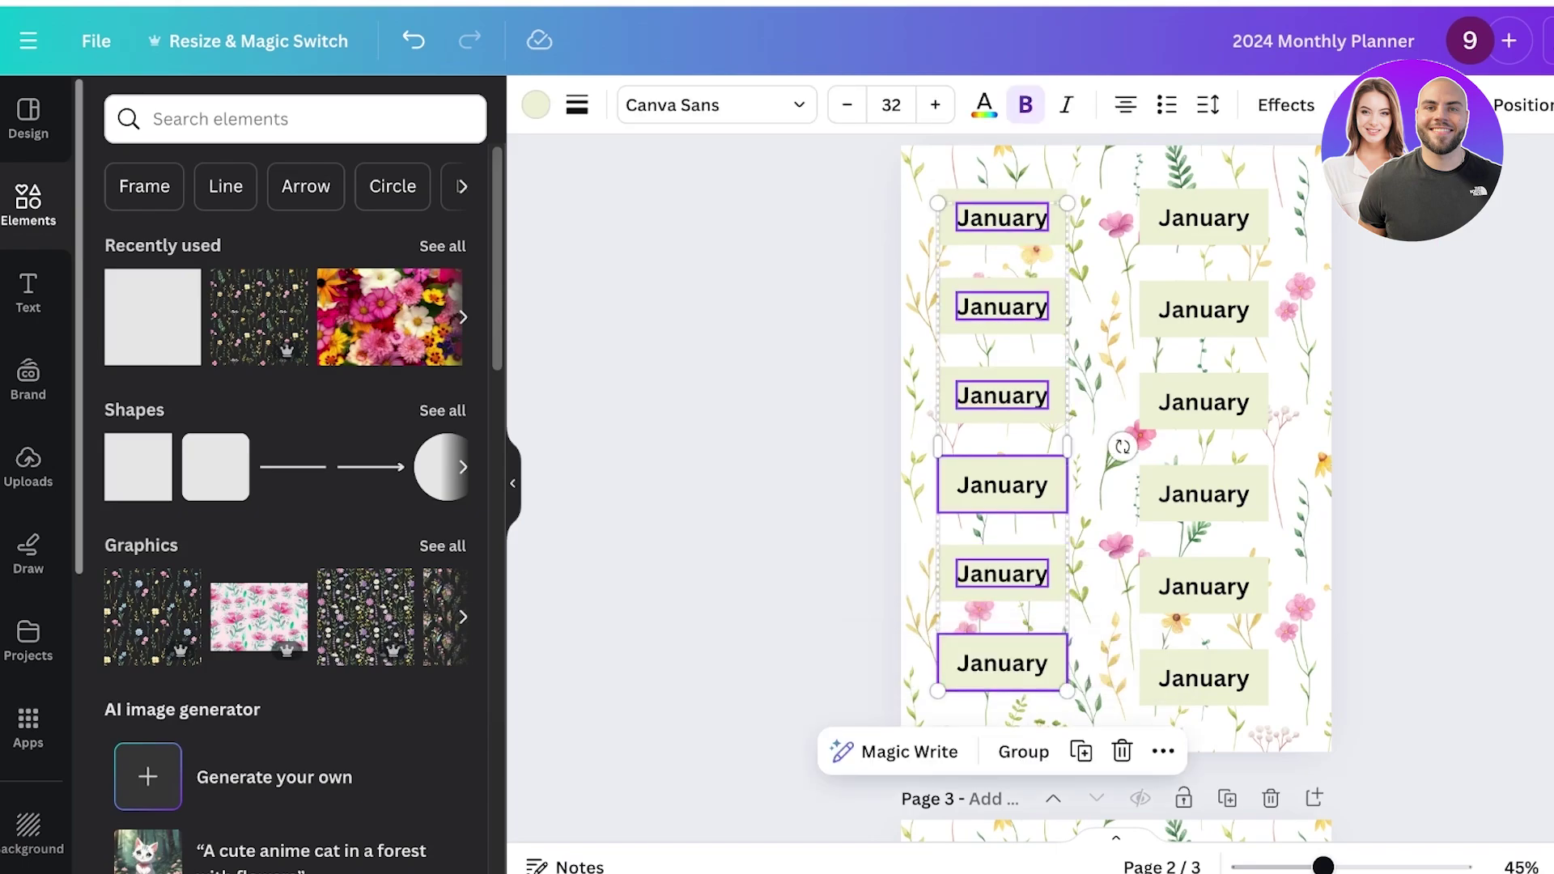
{"action": "mouse_move", "coordinate": [1002, 664]}
{"action": "left_mouse_down"}
{"action": "mouse_move", "coordinate": [1017, 681]}
{"action": "mouse_move", "coordinate": [1003, 664]}
{"action": "left_mouse_up"}
{"action": "left_click", "coordinate": [414, 41]}
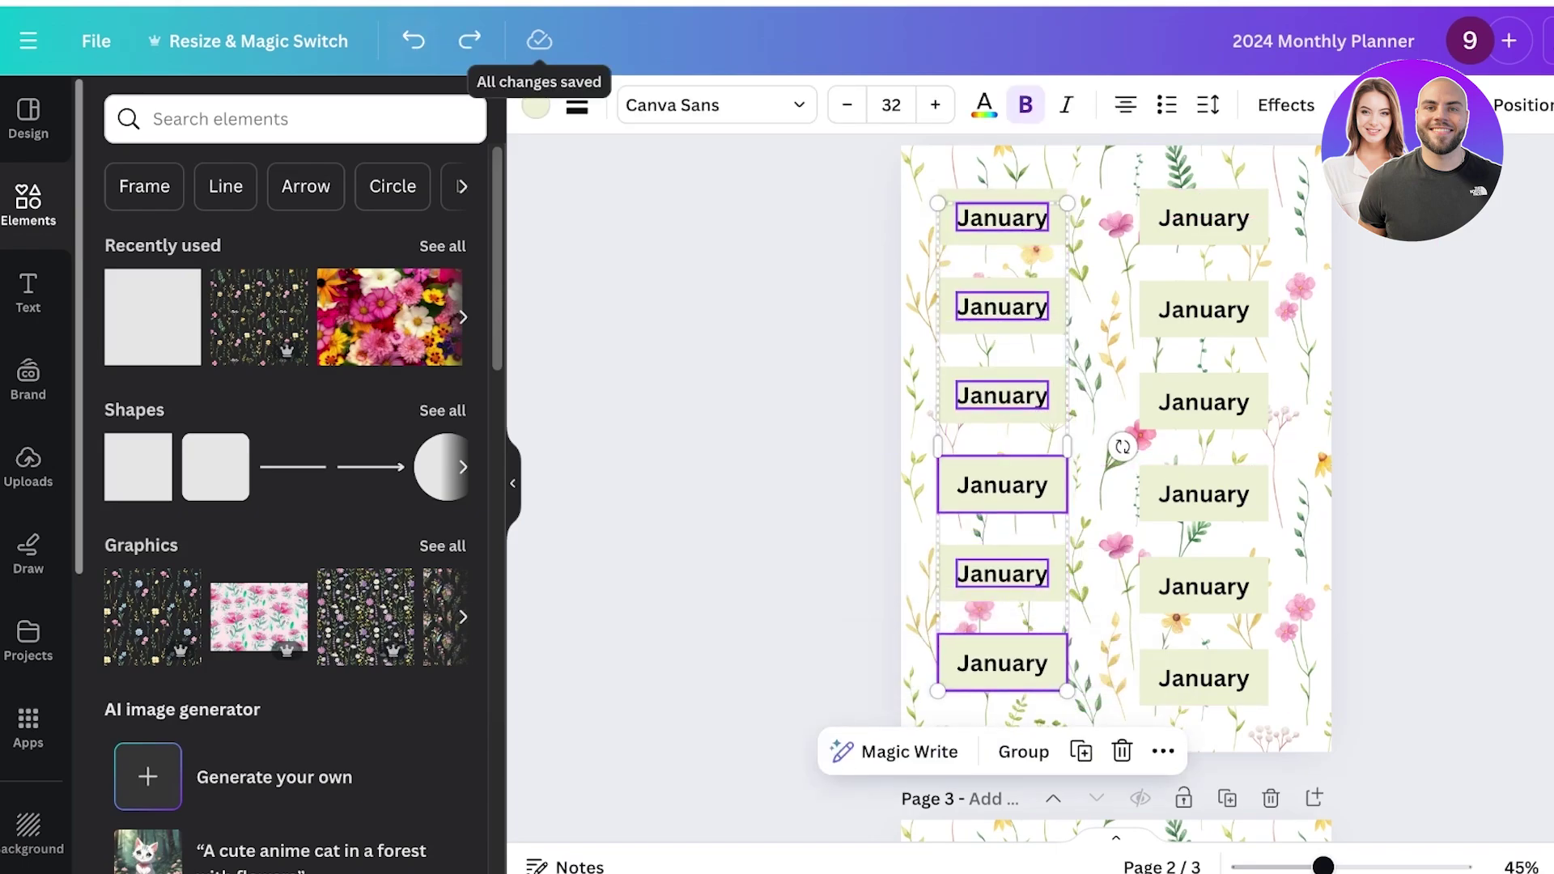
{"action": "key", "text": "Escape"}
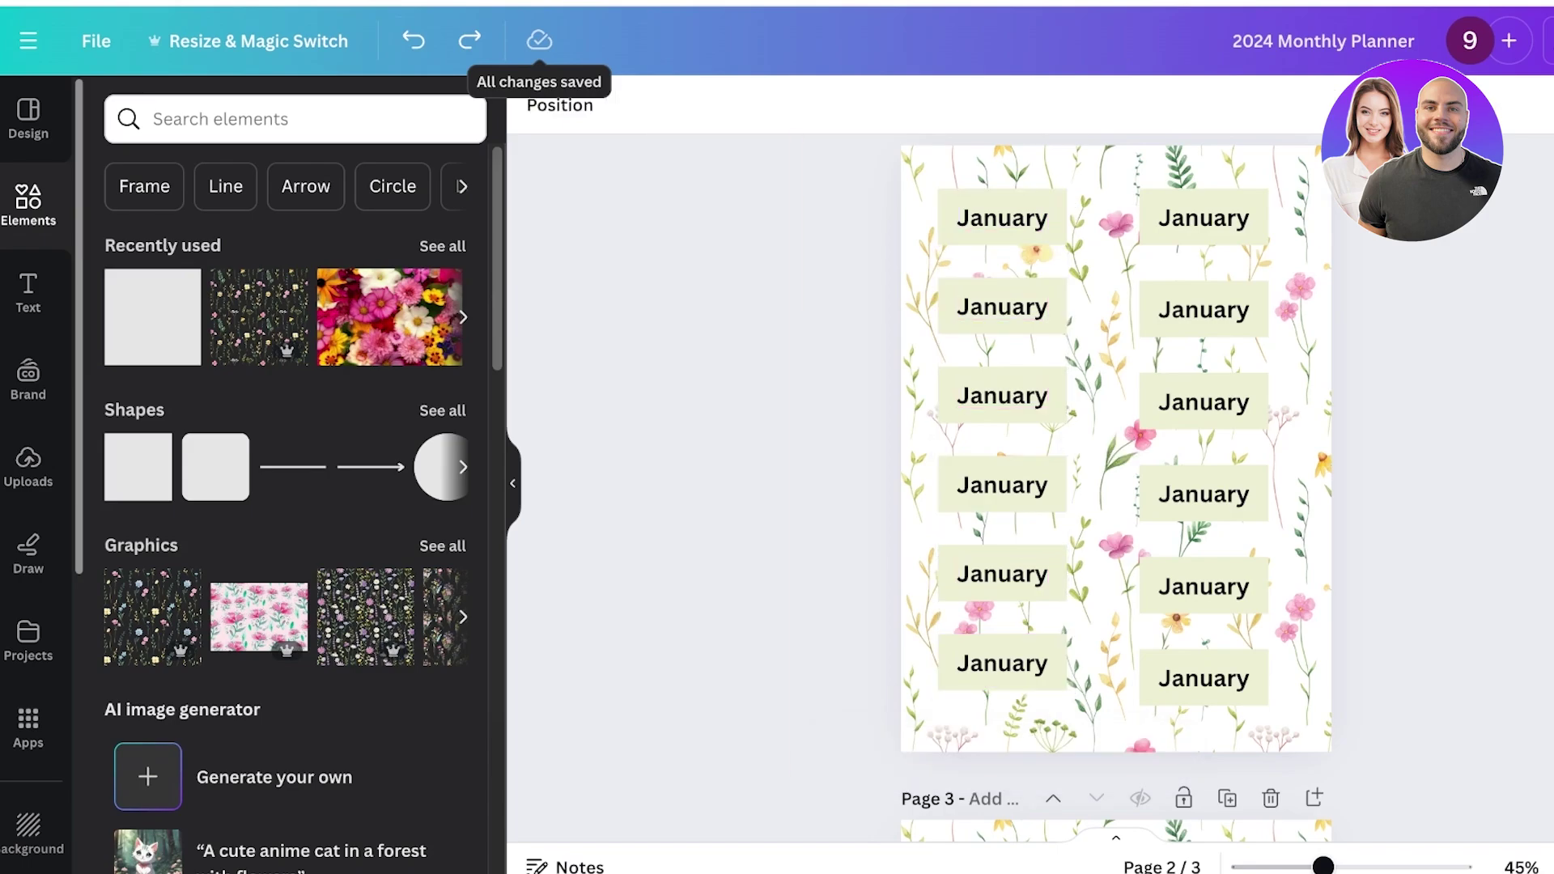
- Rename the second to fifth labels in the left column as "Feb", "March", "April" and "May"
{"action": "scroll", "coordinate": [1204, 241], "scroll_direction": "up", "scroll_amount": 5}
{"action": "scroll", "coordinate": [1204, 241], "scroll_direction": "down", "scroll_amount": 5}
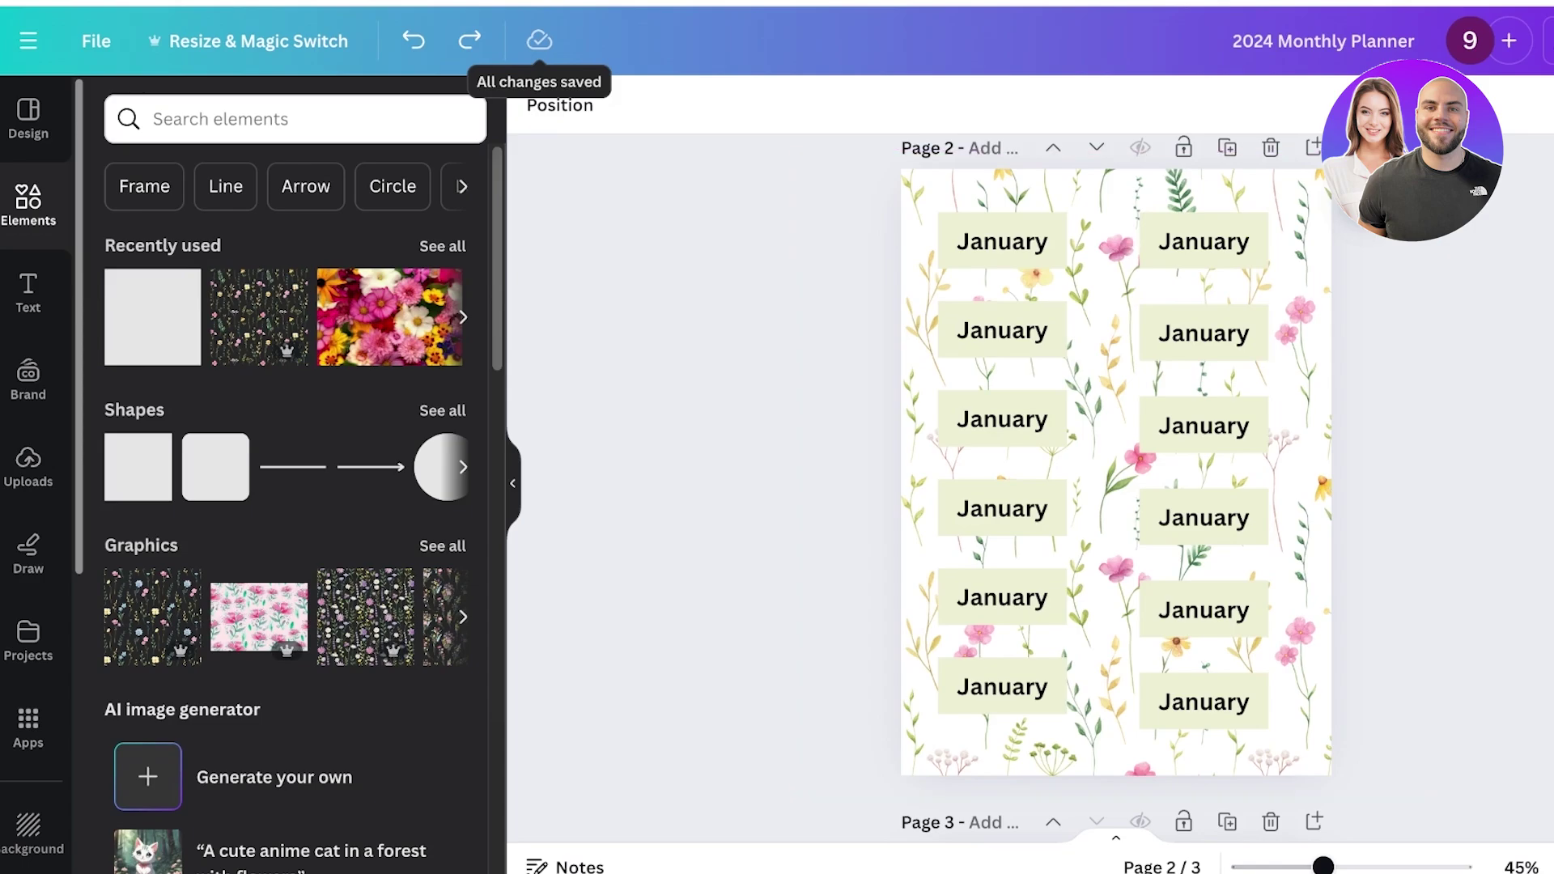
{"action": "double_click", "coordinate": [1002, 330]}
{"action": "type", "text": "Fe"}
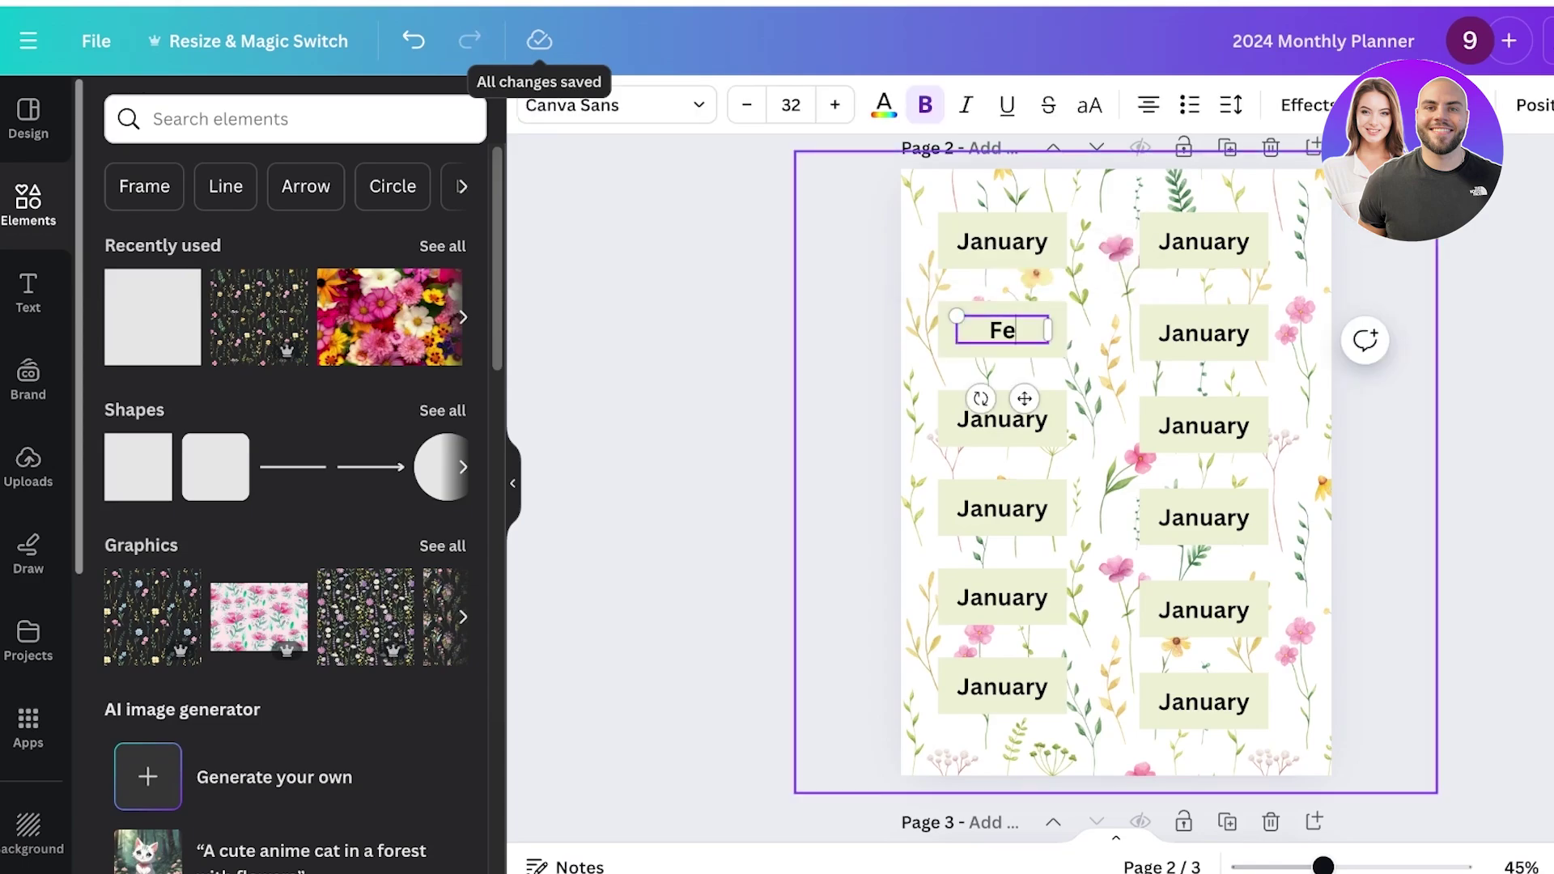
{"action": "double_click", "coordinate": [1002, 419]}
{"action": "type", "text": "March"}
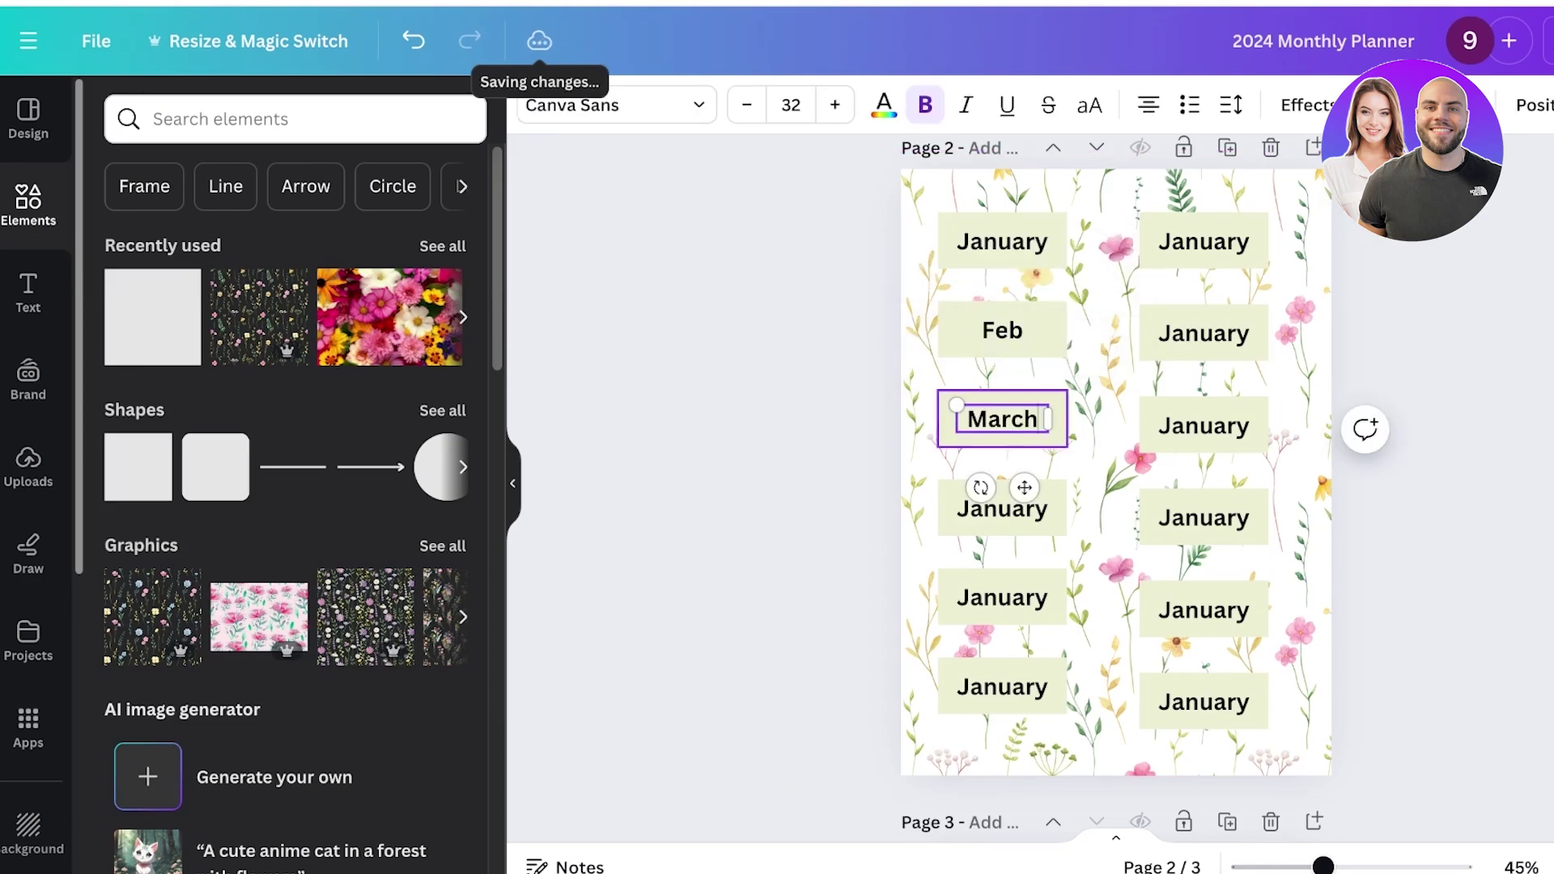
{"action": "double_click", "coordinate": [1002, 508]}
{"action": "type", "text": "Aprik"}
{"action": "double_click", "coordinate": [1002, 597]}
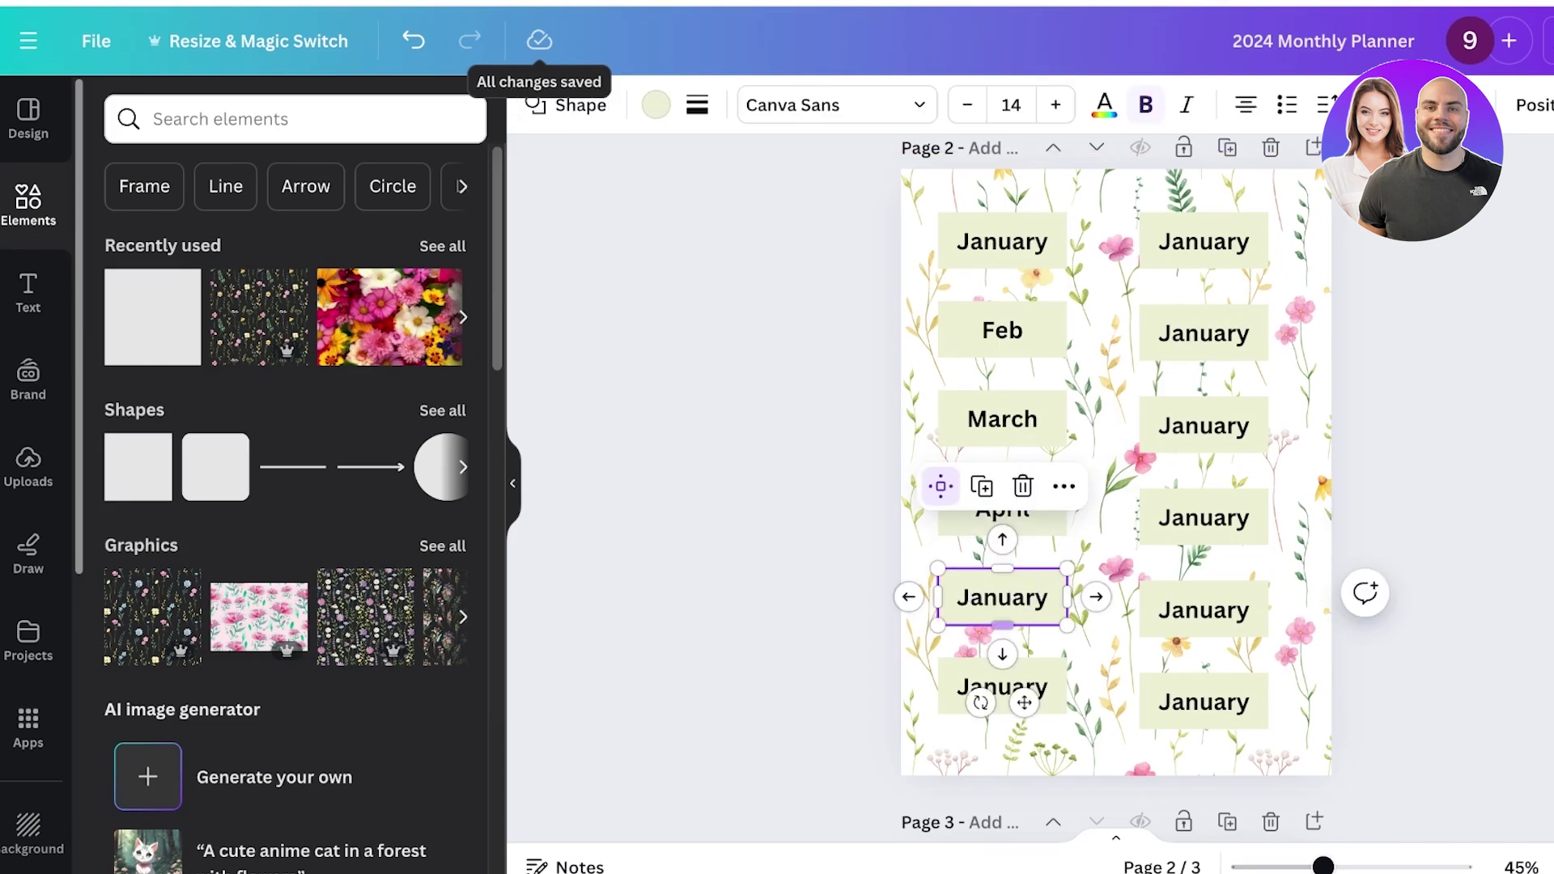
{"action": "type", "text": "May"}
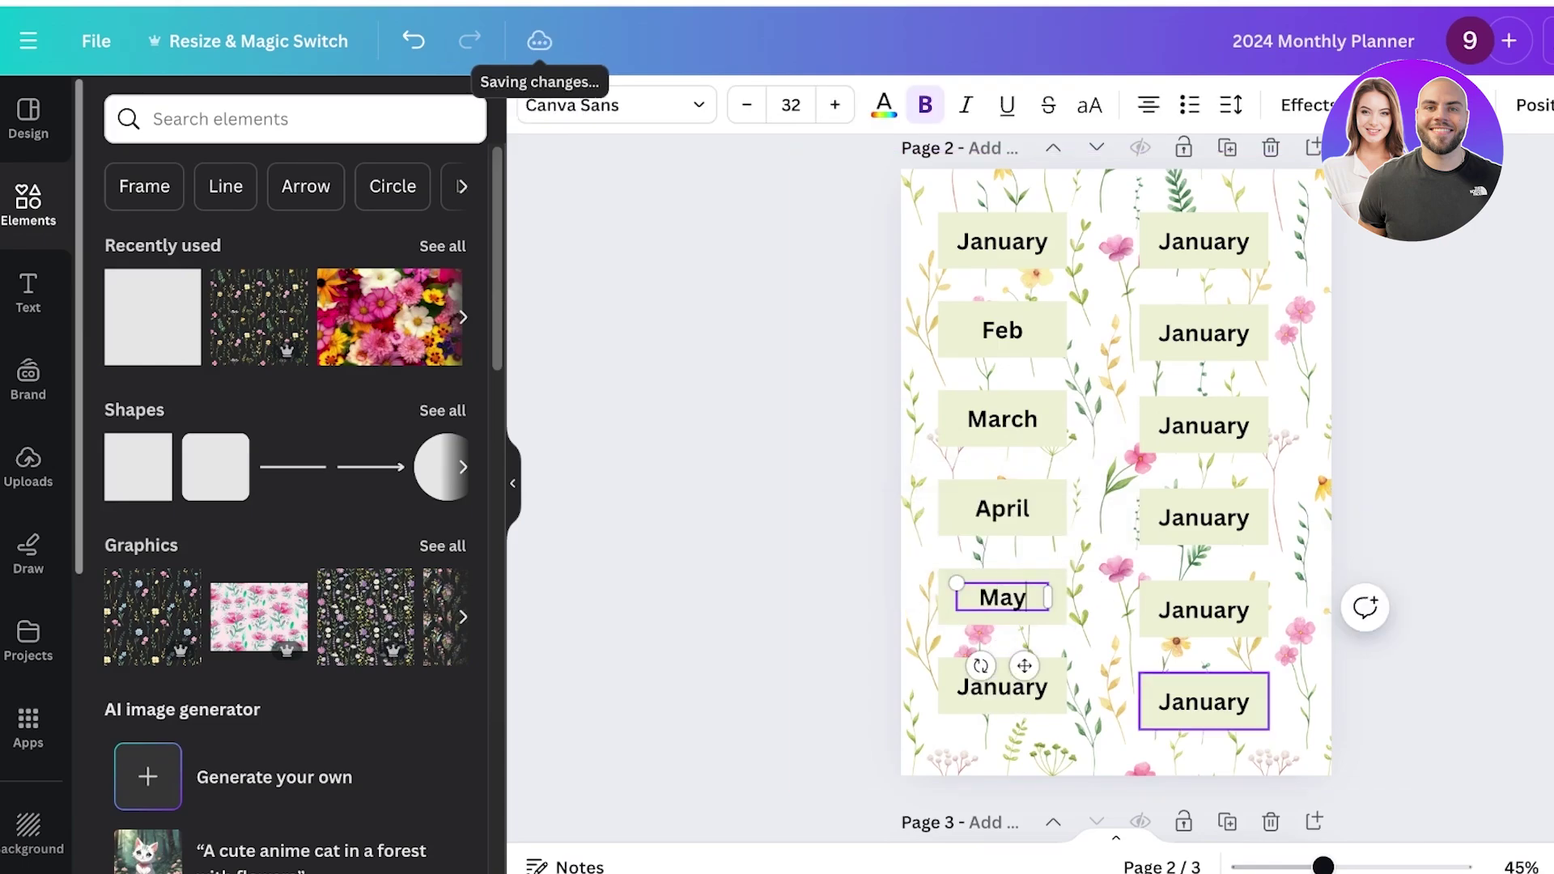
- Try a light green square on the floral page 3 and delete it
{"action": "scroll", "coordinate": [1117, 485], "scroll_direction": "down", "scroll_amount": 3}
{"action": "scroll", "coordinate": [1117, 485], "scroll_direction": "up", "scroll_amount": 4}
{"action": "scroll", "coordinate": [1117, 485], "scroll_direction": "down", "scroll_amount": 10}
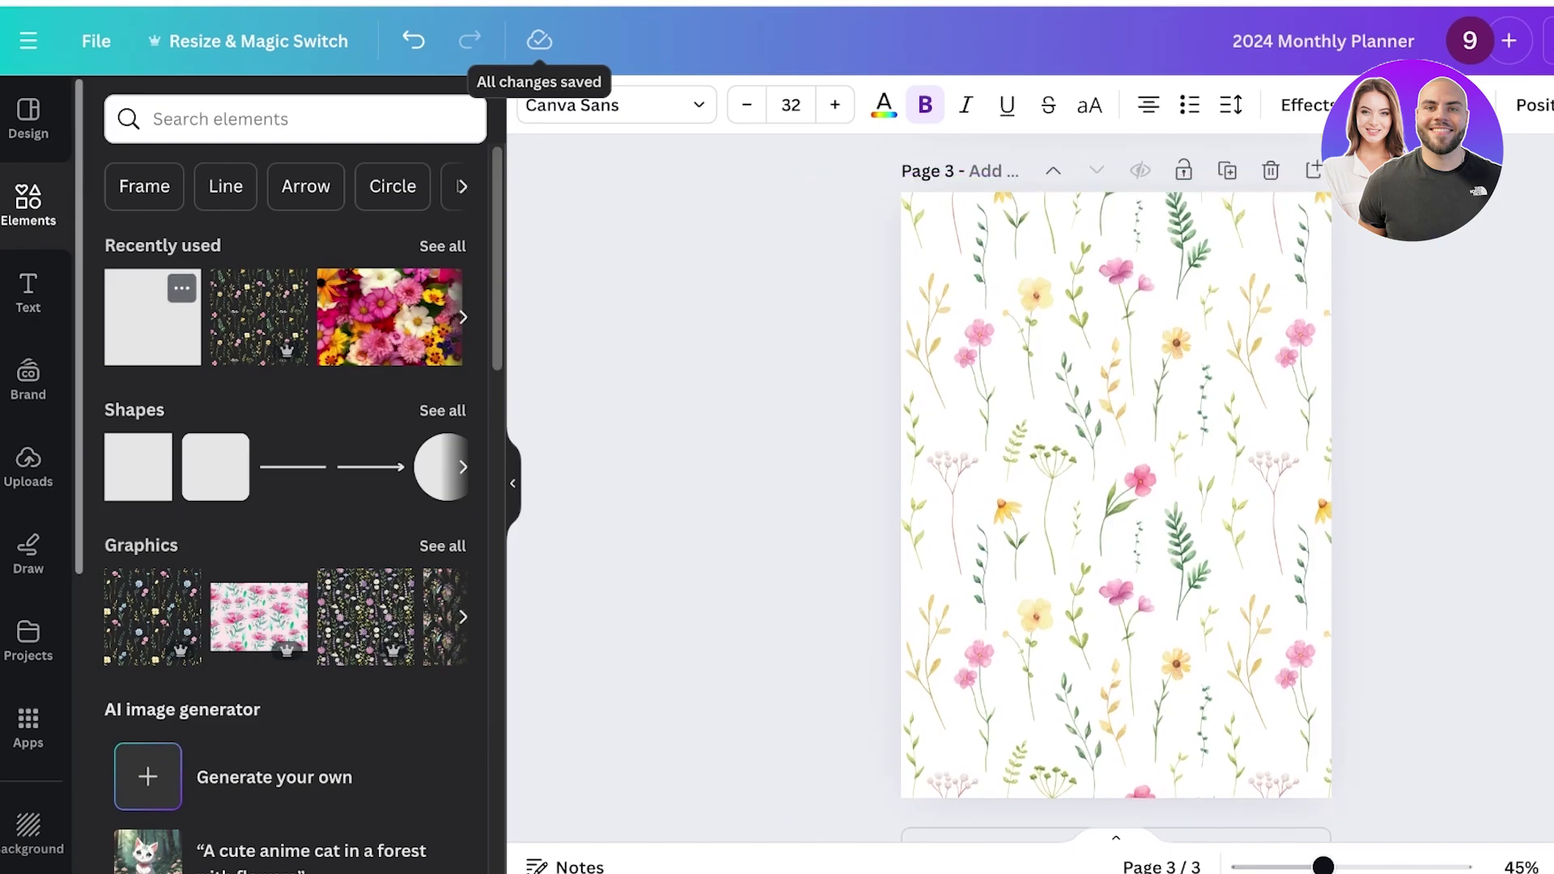
{"action": "key", "text": "r"}
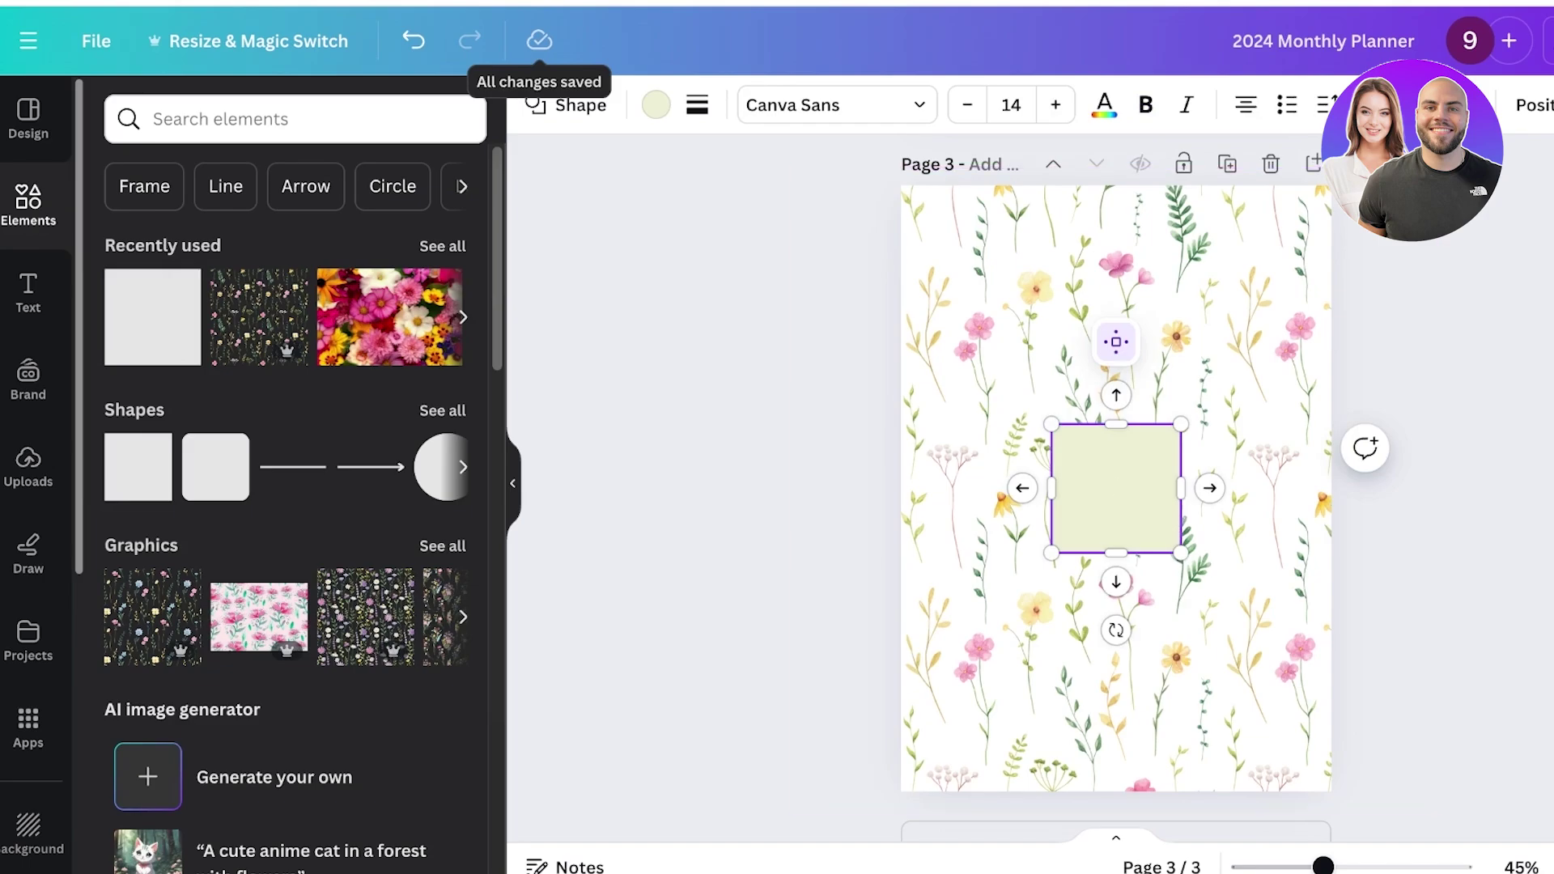
{"action": "key", "text": "Delete"}
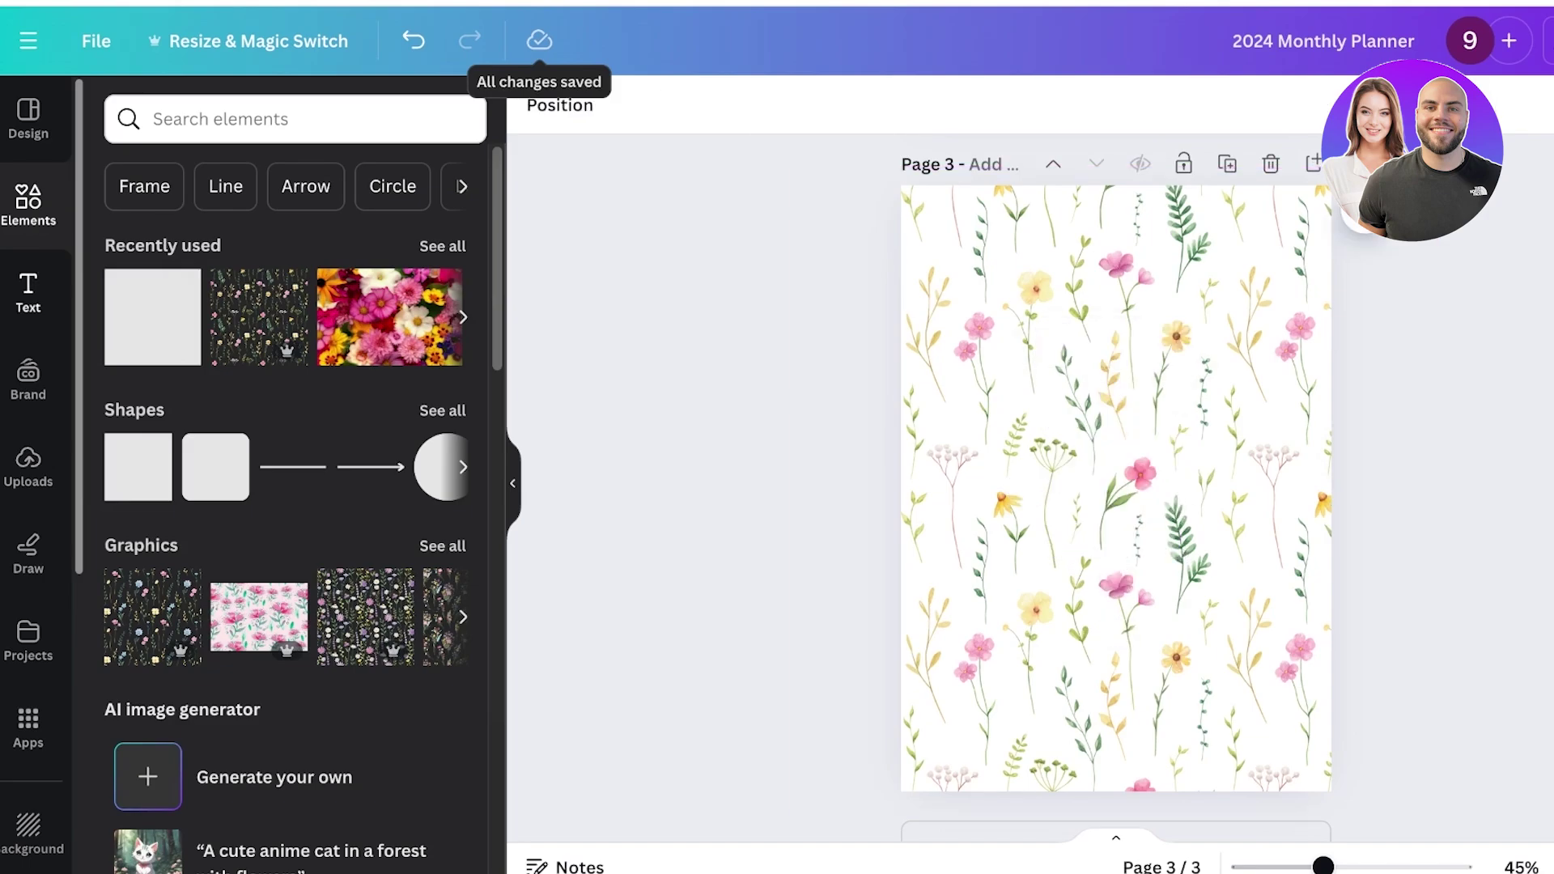
- Search the elements for "calender", try the red-and-white twelve-month calendar photo on page 3, and delete it
{"action": "left_click", "coordinate": [220, 119]}
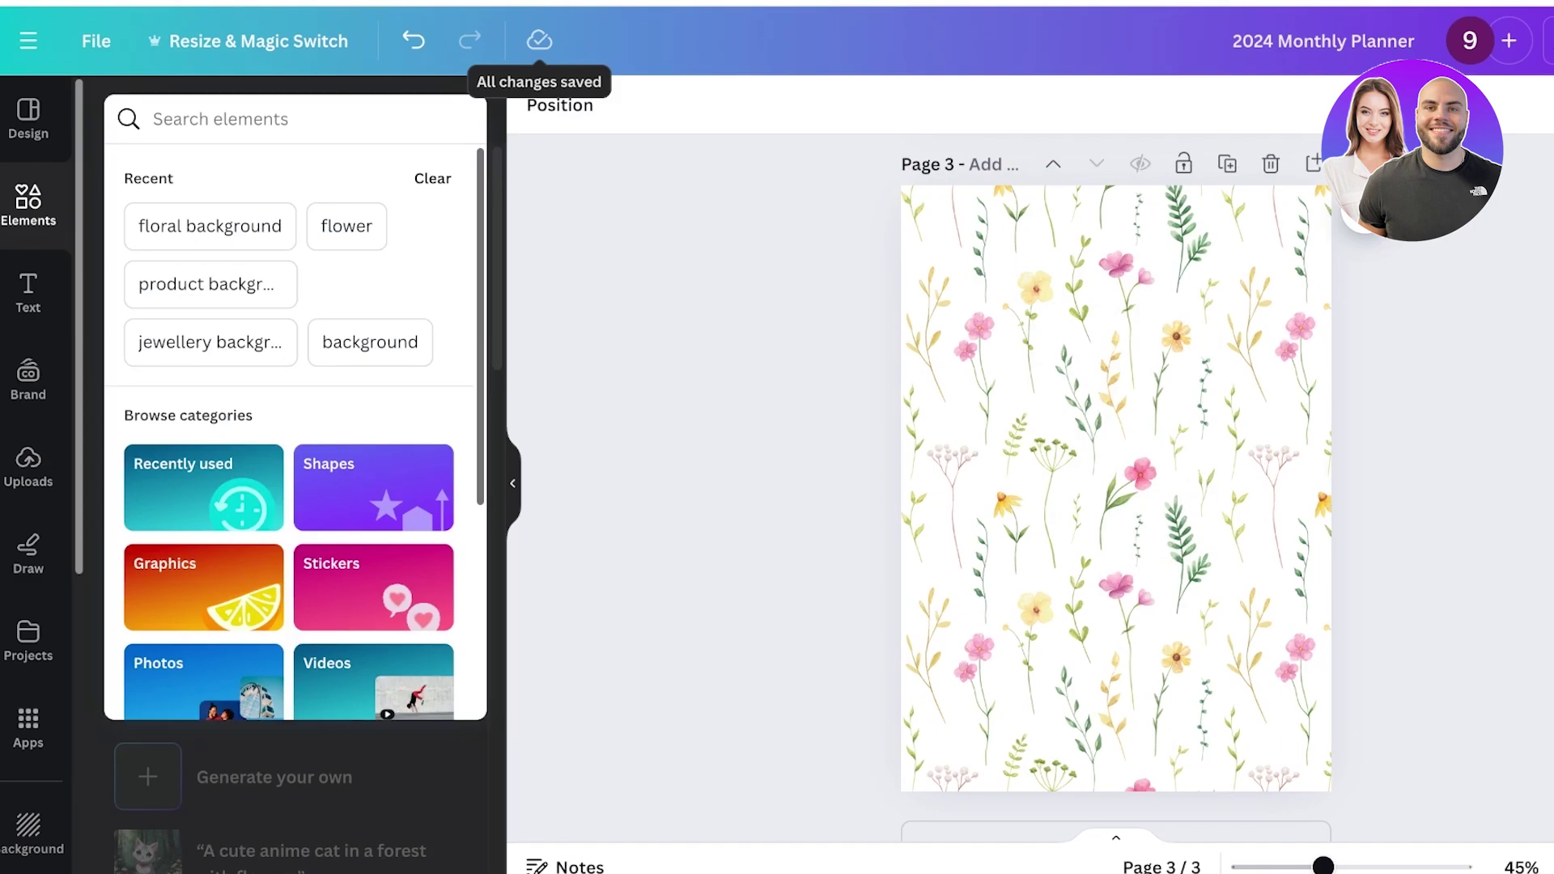
{"action": "type", "text": "calender"}
{"action": "key", "text": "Return"}
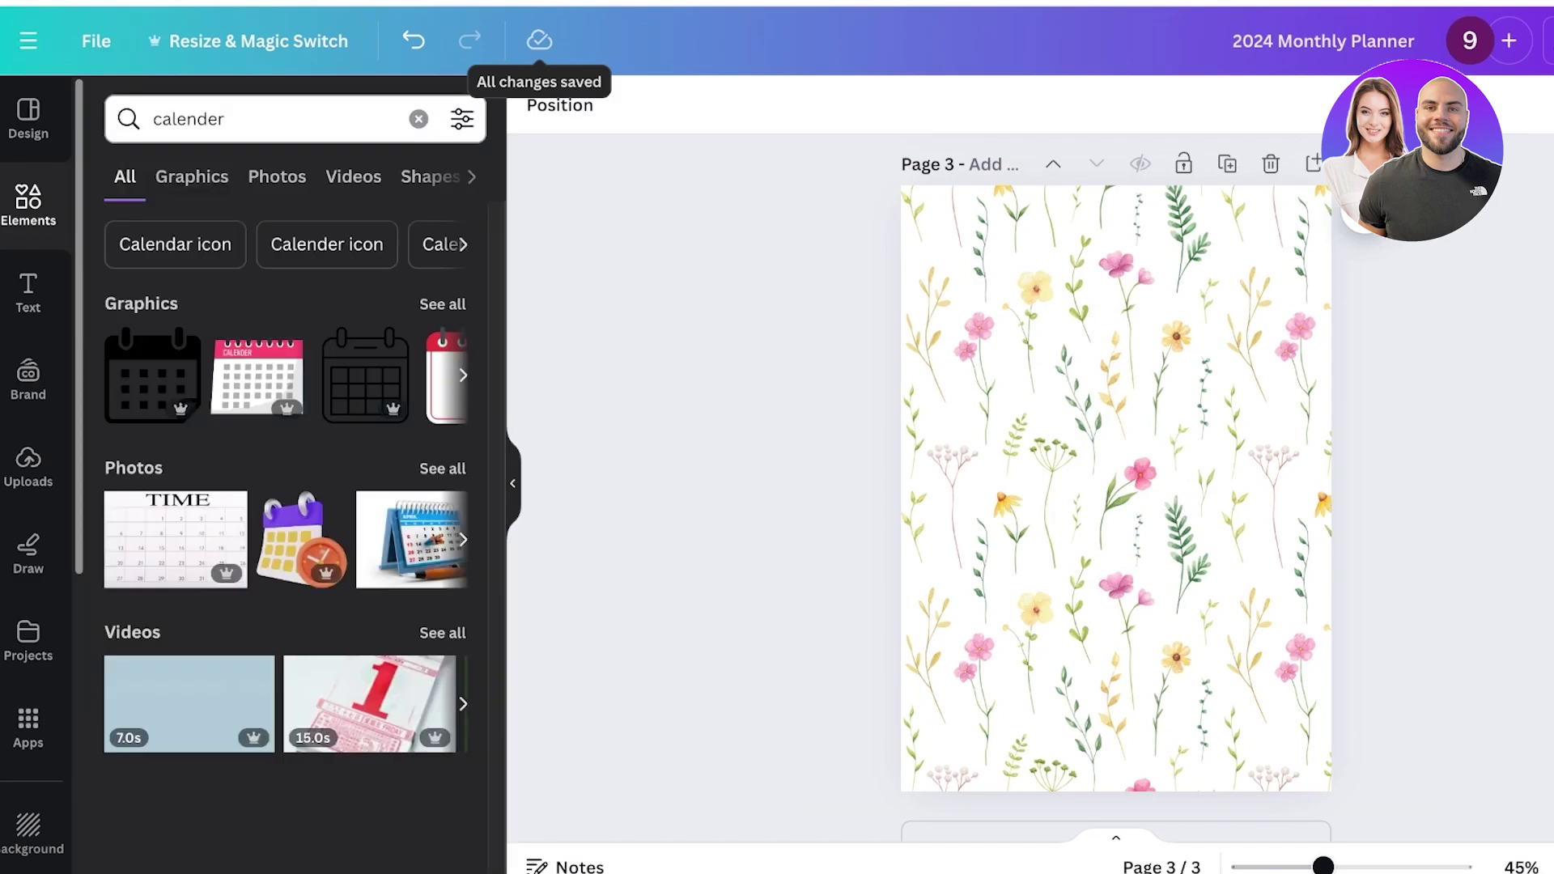
{"action": "left_click", "coordinate": [276, 177]}
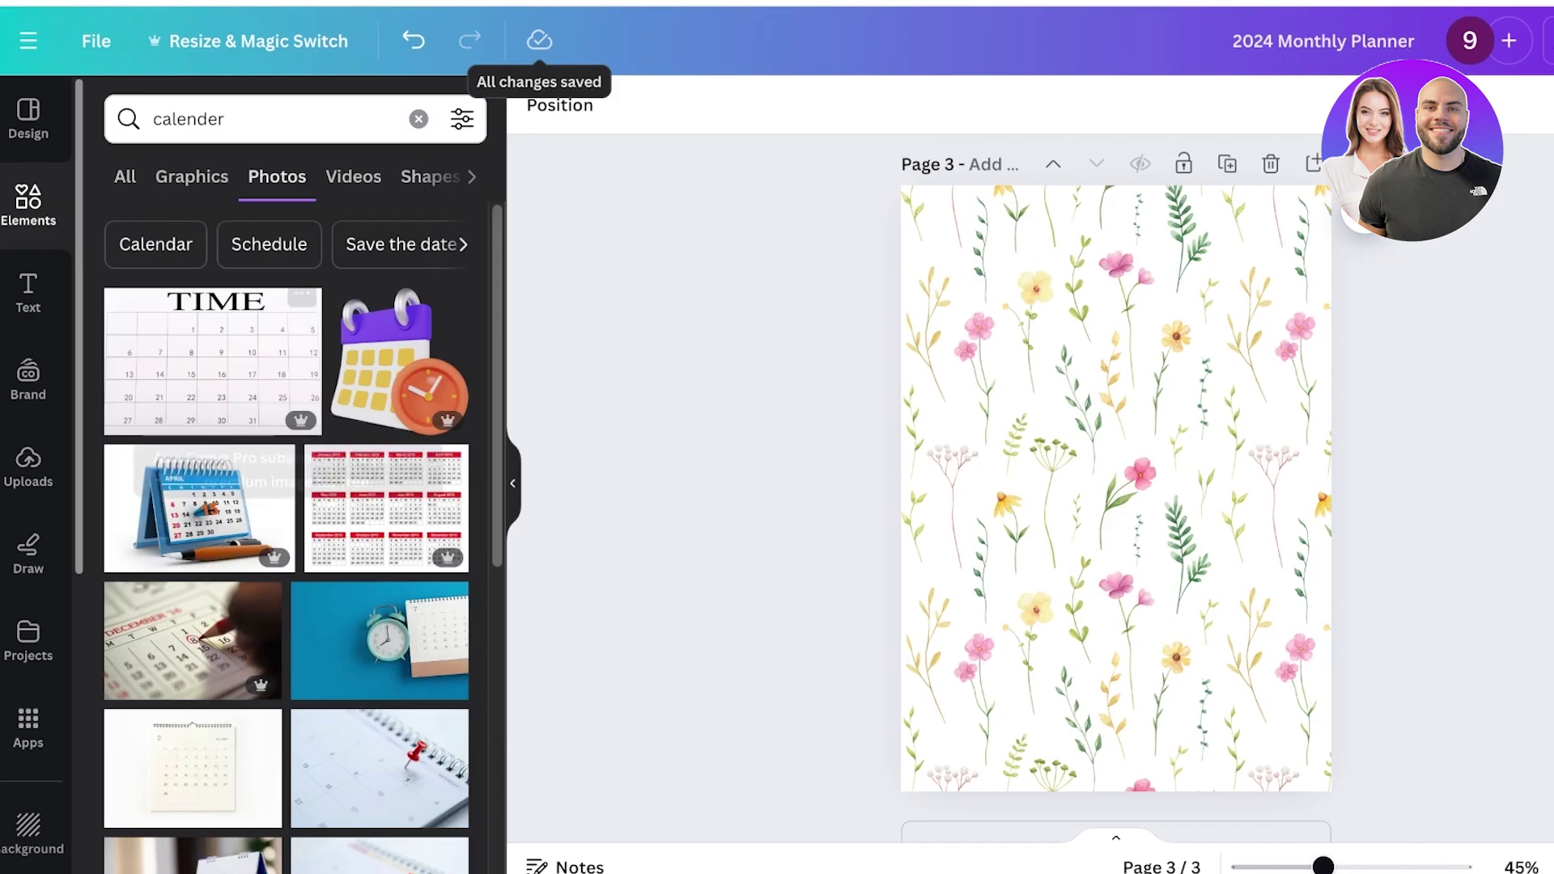
{"action": "left_click", "coordinate": [386, 508]}
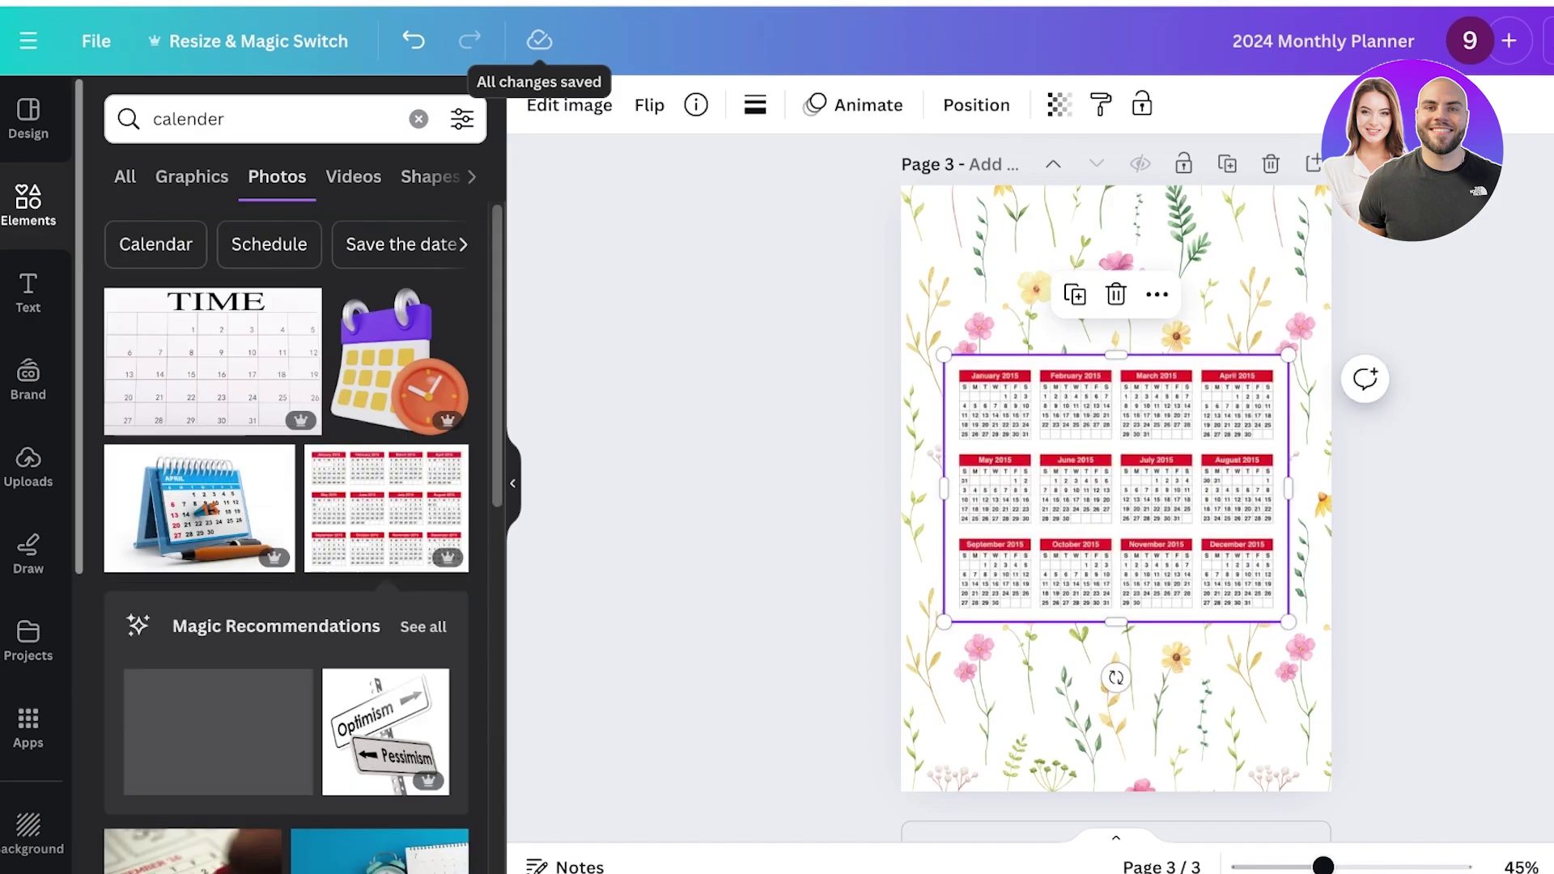
{"action": "scroll", "coordinate": [1116, 453], "scroll_direction": "up", "scroll_amount": 2}
{"action": "scroll", "coordinate": [1116, 454], "scroll_direction": "down", "scroll_amount": 3}
{"action": "key", "text": "Delete"}
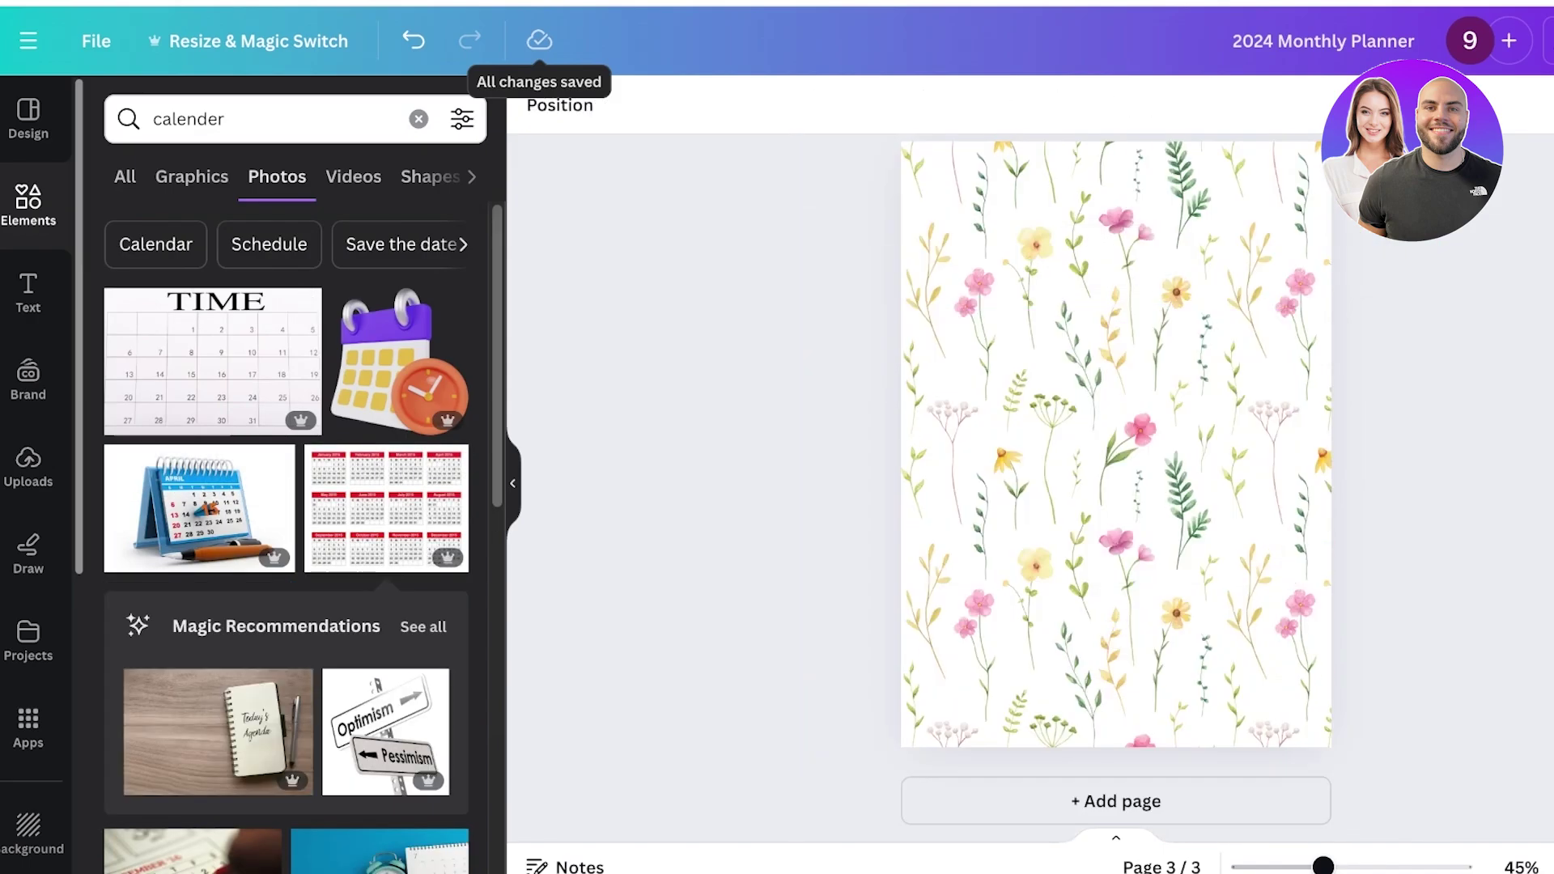
- Search the elements for "2025 calender"
{"action": "left_click", "coordinate": [418, 119]}
{"action": "type", "text": "2025 calender"}
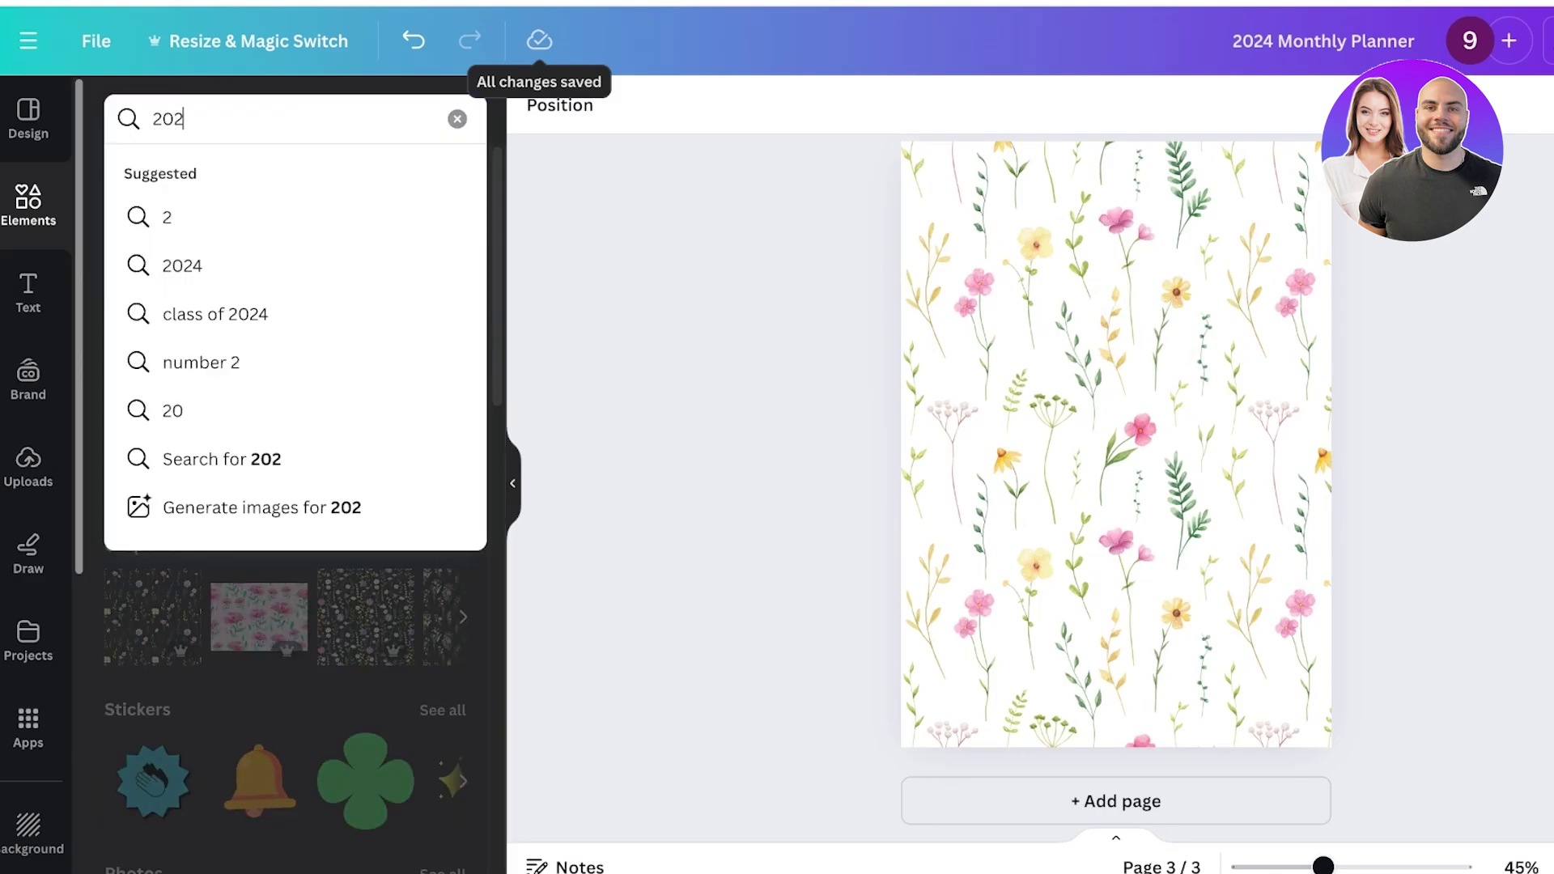
{"action": "key", "text": "Return"}
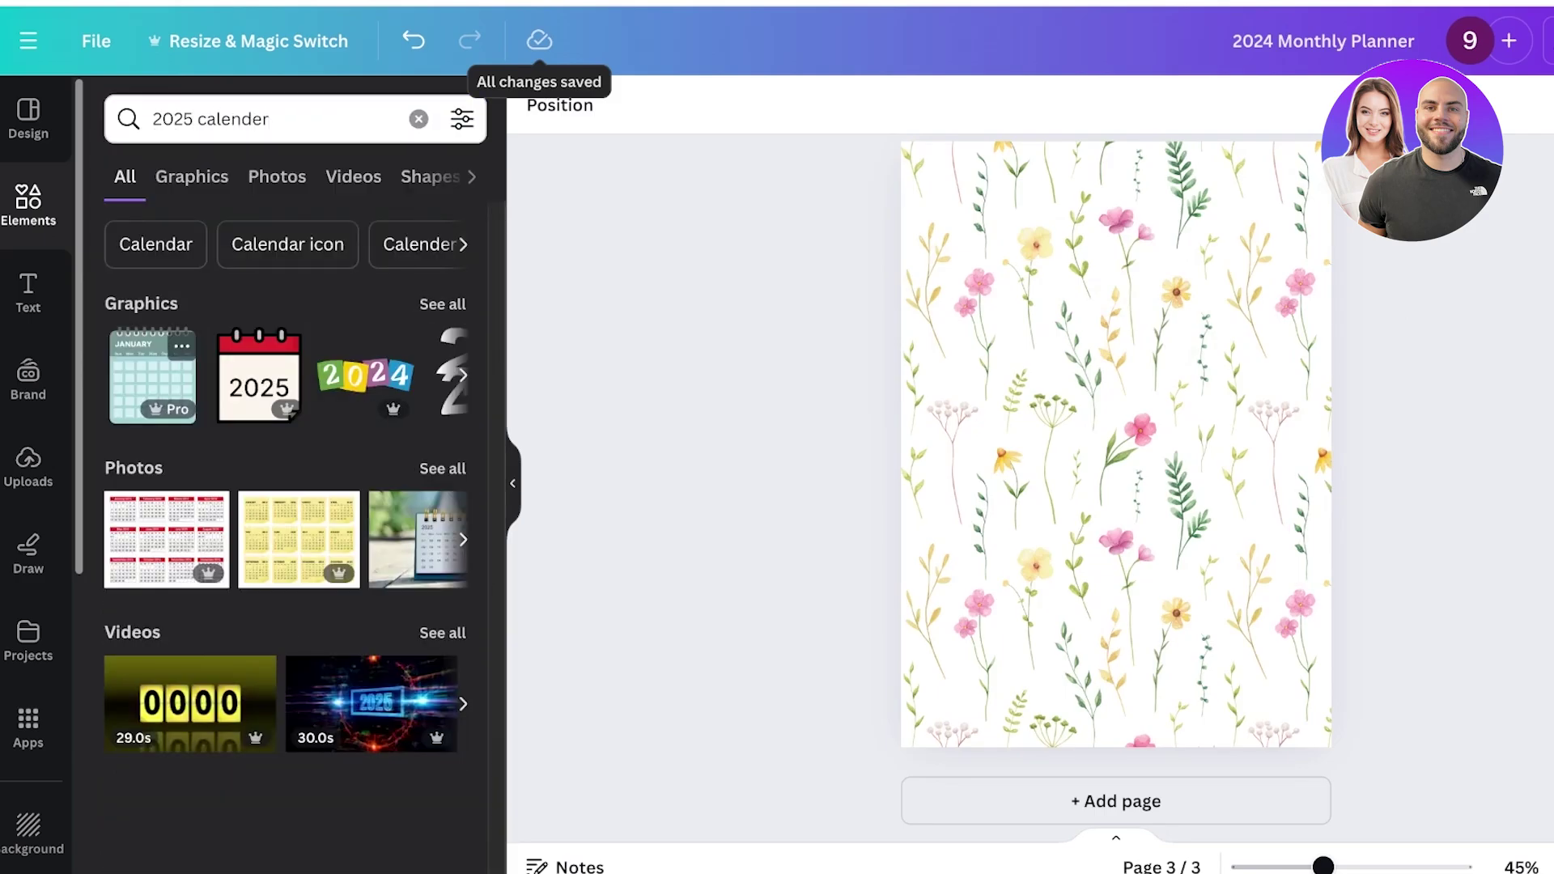
- Try the teal January calendar graphic enlarged on page 3, then the red-and-white twelve-month calendar photo over it, and delete the photo
{"action": "left_click", "coordinate": [152, 375]}
{"action": "left_click_drag", "start_coordinate": [1116, 444], "coordinate": [1296, 648]}
{"action": "left_click_drag", "start_coordinate": [1120, 453], "coordinate": [1112, 417]}
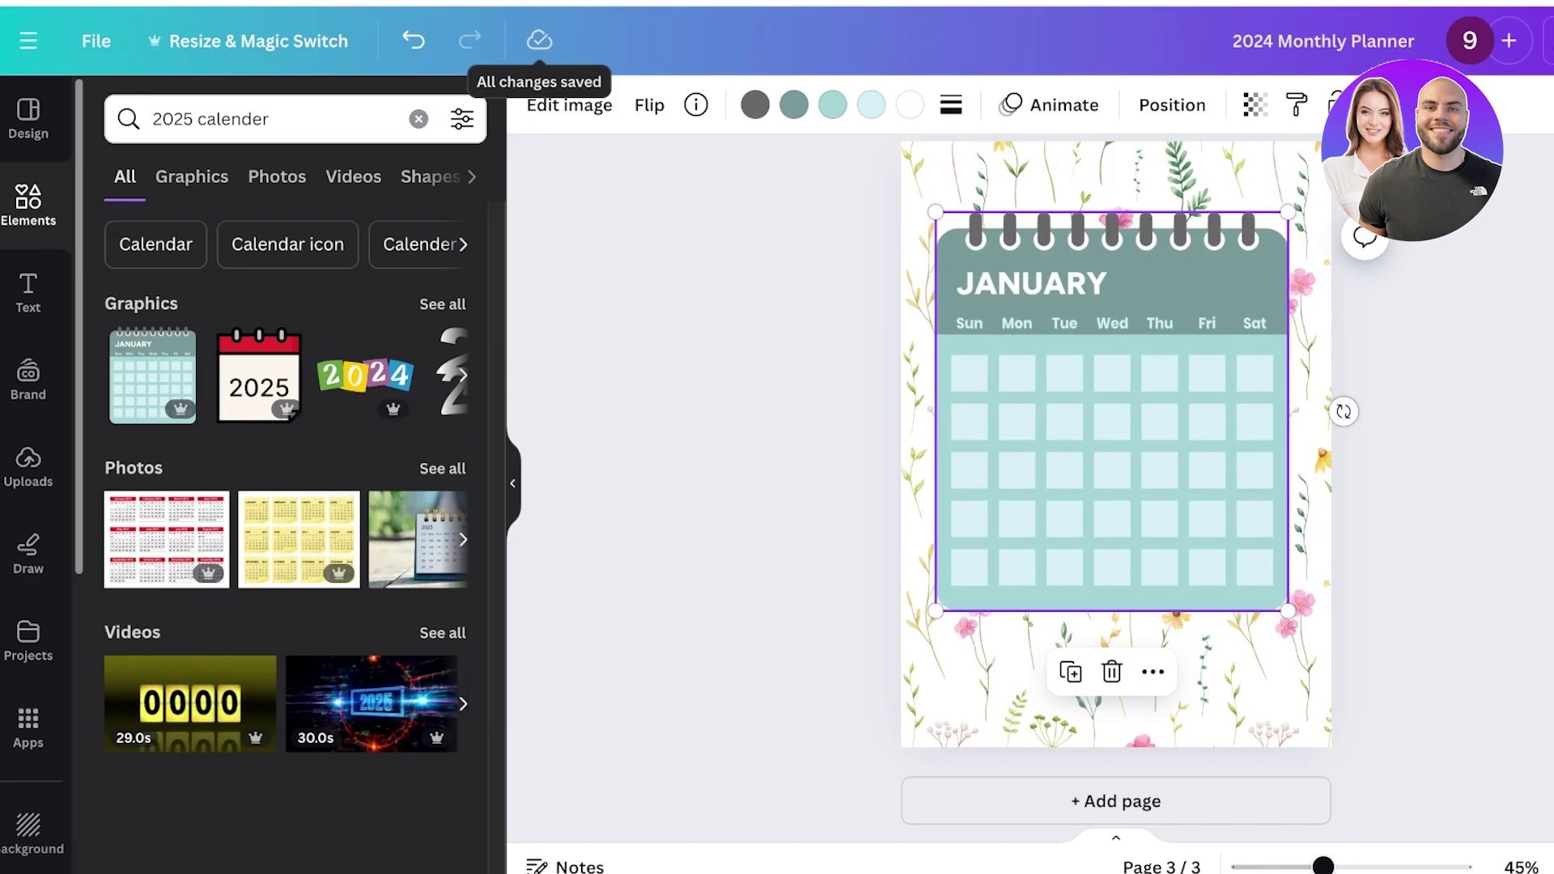
{"action": "left_click", "coordinate": [167, 539]}
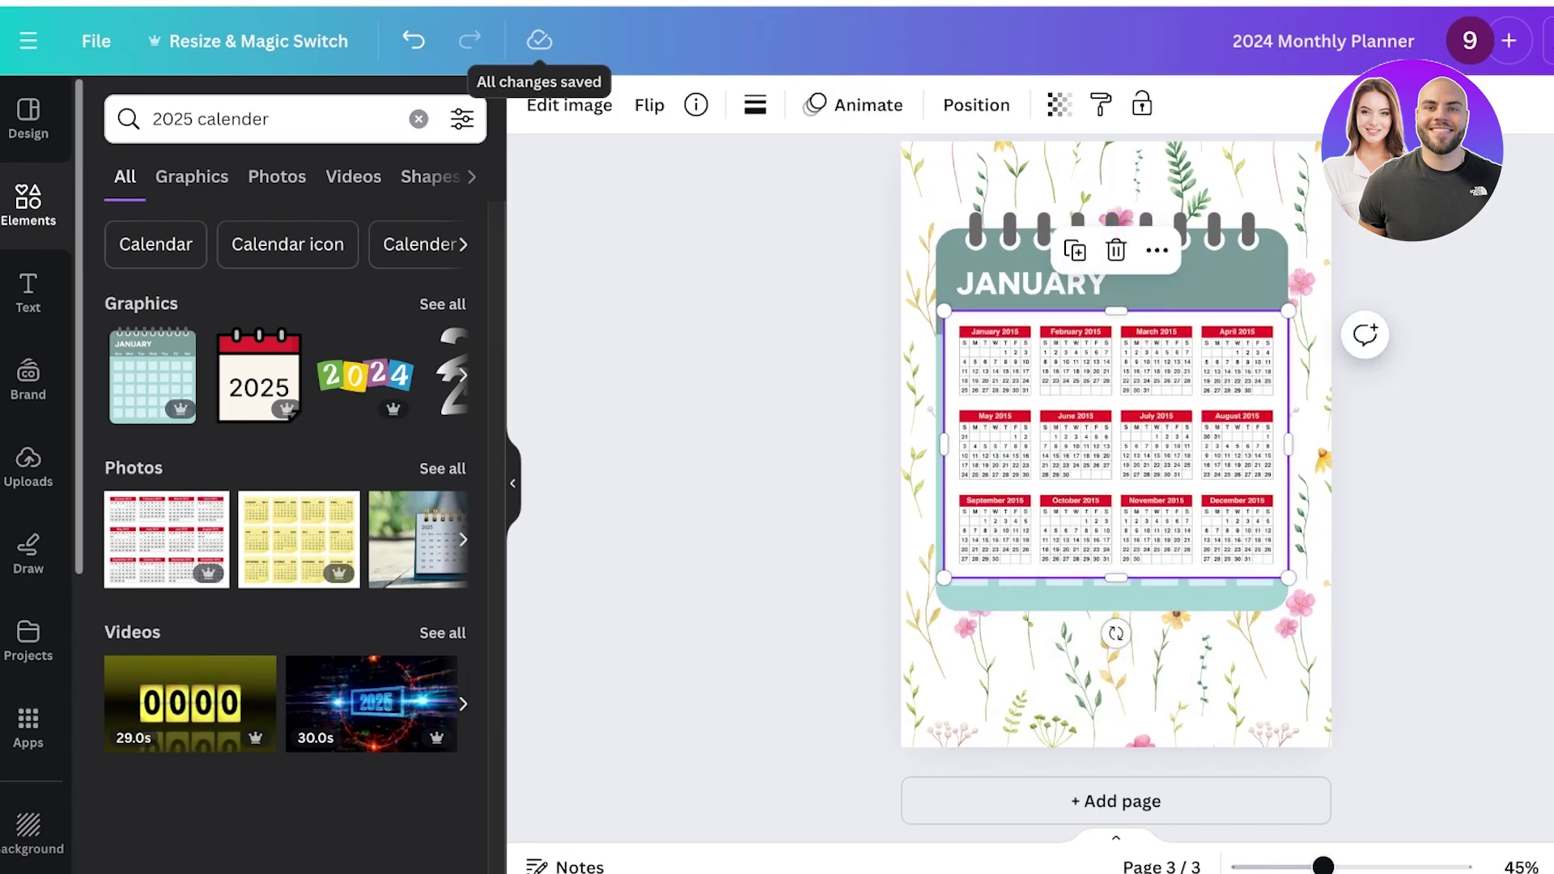
{"action": "key", "text": "Delete"}
{"action": "left_click_drag", "start_coordinate": [1116, 429], "coordinate": [1117, 427]}
- Try the yellow twelve-month calendar photo cropped to January on page 3, and delete it together with the teal calendar
{"action": "left_click", "coordinate": [299, 539]}
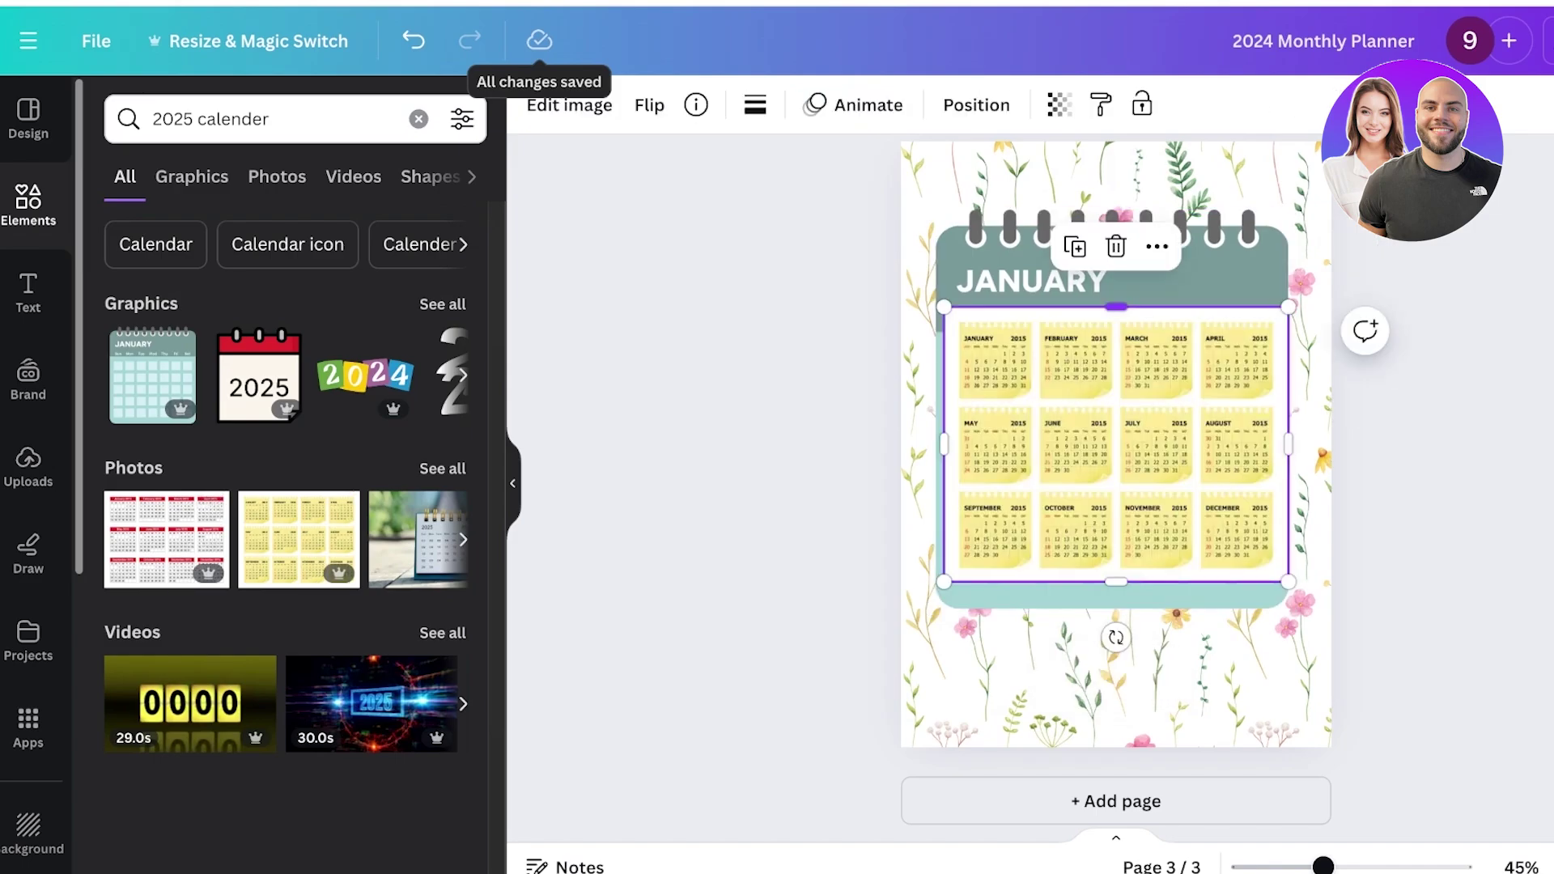
{"action": "left_click_drag", "start_coordinate": [1288, 443], "coordinate": [1039, 443]}
{"action": "left_click_drag", "start_coordinate": [992, 581], "coordinate": [991, 410]}
{"action": "left_click", "coordinate": [1089, 453]}
{"action": "key", "text": "Delete"}
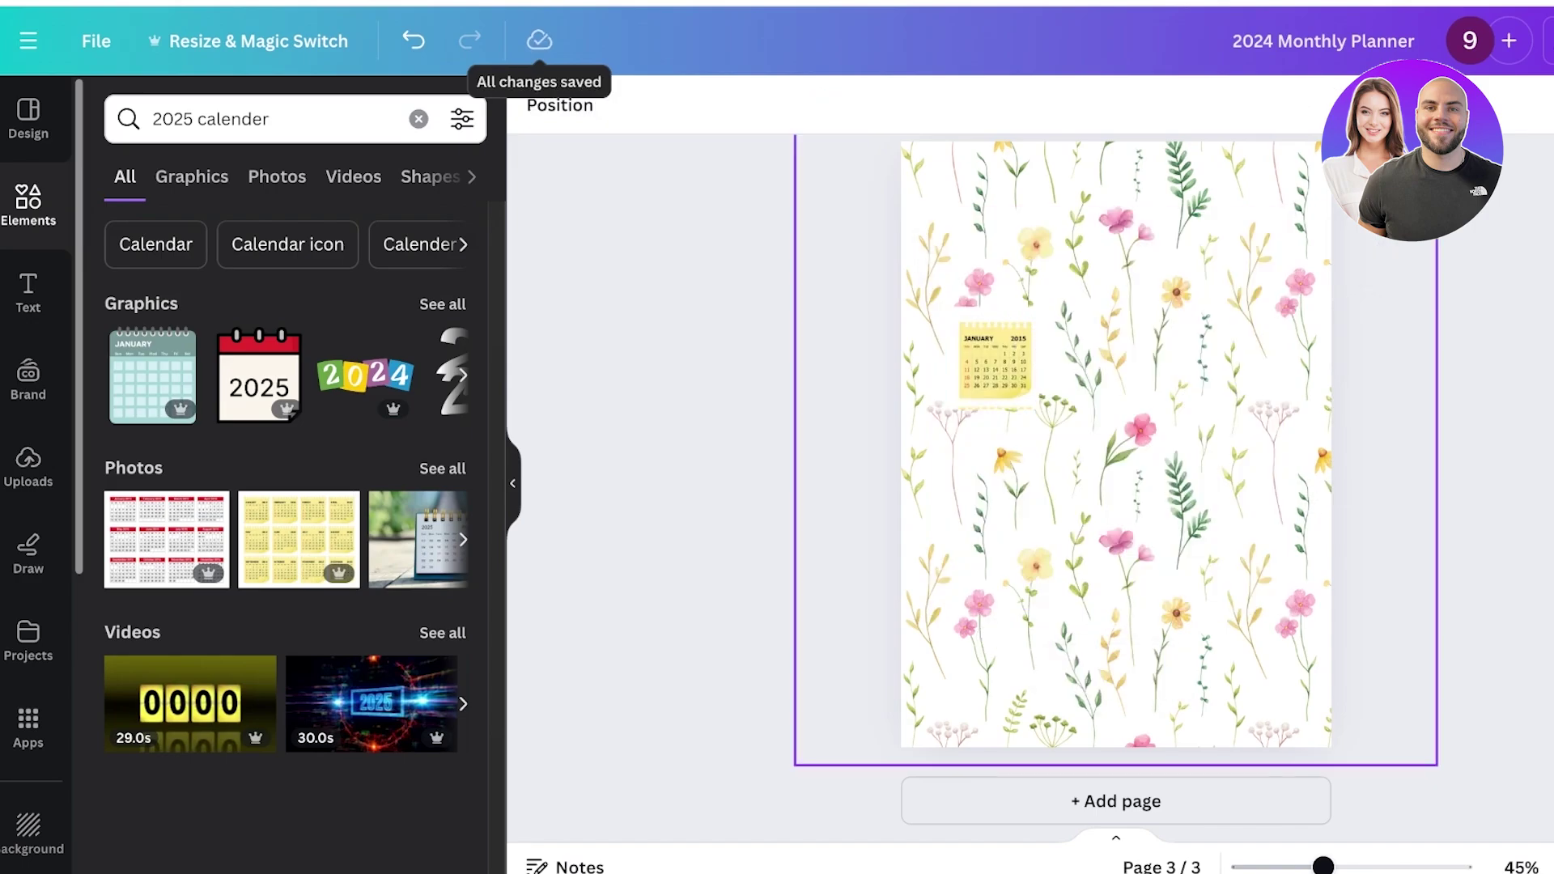
{"action": "left_click", "coordinate": [995, 359]}
{"action": "key", "text": "Delete"}
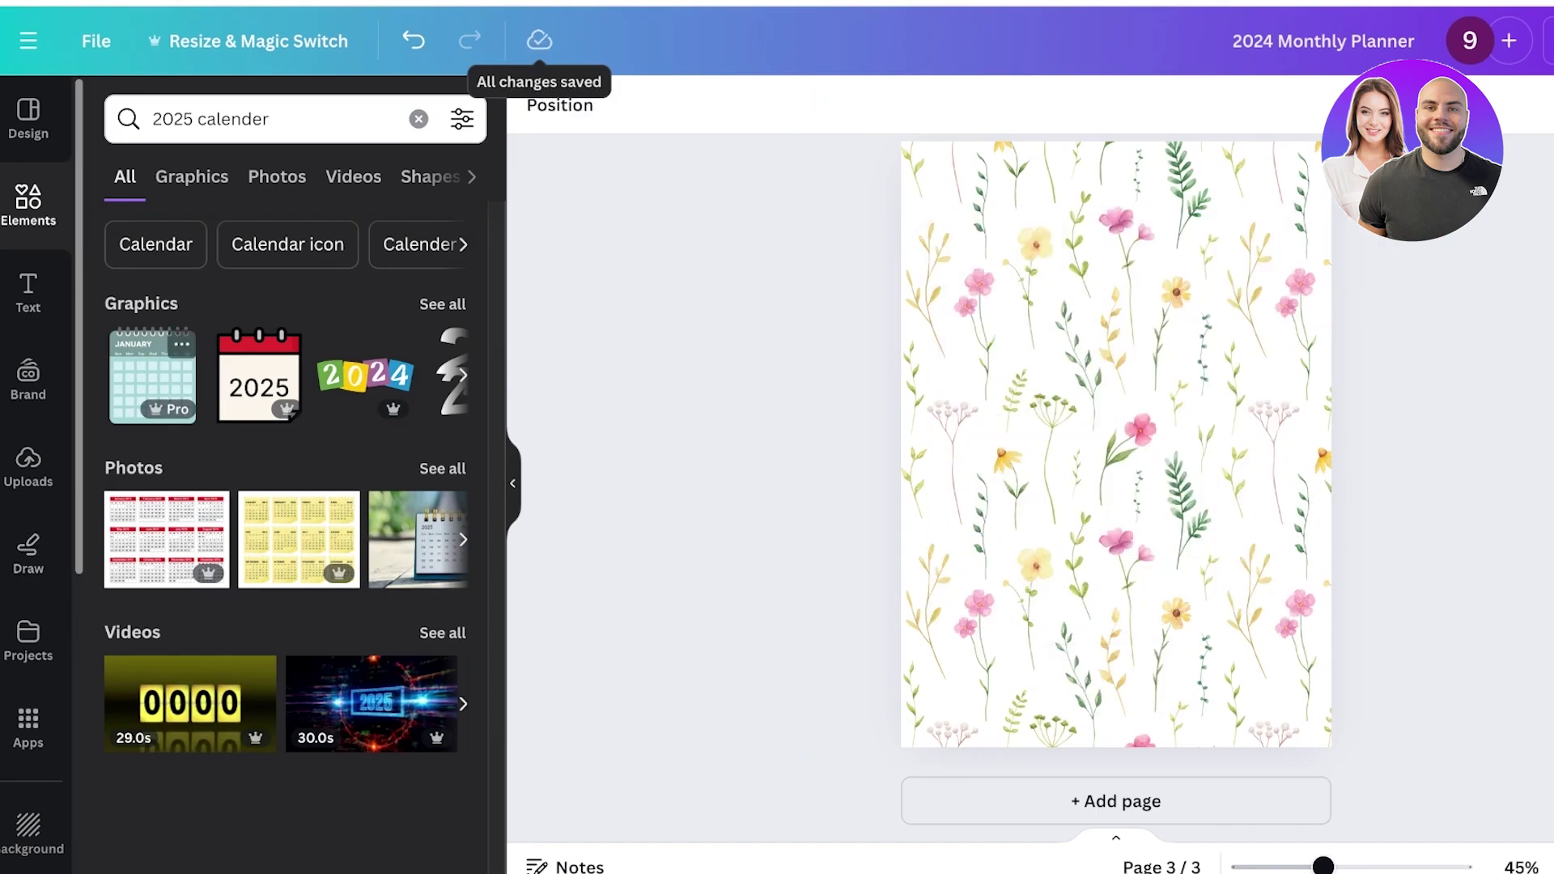
- Add the teal January calendar graphic to page 3, enlarge it and place it in the page's upper right area
{"action": "left_click", "coordinate": [152, 377]}
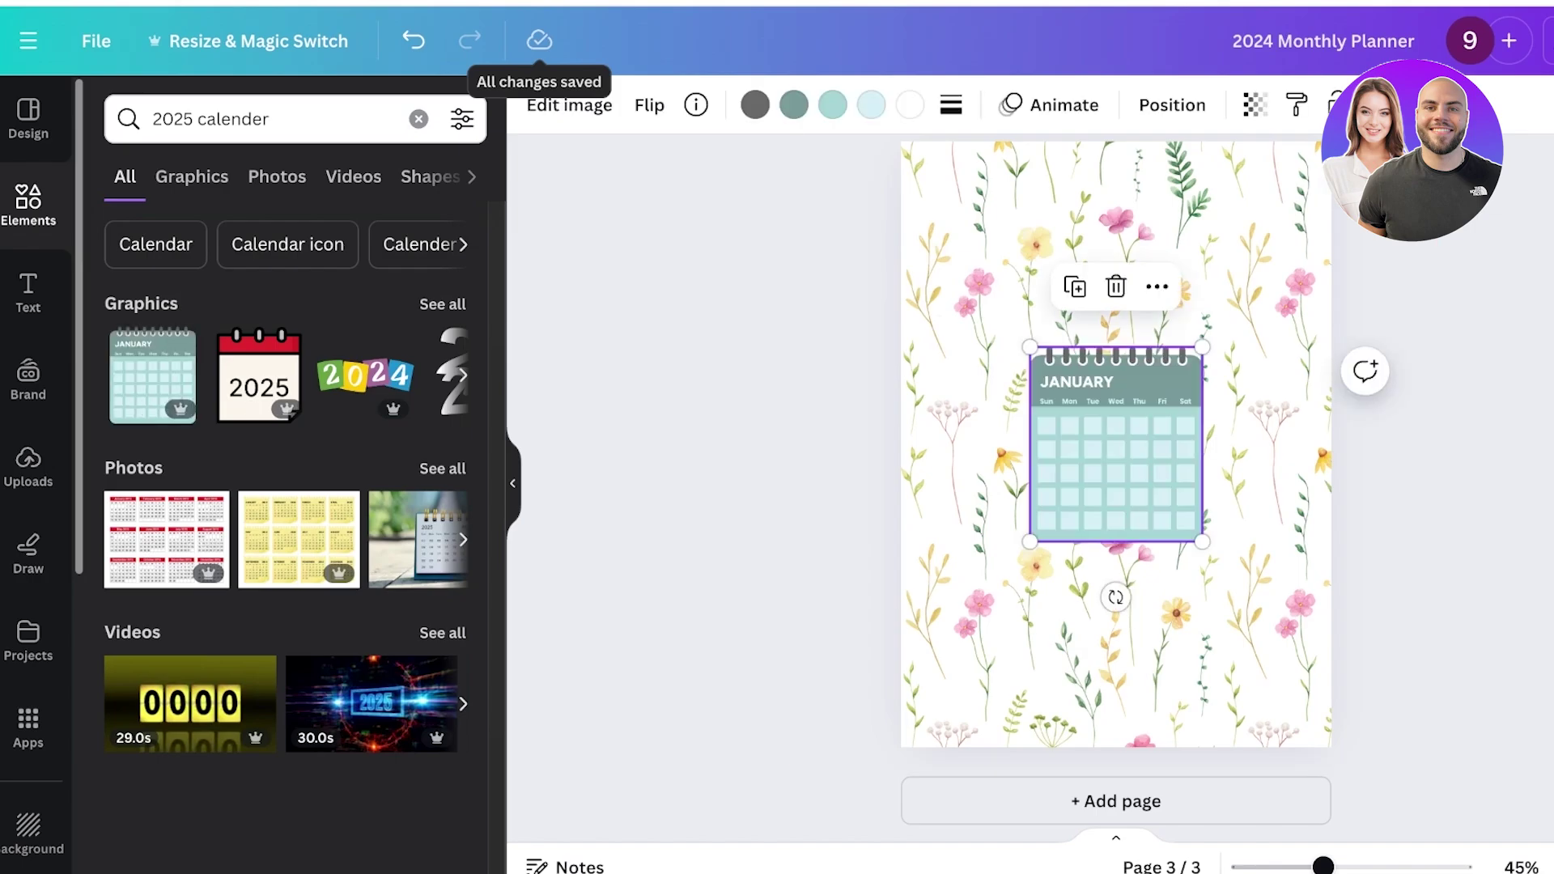
{"action": "left_click_drag", "start_coordinate": [1115, 453], "coordinate": [1218, 261]}
{"action": "left_click_drag", "start_coordinate": [1131, 350], "coordinate": [1017, 478]}
{"action": "mouse_move", "coordinate": [1161, 316]}
{"action": "left_mouse_down"}
{"action": "mouse_move", "coordinate": [1178, 303]}
{"action": "mouse_move", "coordinate": [1168, 316]}
{"action": "left_mouse_up"}
{"action": "left_click", "coordinate": [1416, 388]}
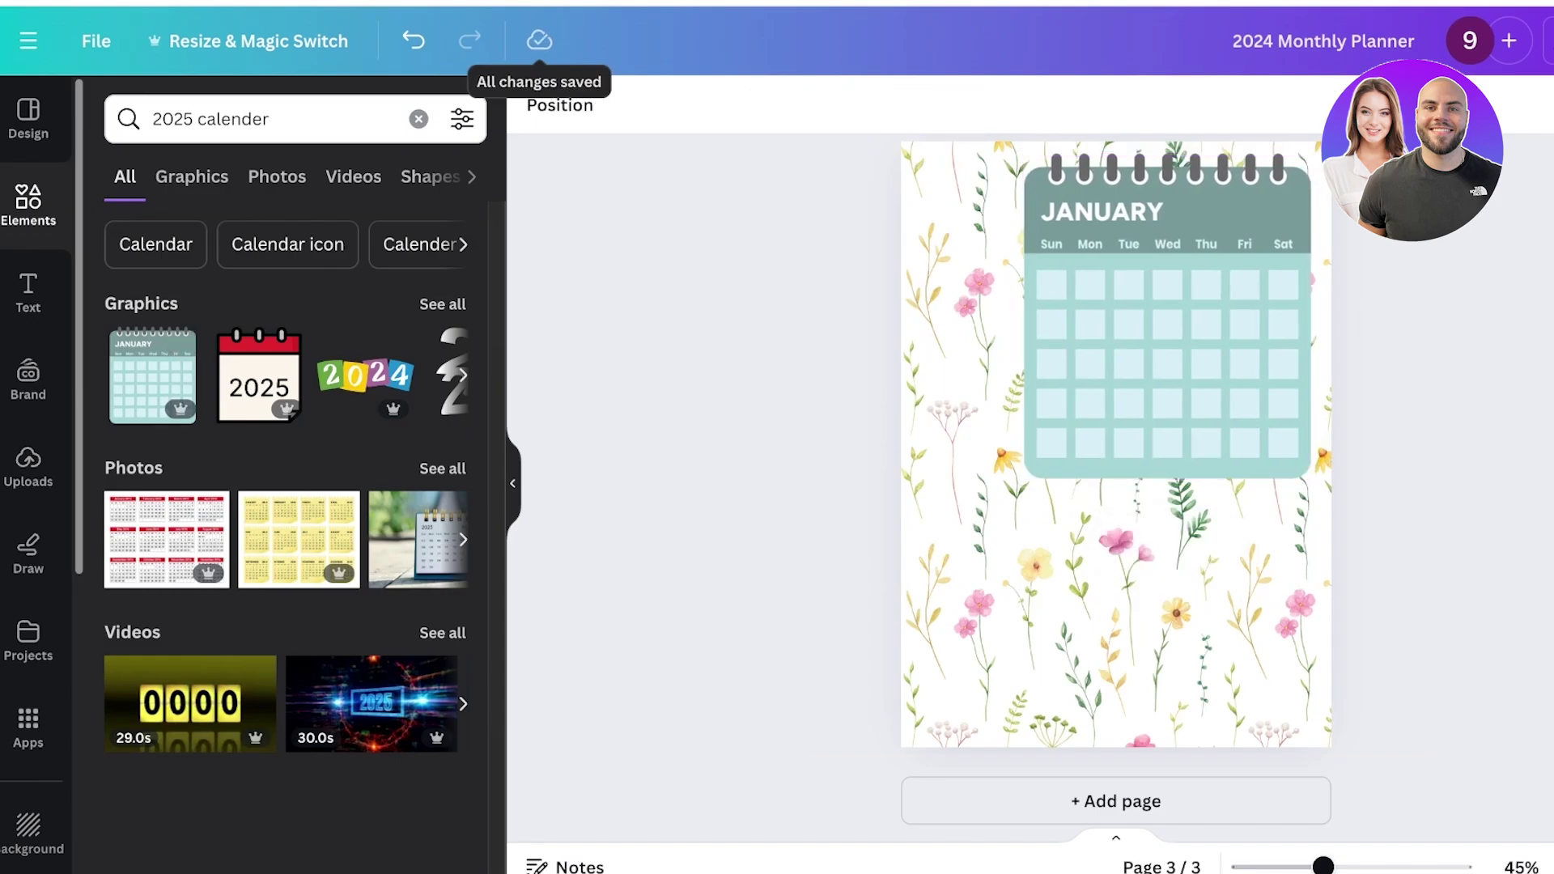
- Add the heading "Goals for the month" to page 3, shrink it to about 27.6 and place it below the calendar
{"action": "left_click", "coordinate": [419, 119]}
{"action": "left_click", "coordinate": [29, 293]}
{"action": "left_click", "coordinate": [286, 407]}
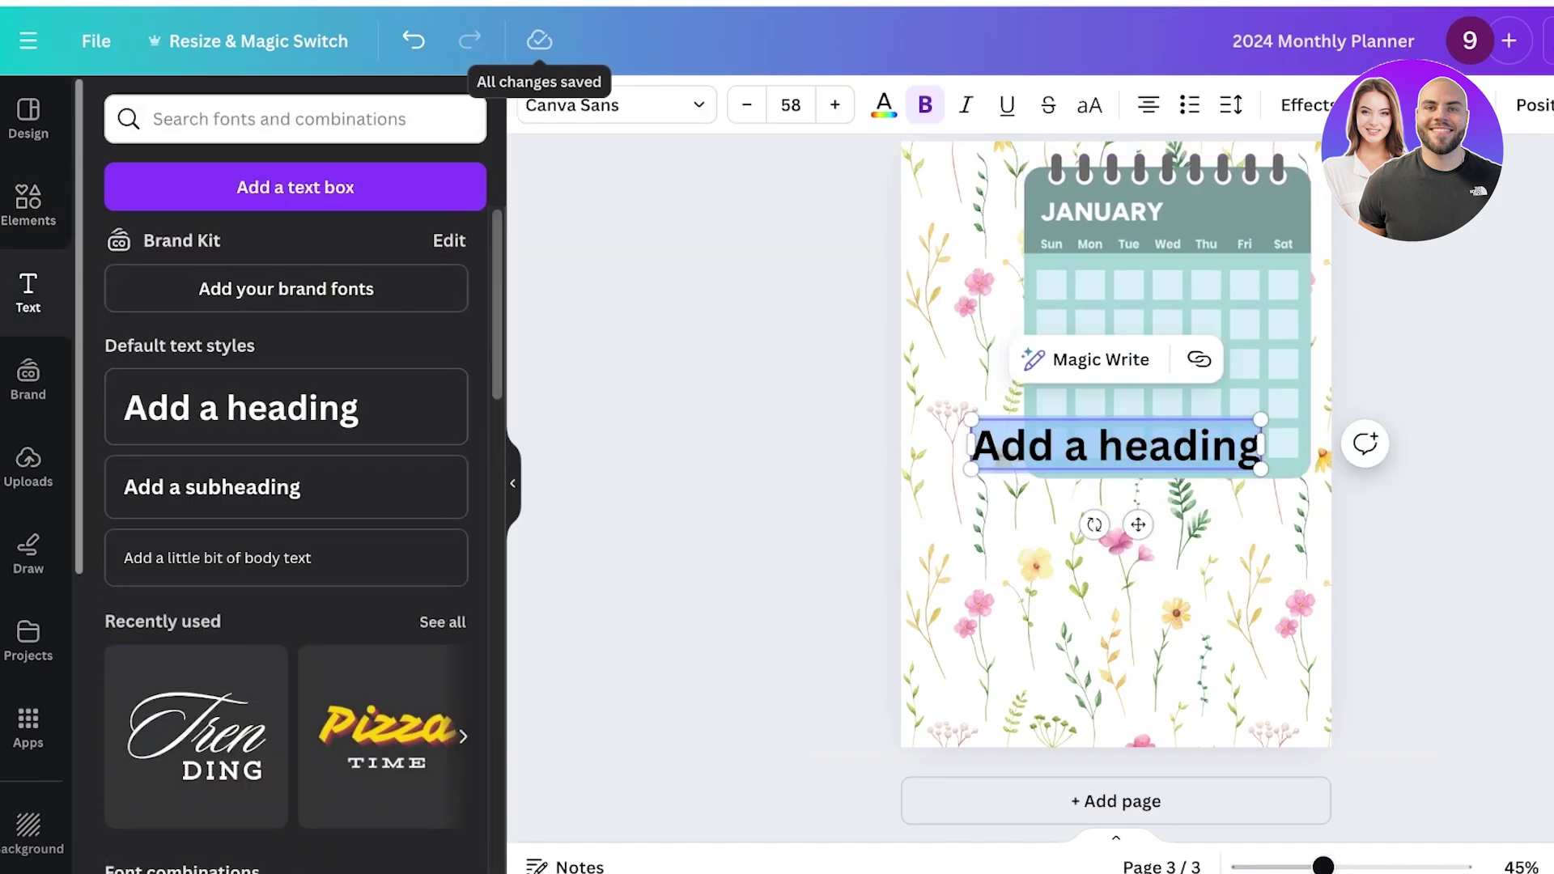
{"action": "type", "text": "Goals for the month"}
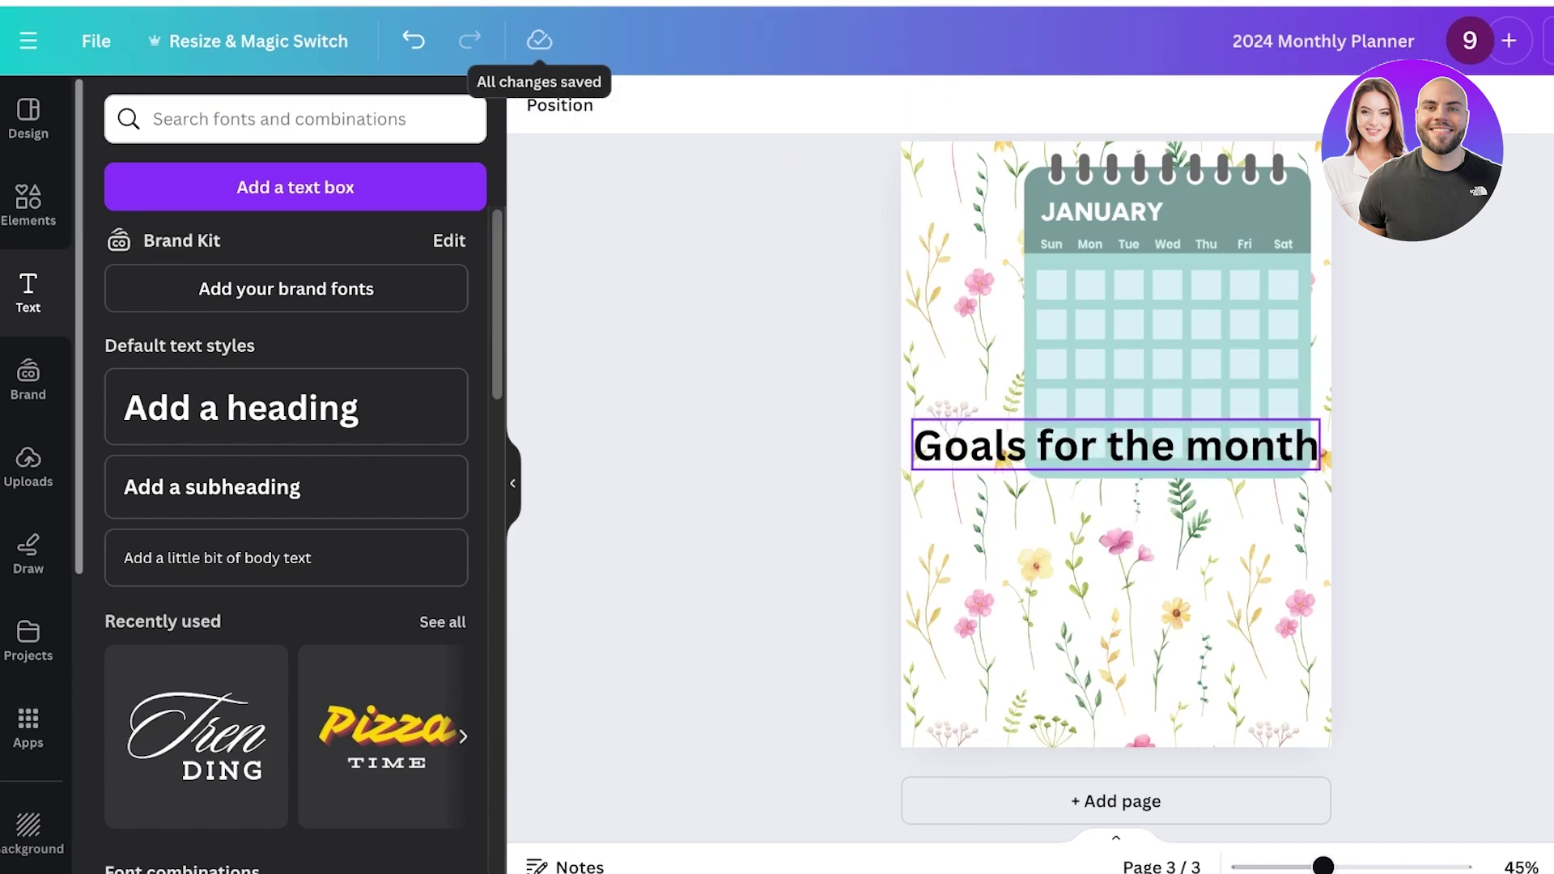
{"action": "key", "text": "Escape"}
{"action": "left_click_drag", "start_coordinate": [1320, 470], "coordinate": [1106, 444]}
{"action": "left_click_drag", "start_coordinate": [1008, 432], "coordinate": [1017, 523]}
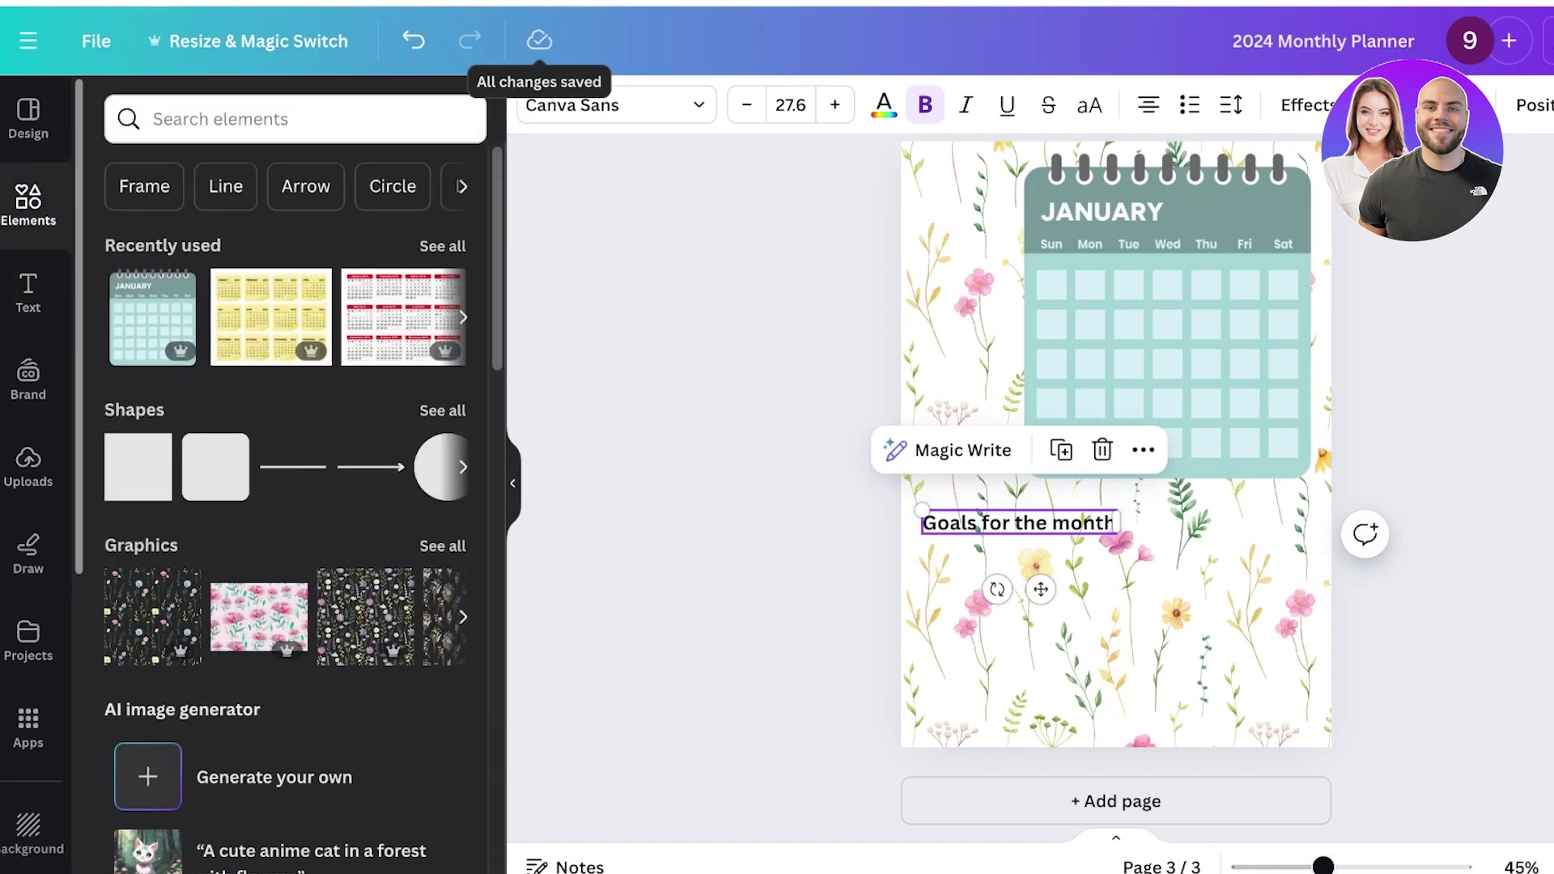
- Add a light green square and make it a wide rectangle below the "Goals for the month" heading
{"action": "left_click", "coordinate": [137, 467]}
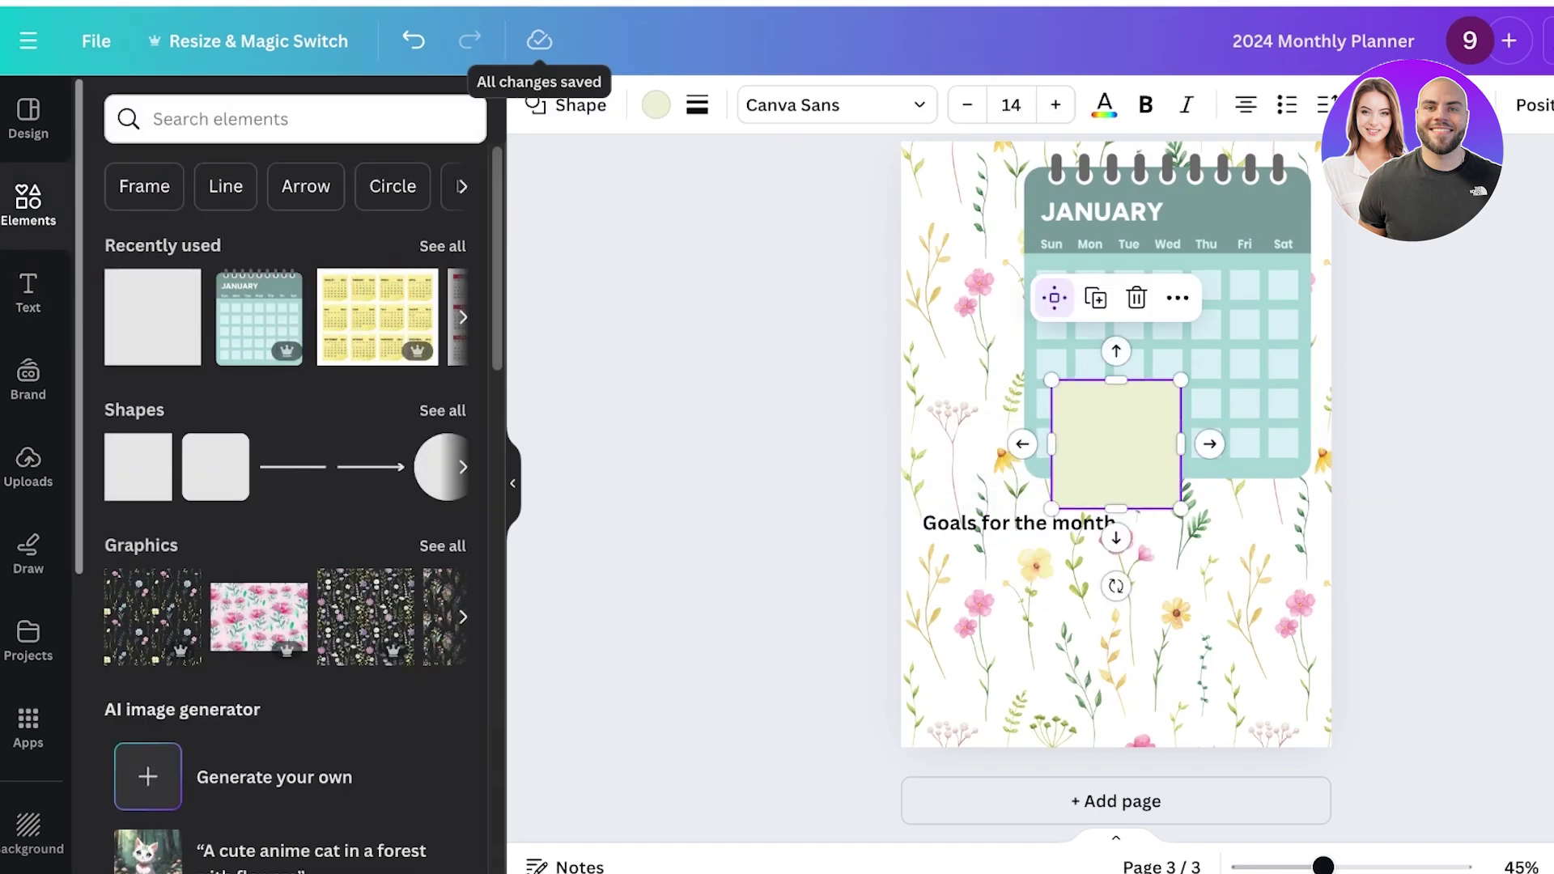
{"action": "left_click_drag", "start_coordinate": [1116, 444], "coordinate": [1288, 617]}
{"action": "left_click", "coordinate": [1418, 631]}
- Duplicate page 3 with its calendar and goals box
{"action": "scroll", "coordinate": [1418, 632], "scroll_direction": "up", "scroll_amount": 1}
{"action": "scroll", "coordinate": [1117, 485], "scroll_direction": "up", "scroll_amount": 5}
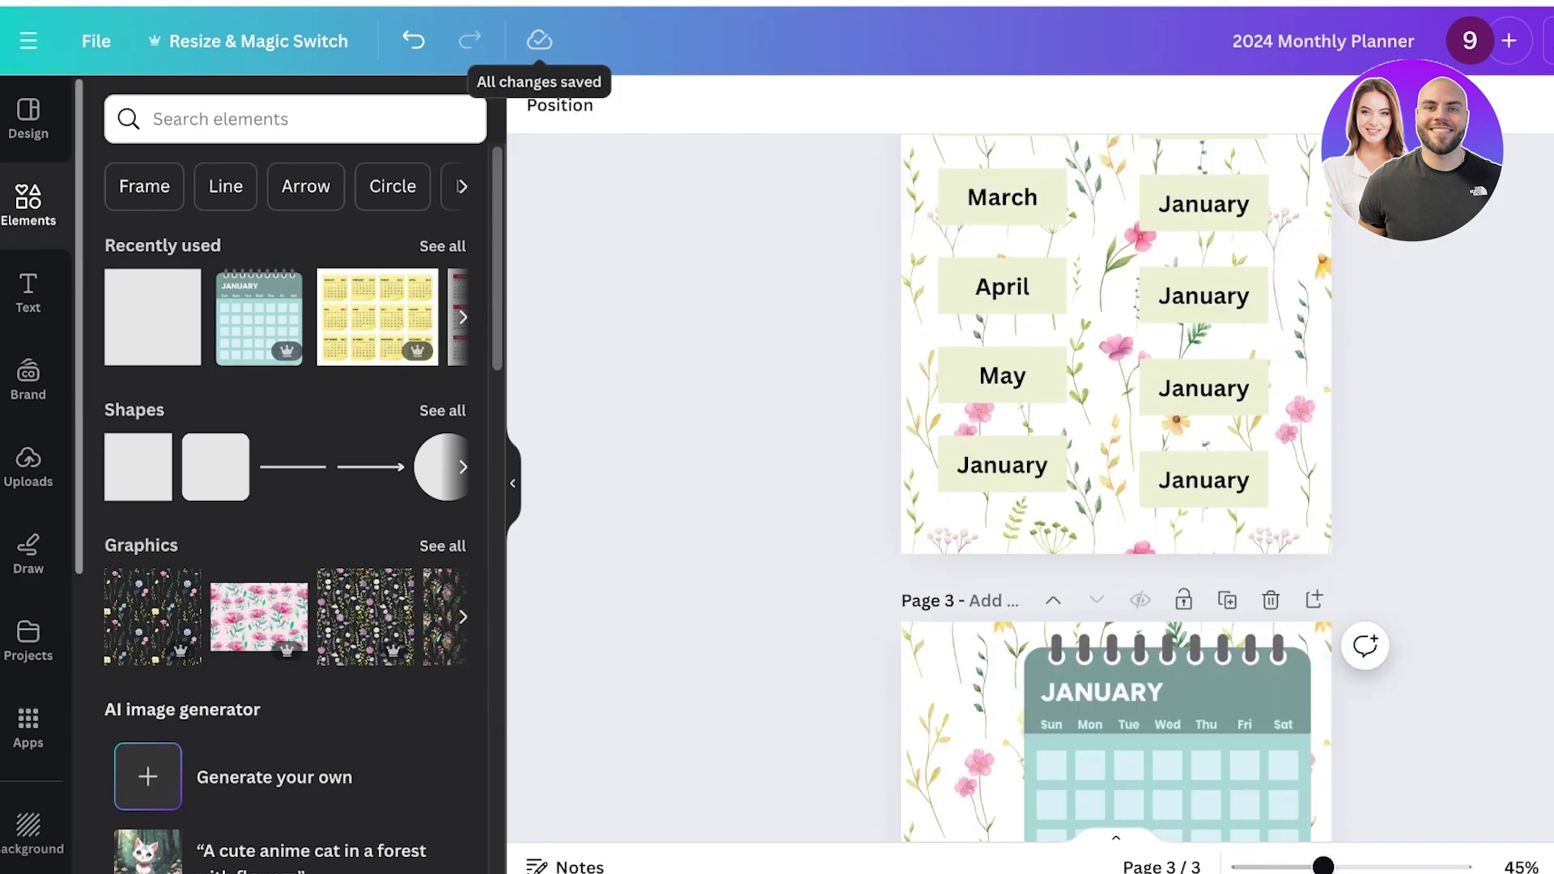
{"action": "scroll", "coordinate": [1117, 485], "scroll_direction": "down", "scroll_amount": 1}
{"action": "left_click", "coordinate": [1227, 541]}
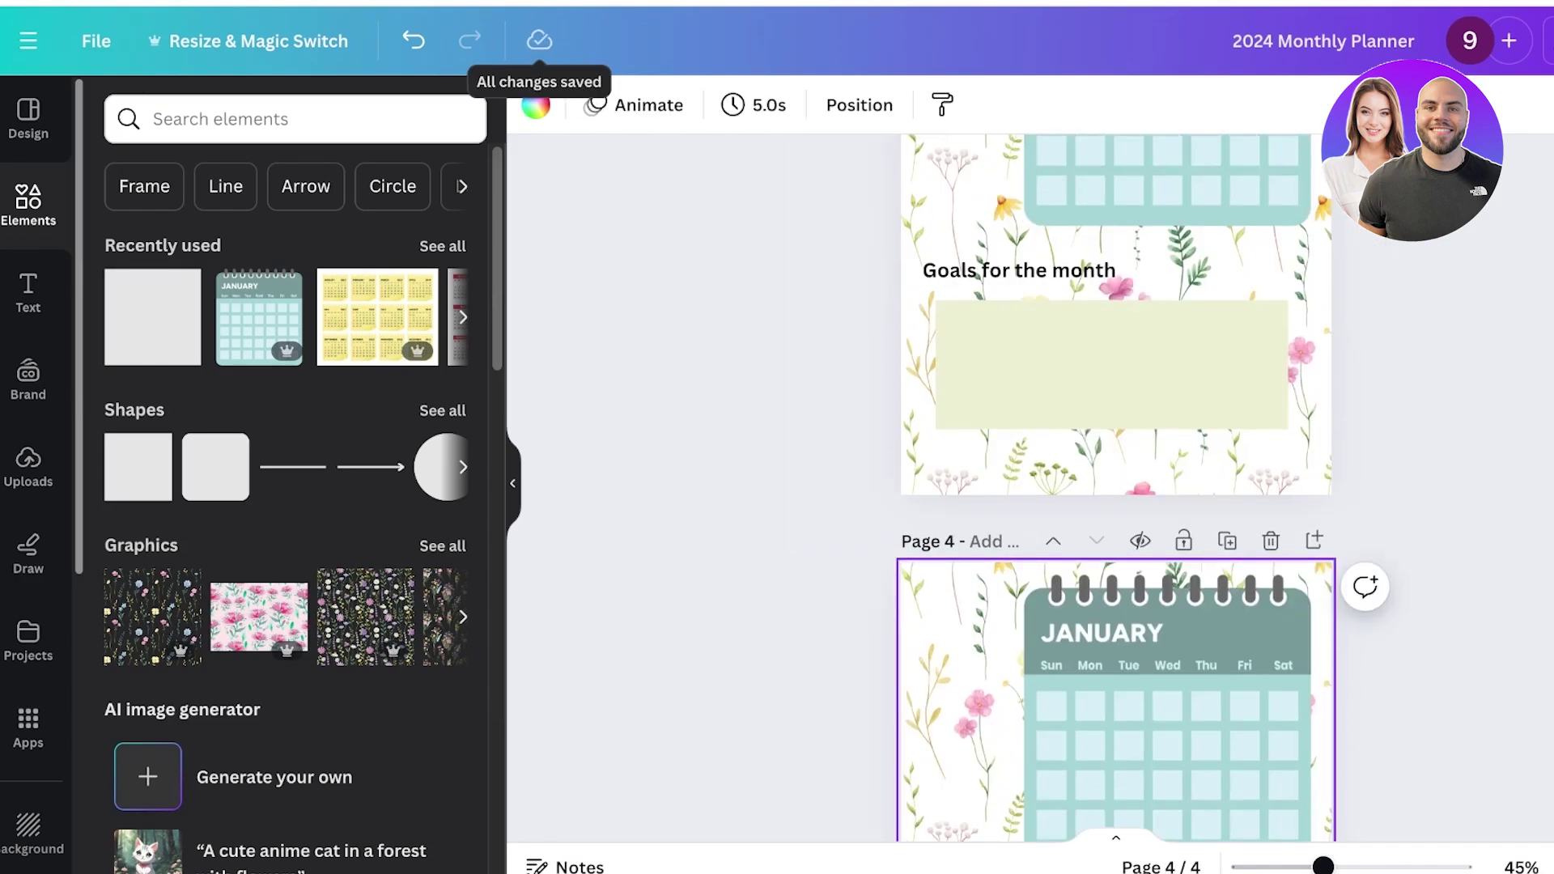
- Show more elements by the creator of the January calendar graphic and delete the January calendar from page 4
{"action": "left_click", "coordinate": [288, 287]}
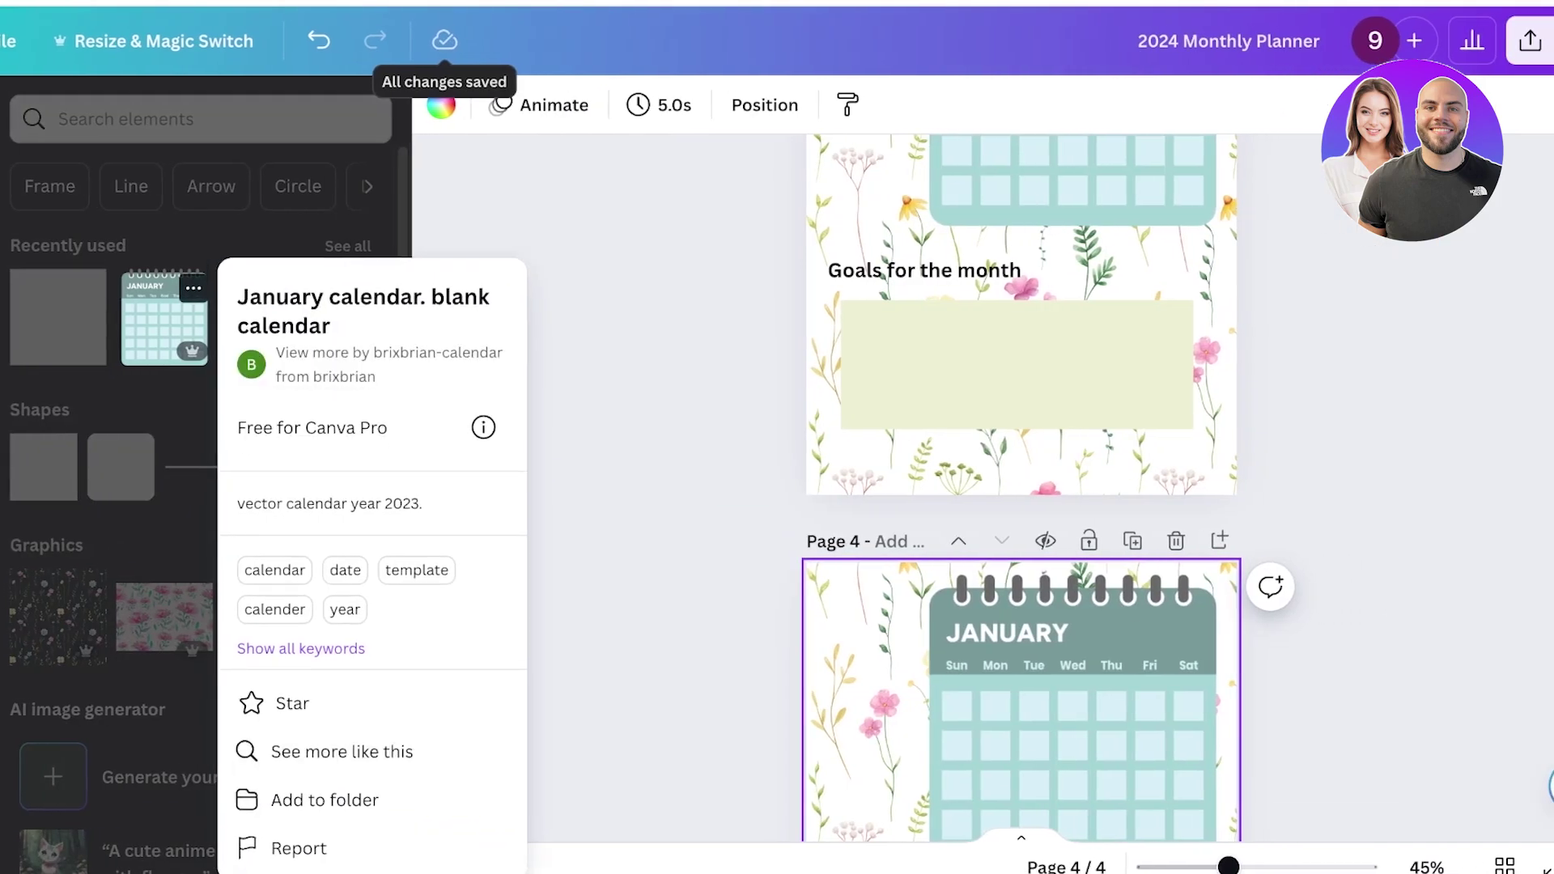
{"action": "left_click", "coordinate": [388, 352]}
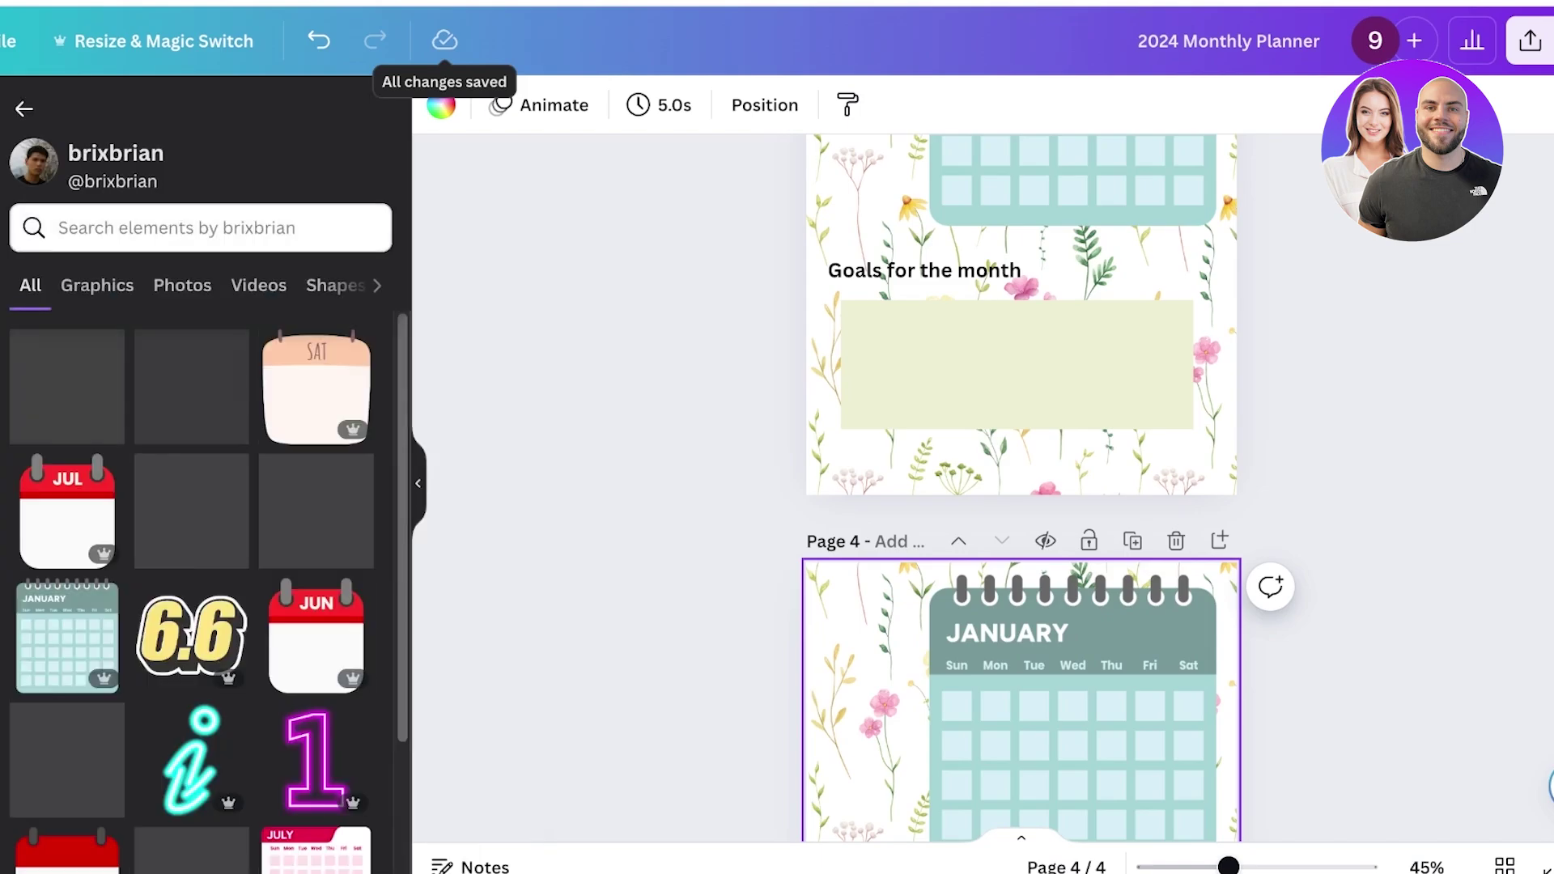
{"action": "scroll", "coordinate": [1072, 405], "scroll_direction": "down", "scroll_amount": 5}
{"action": "left_click", "coordinate": [1073, 324]}
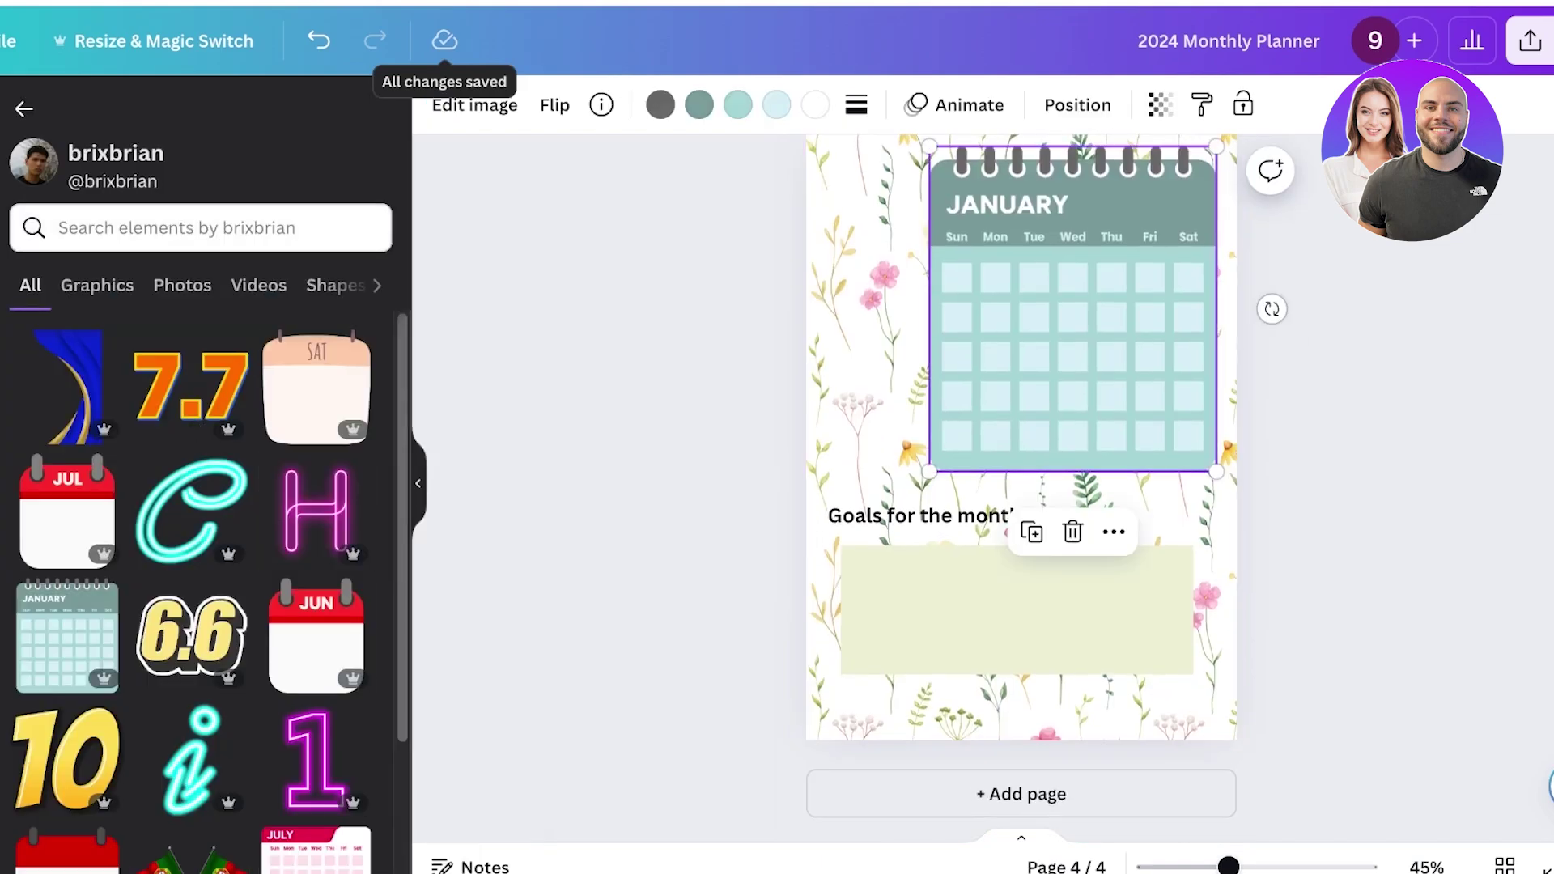
{"action": "key", "text": "Delete"}
{"action": "scroll", "coordinate": [192, 566], "scroll_direction": "down", "scroll_amount": 3}
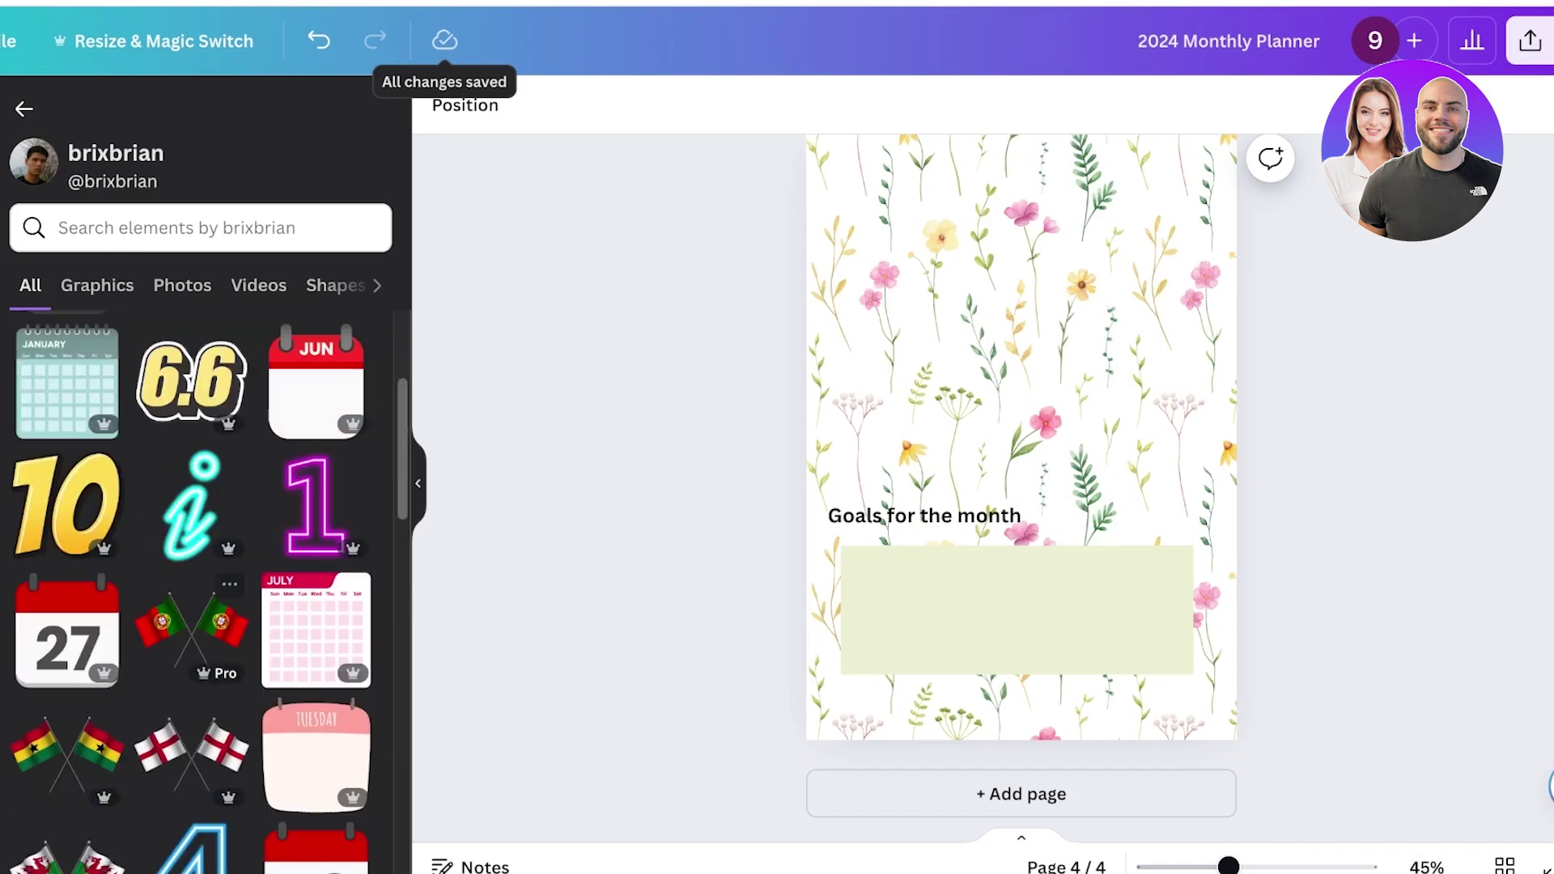
- Search the creator's elements for "march"
{"action": "left_click", "coordinate": [200, 228]}
{"action": "type", "text": "march"}
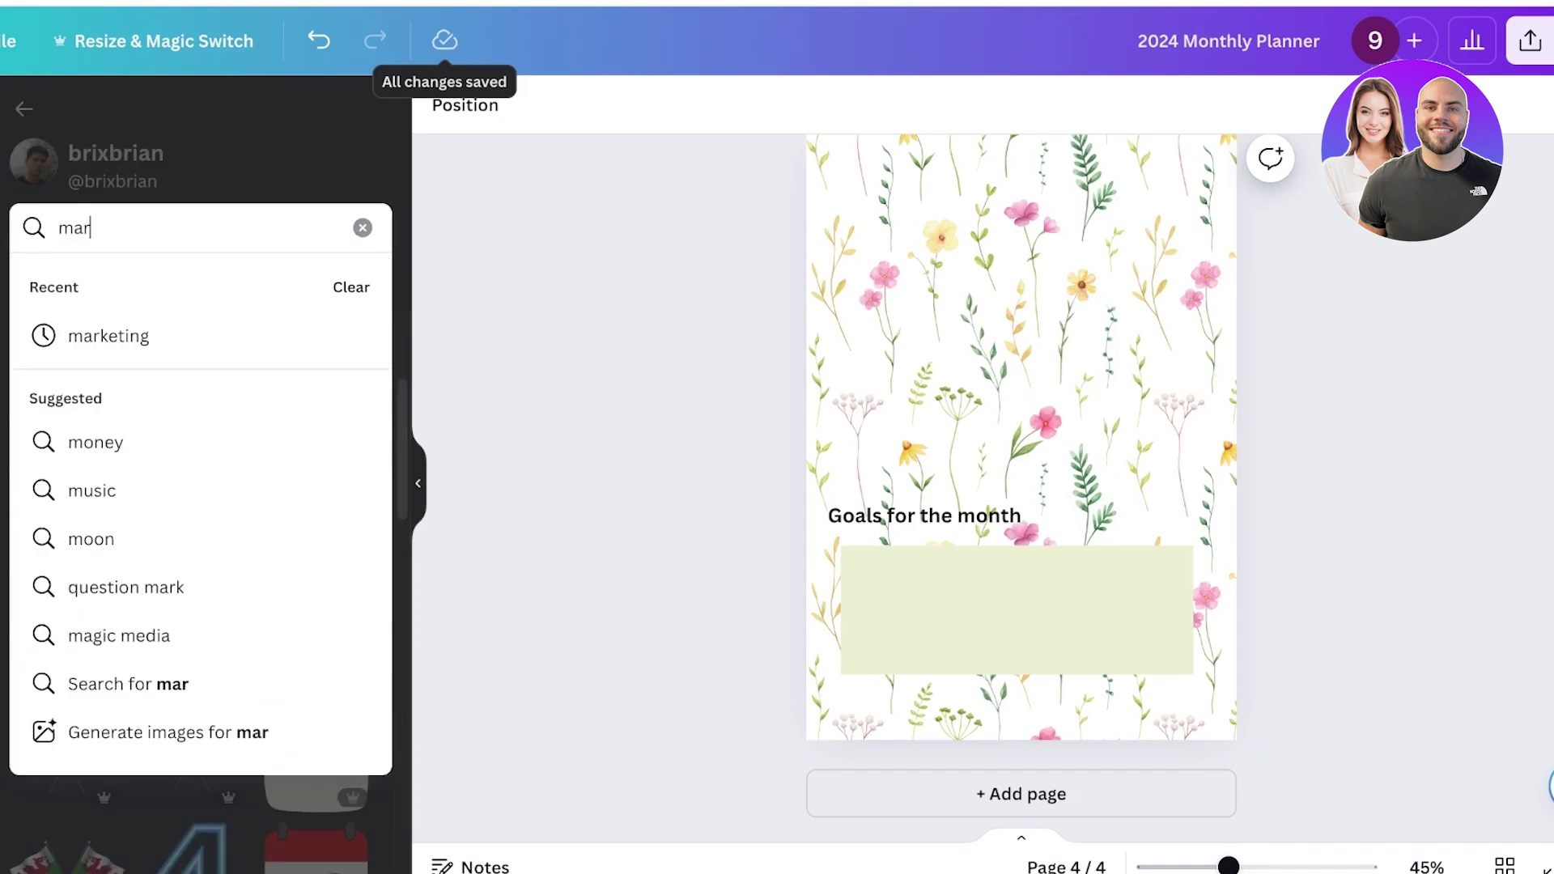
{"action": "key", "text": "Return"}
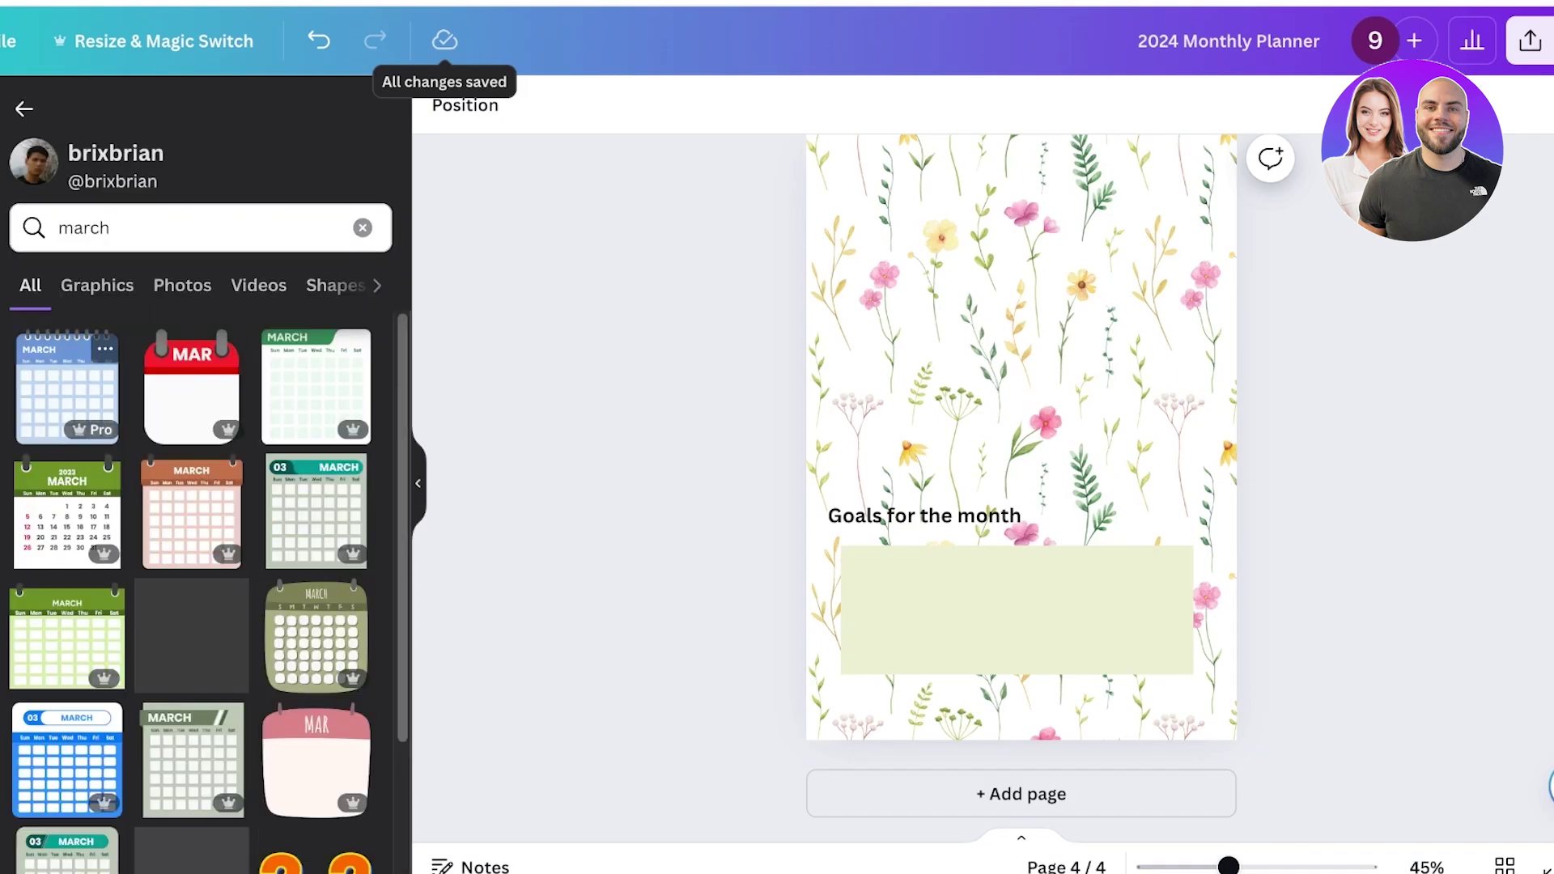
- Add the blue March calendar graphic to page 4 and enlarge it above the "Goals for the month" heading
{"action": "scroll", "coordinate": [1022, 488], "scroll_direction": "up", "scroll_amount": 3}
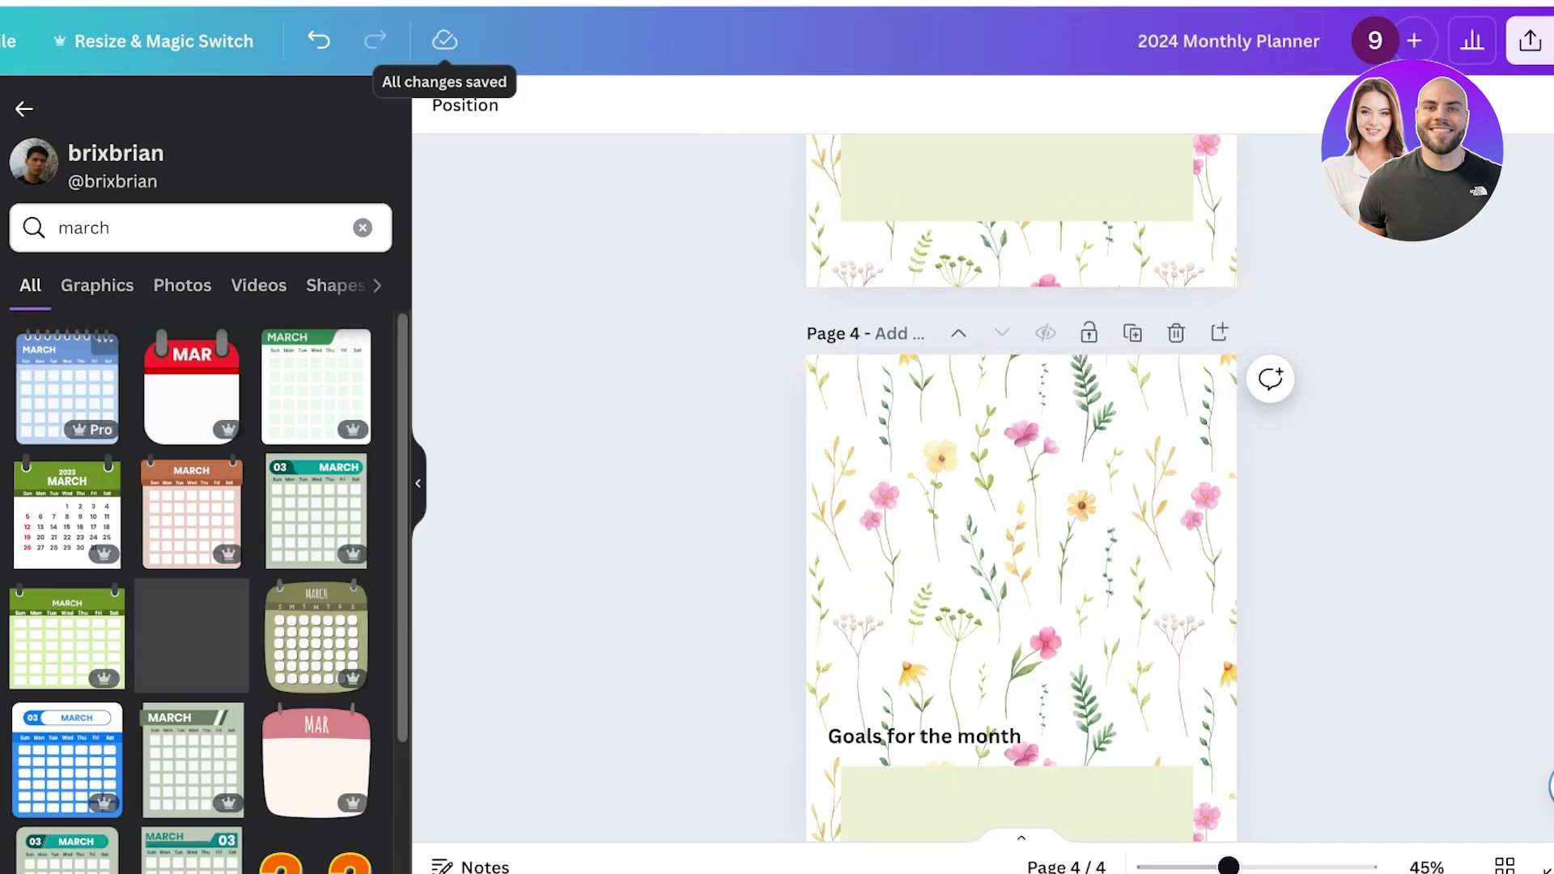
{"action": "left_click", "coordinate": [67, 387]}
{"action": "left_click_drag", "start_coordinate": [1023, 624], "coordinate": [937, 478]}
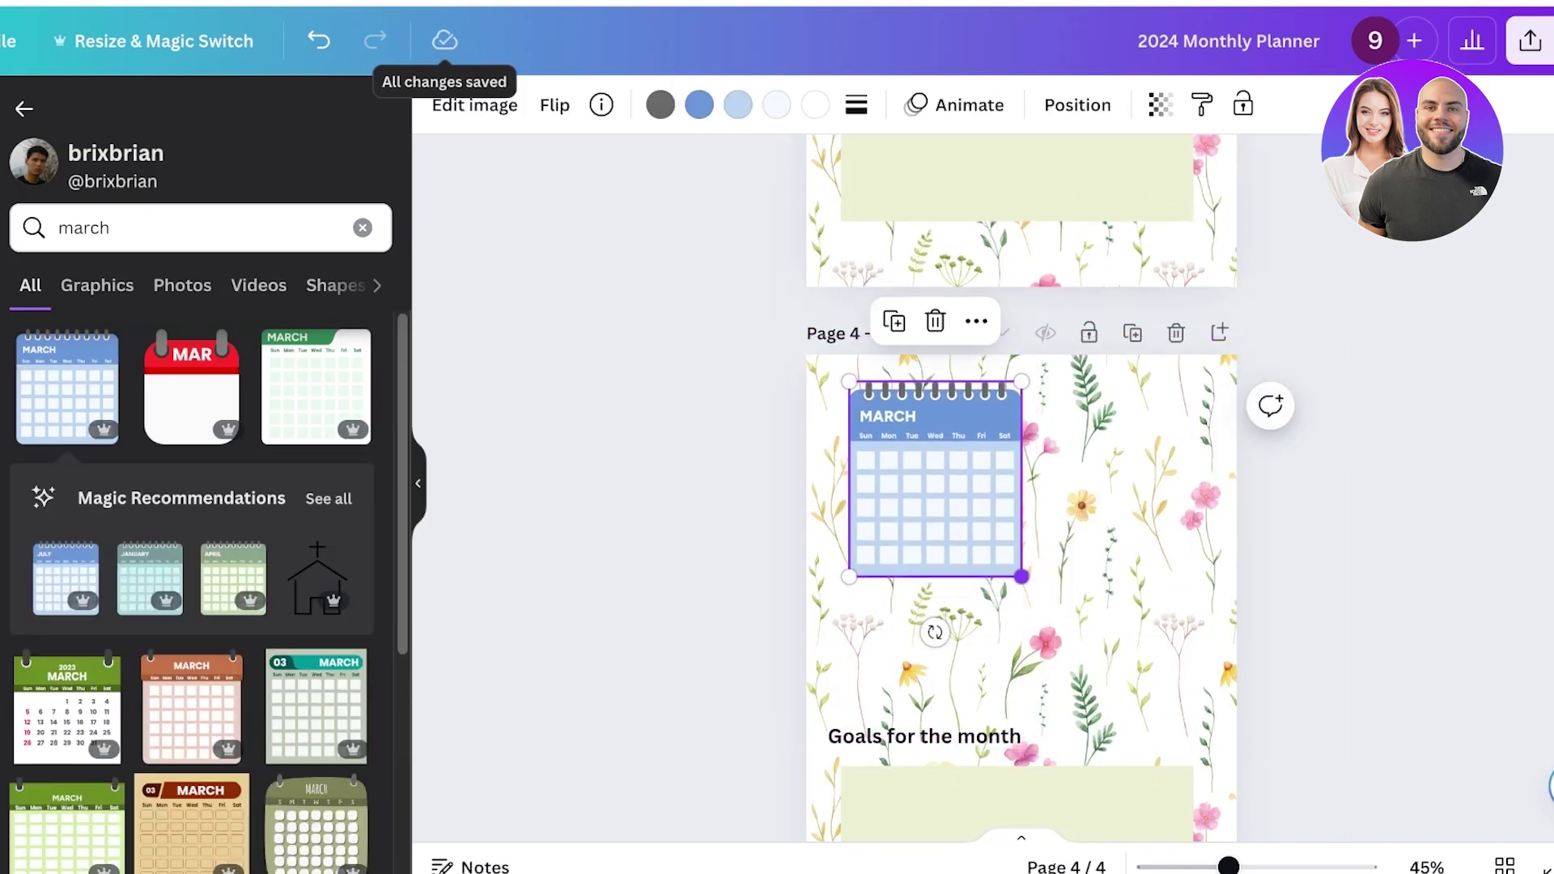
{"action": "left_click_drag", "start_coordinate": [1022, 576], "coordinate": [1119, 555]}
{"action": "left_click", "coordinate": [1303, 526]}
- Review the planner's cover, month-label page and the two calendar pages
{"action": "scroll", "coordinate": [1304, 526], "scroll_direction": "up", "scroll_amount": 4}
{"action": "scroll", "coordinate": [1021, 488], "scroll_direction": "up", "scroll_amount": 5}
{"action": "scroll", "coordinate": [1022, 488], "scroll_direction": "down", "scroll_amount": 10}
{"action": "scroll", "coordinate": [1021, 488], "scroll_direction": "up", "scroll_amount": 9}
{"action": "scroll", "coordinate": [1020, 486], "scroll_direction": "up", "scroll_amount": 10}
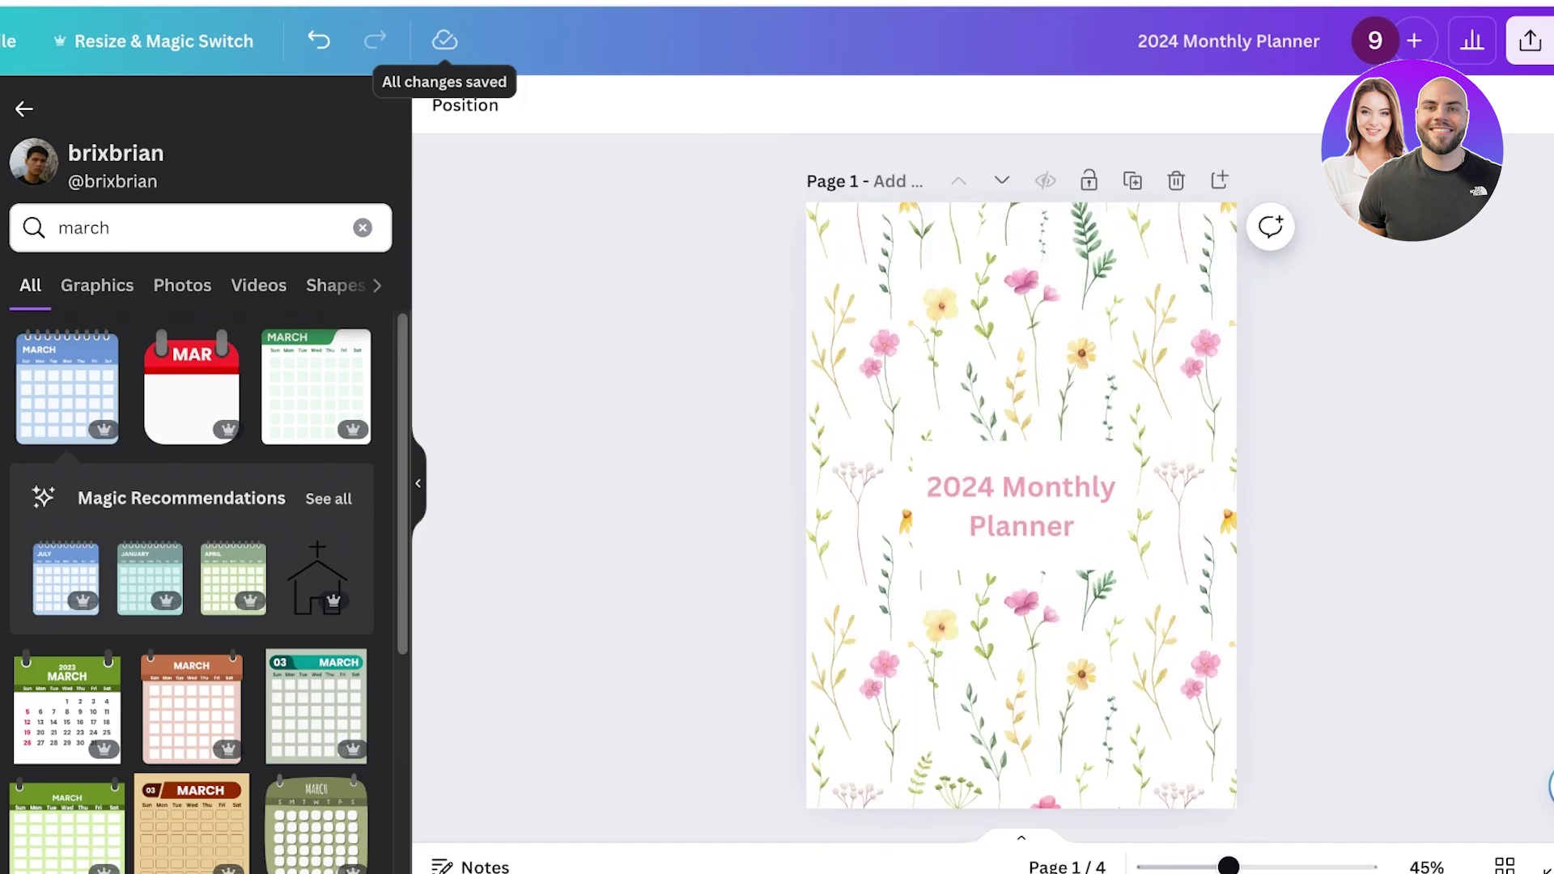
{"action": "scroll", "coordinate": [1020, 486], "scroll_direction": "down", "scroll_amount": 10}
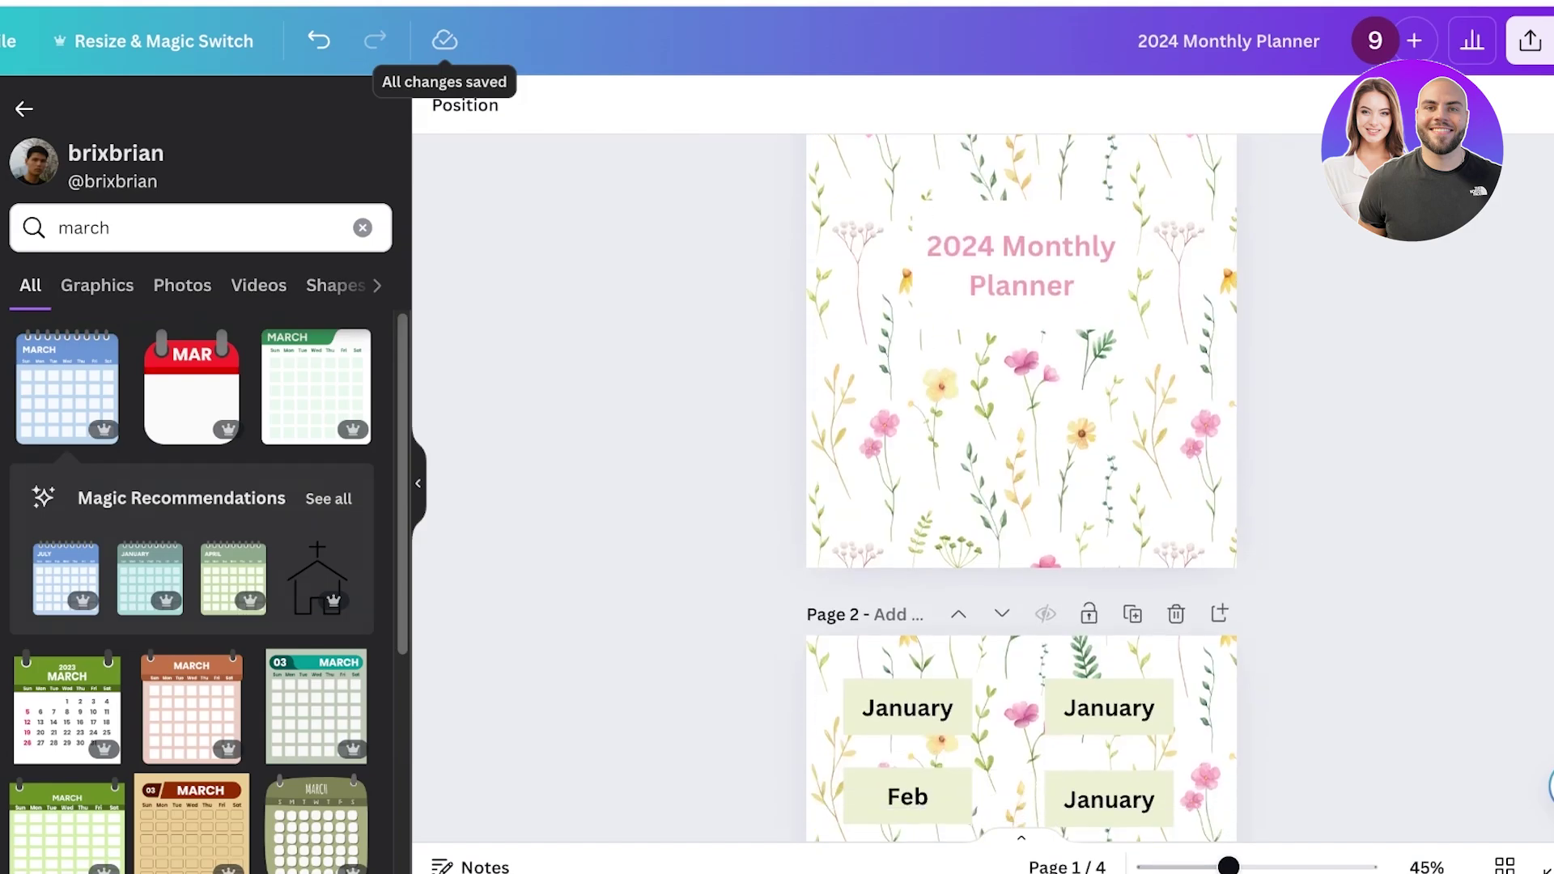
{"action": "scroll", "coordinate": [1020, 485], "scroll_direction": "down", "scroll_amount": 12}
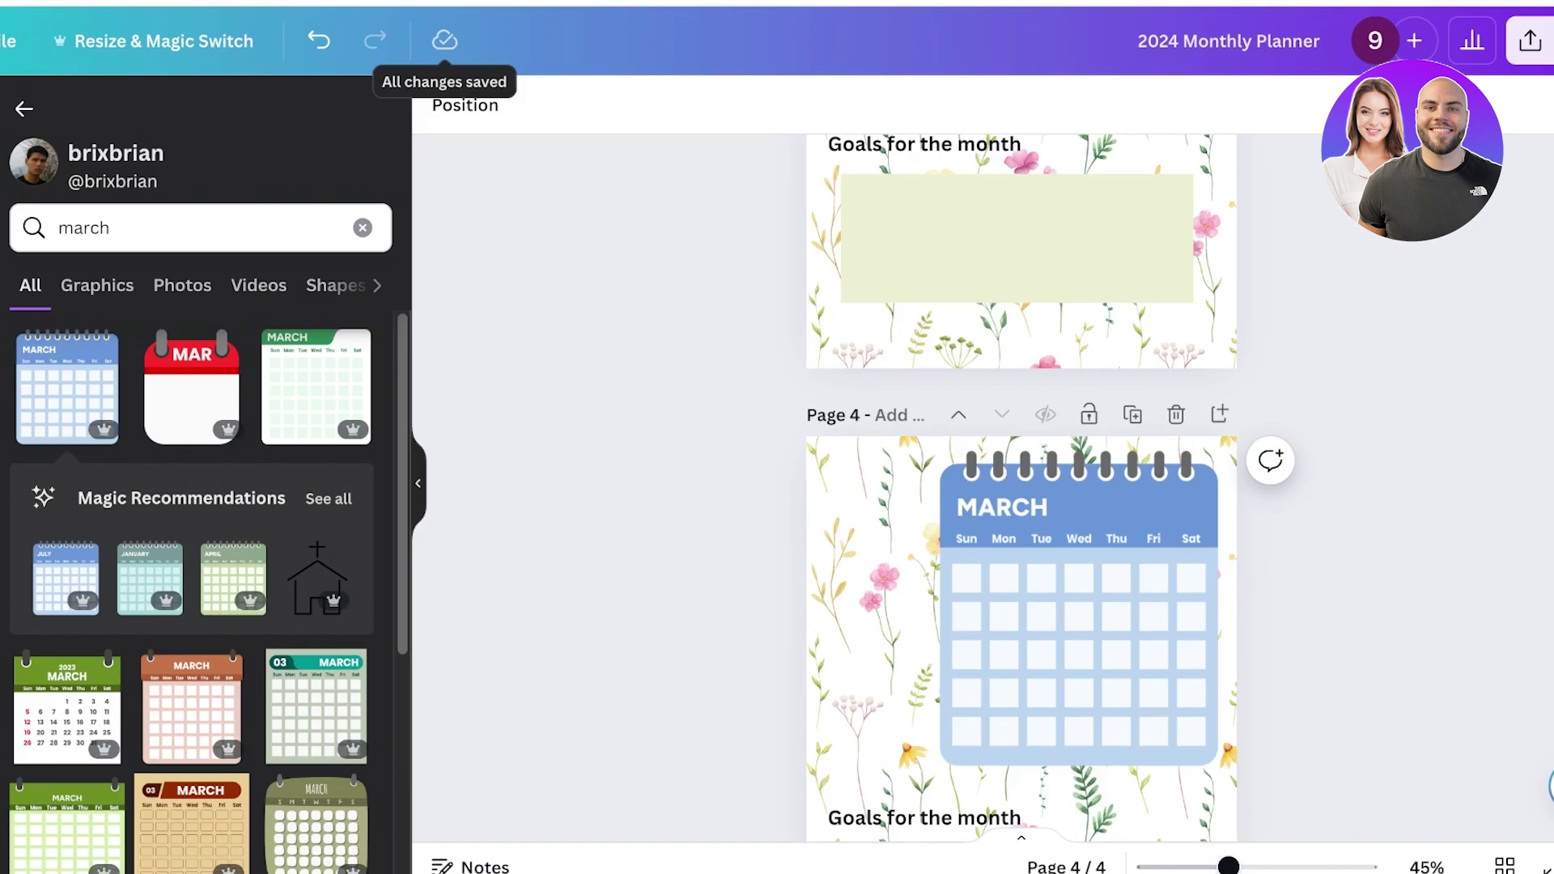
{"action": "scroll", "coordinate": [1020, 486], "scroll_direction": "up", "scroll_amount": 10}
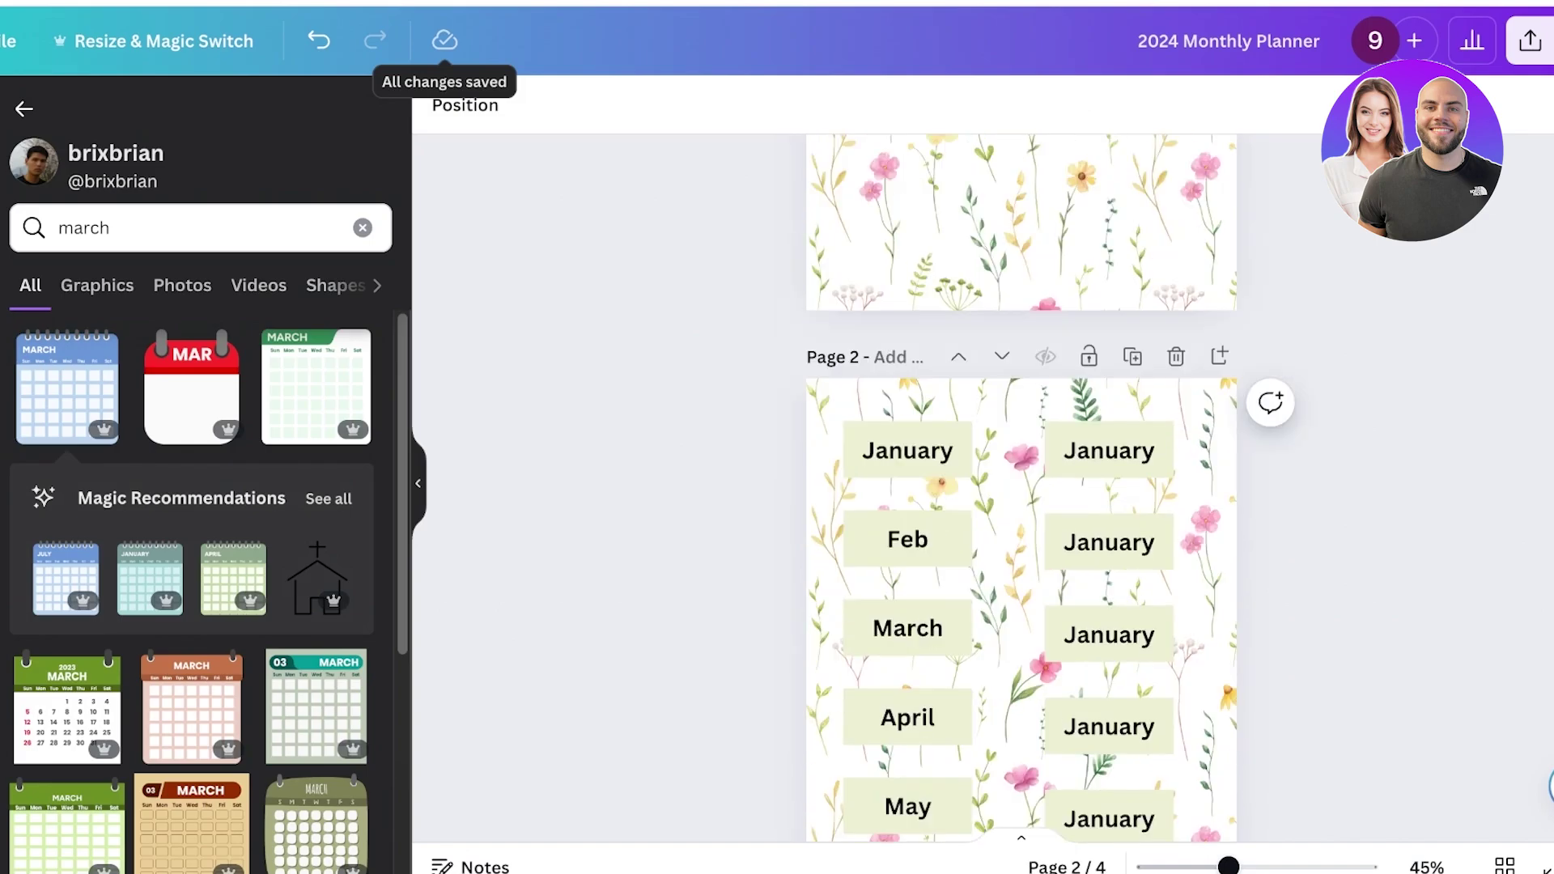
- Link the first January label on page 2 to page 3 of the document
{"action": "scroll", "coordinate": [1019, 486], "scroll_direction": "down", "scroll_amount": 2}
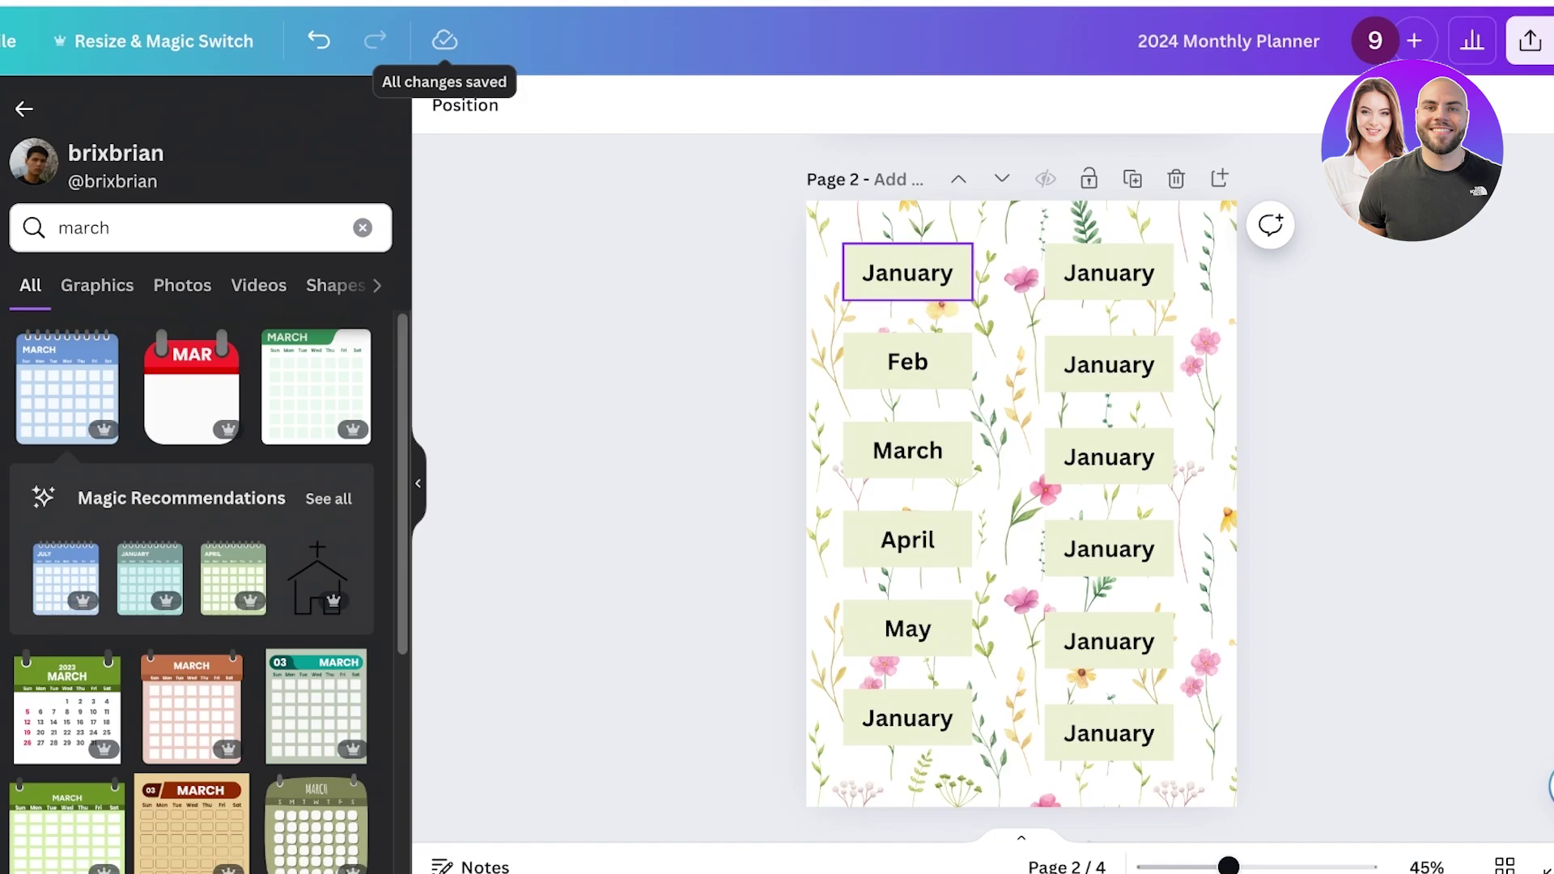
{"action": "left_click", "coordinate": [907, 273]}
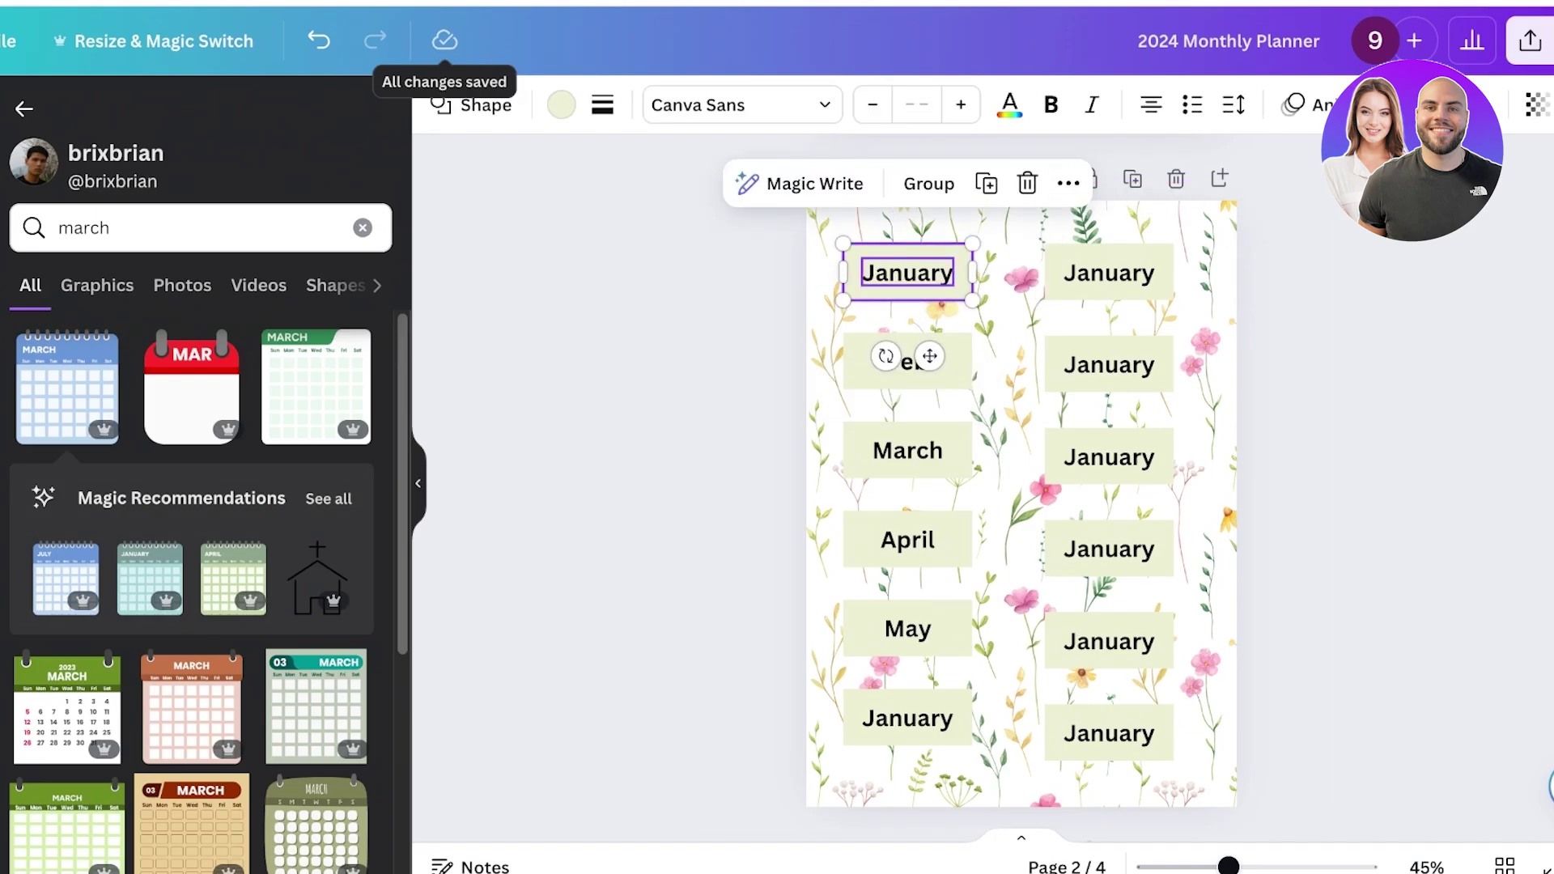
{"action": "left_click", "coordinate": [1069, 183]}
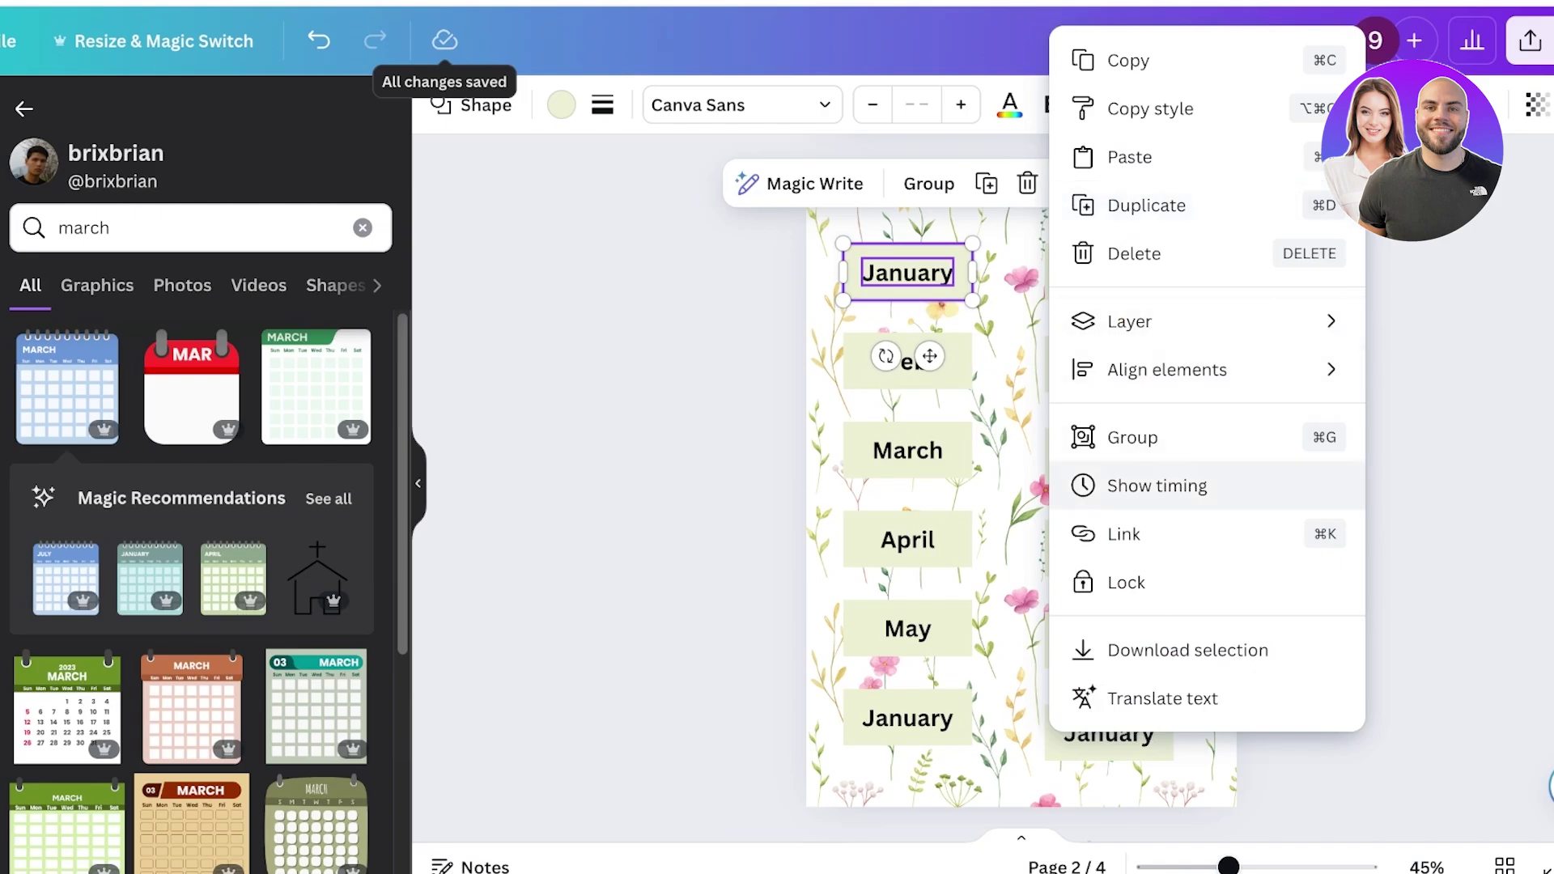
{"action": "left_click", "coordinate": [1134, 534]}
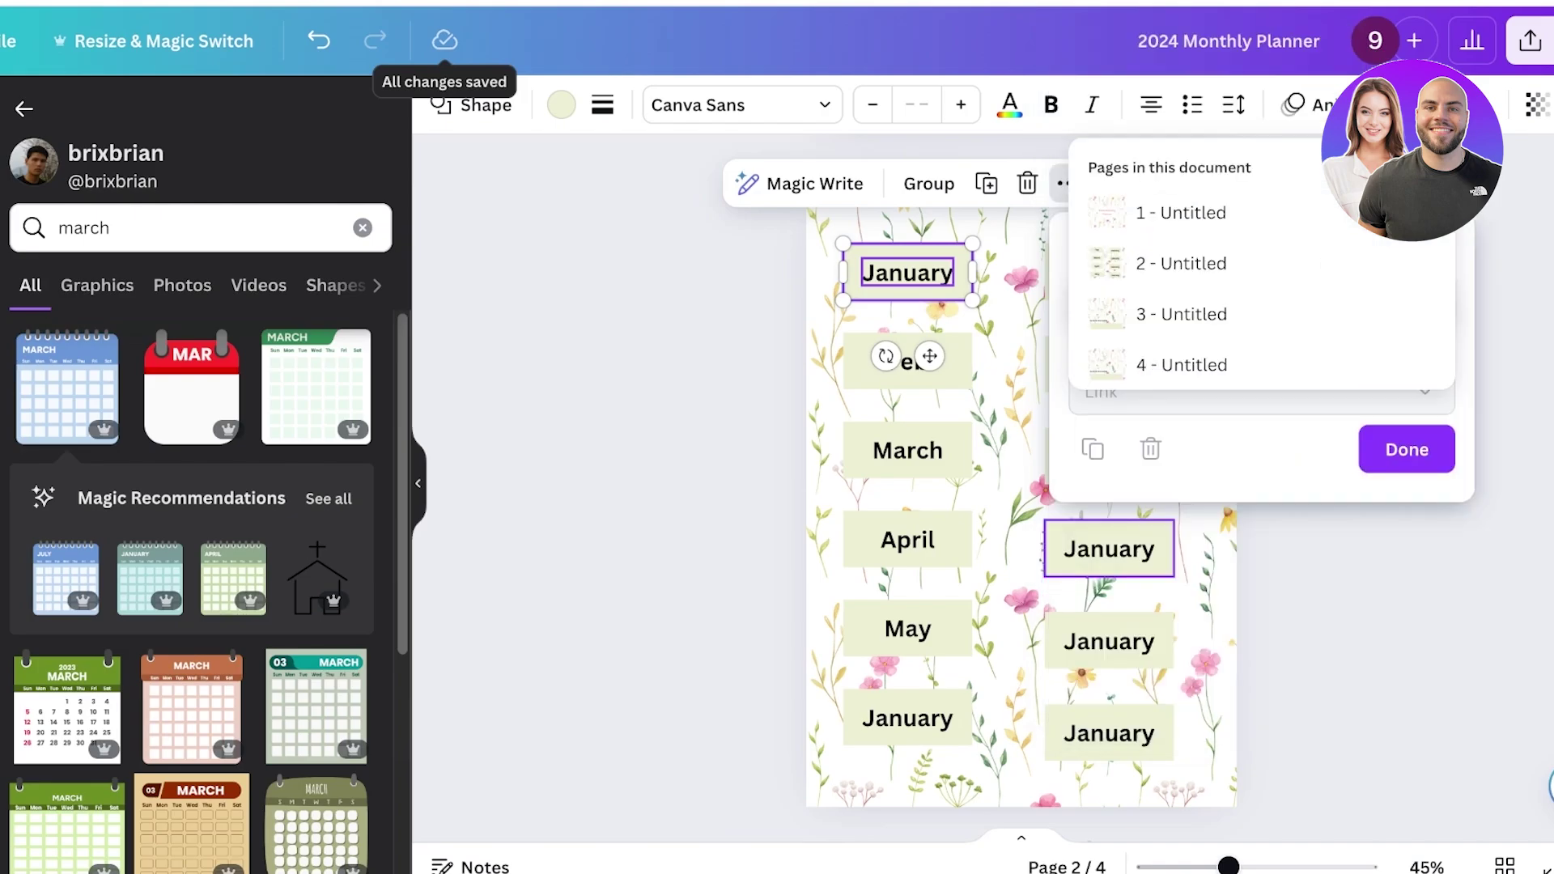
{"action": "left_click", "coordinate": [1446, 409]}
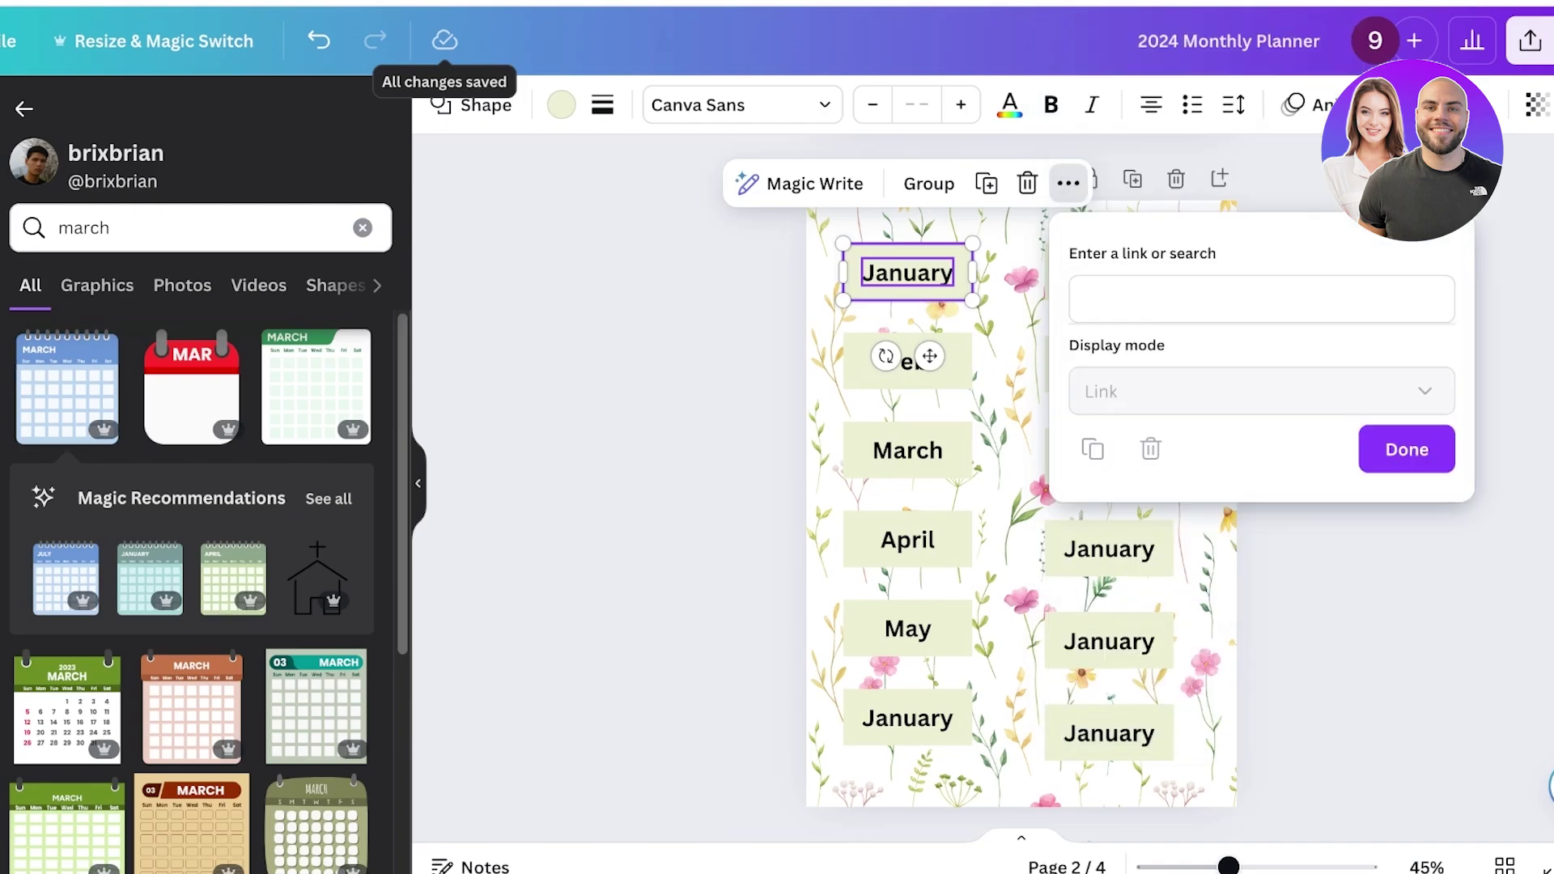
{"action": "left_click", "coordinate": [1261, 299]}
{"action": "scroll", "coordinate": [1261, 425], "scroll_direction": "down", "scroll_amount": 3}
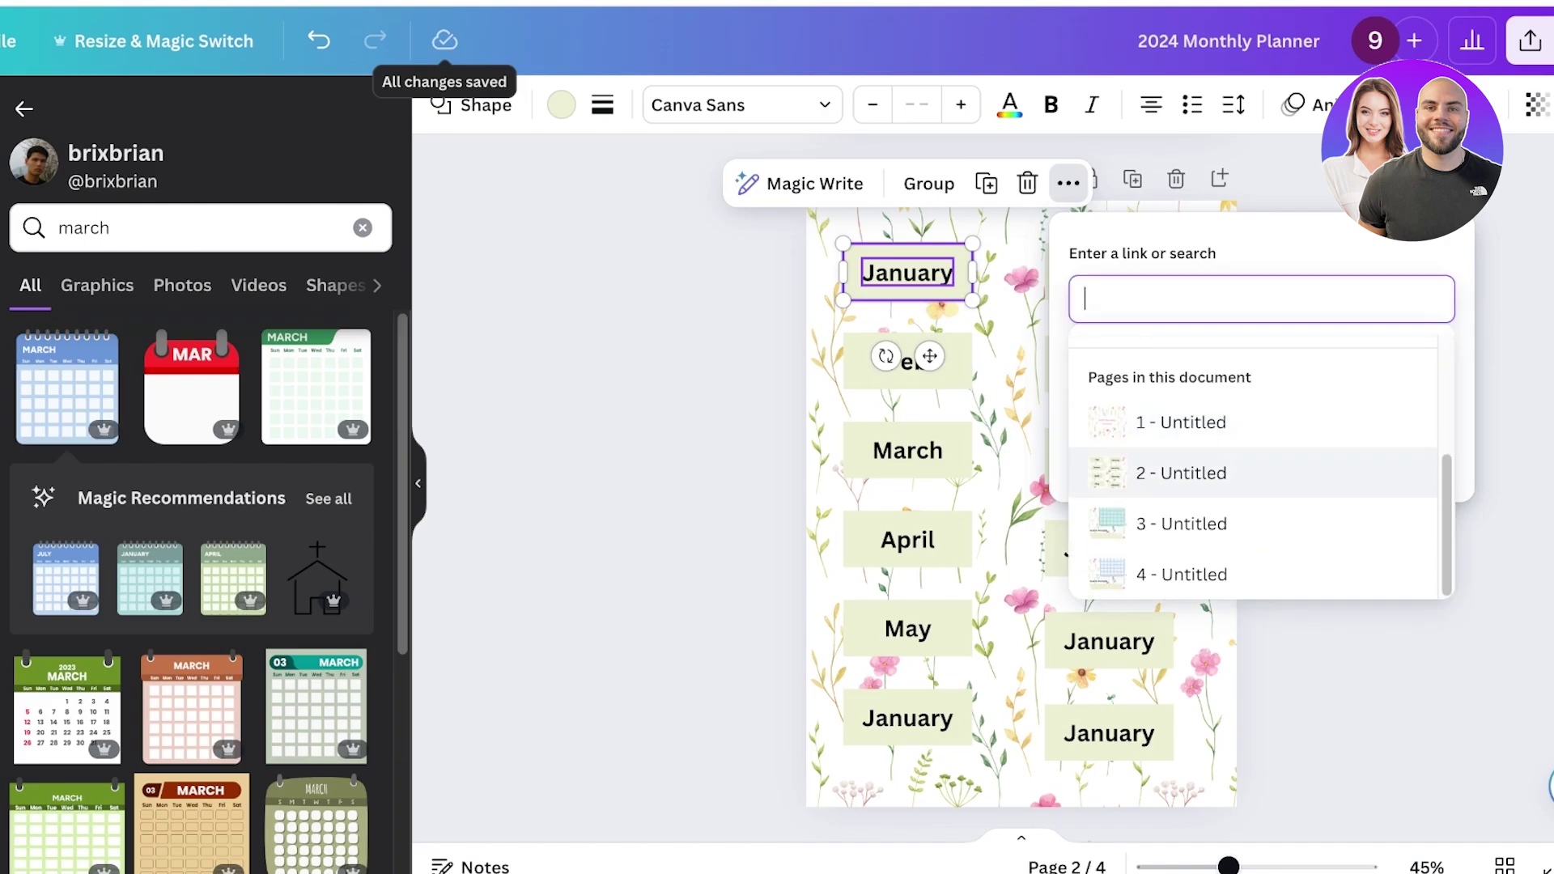
{"action": "left_click", "coordinate": [1181, 524]}
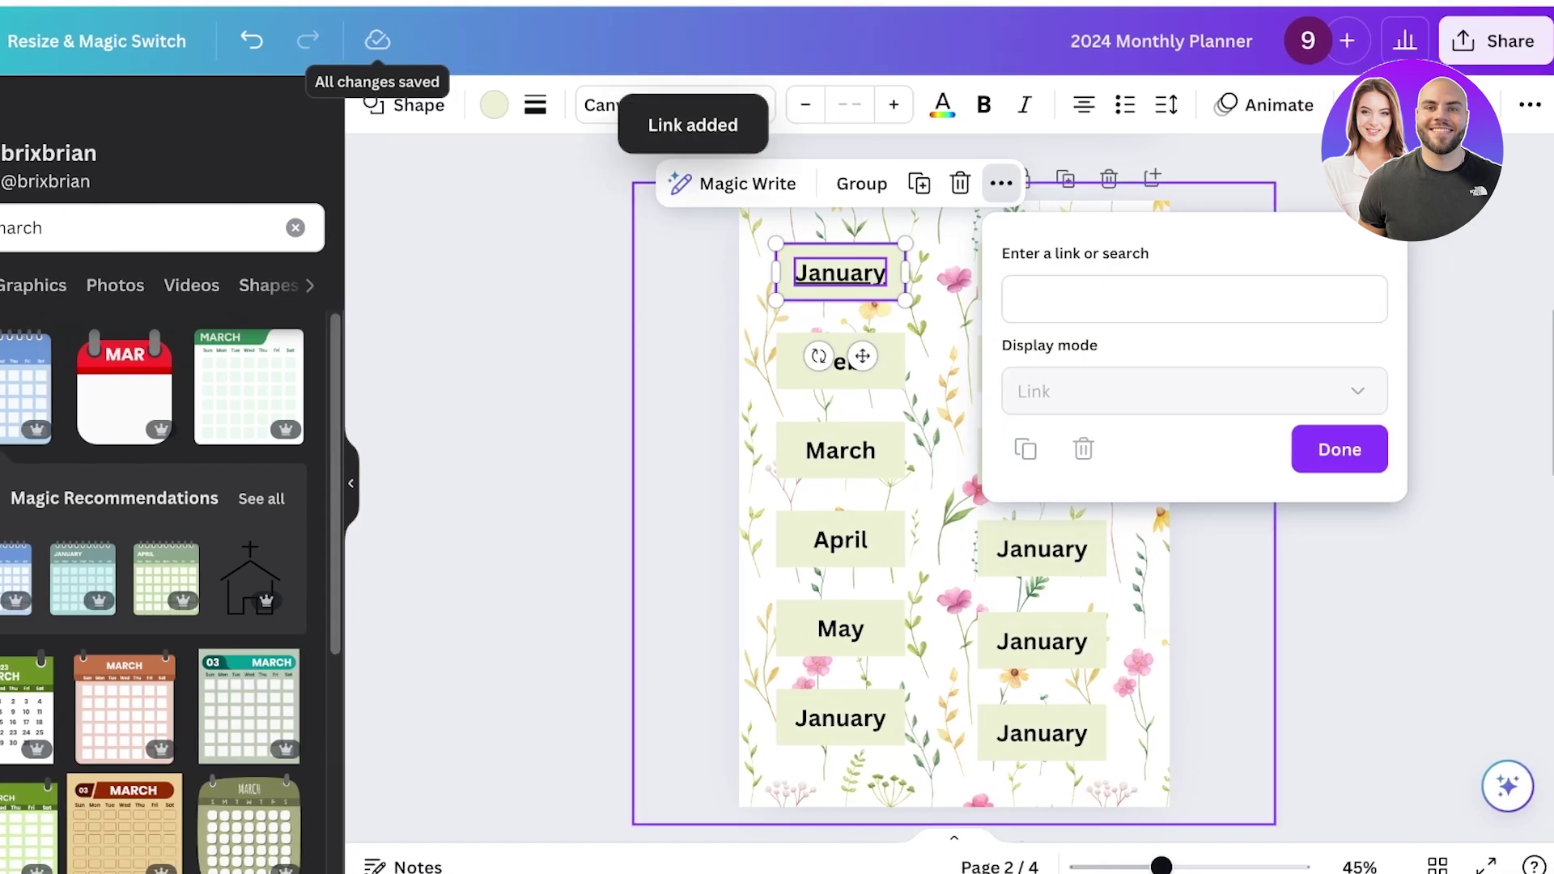
- Close the link settings, select the Feb label on page 2 and look through the planner's pages
{"action": "left_click", "coordinate": [907, 362]}
{"action": "left_click", "coordinate": [858, 382]}
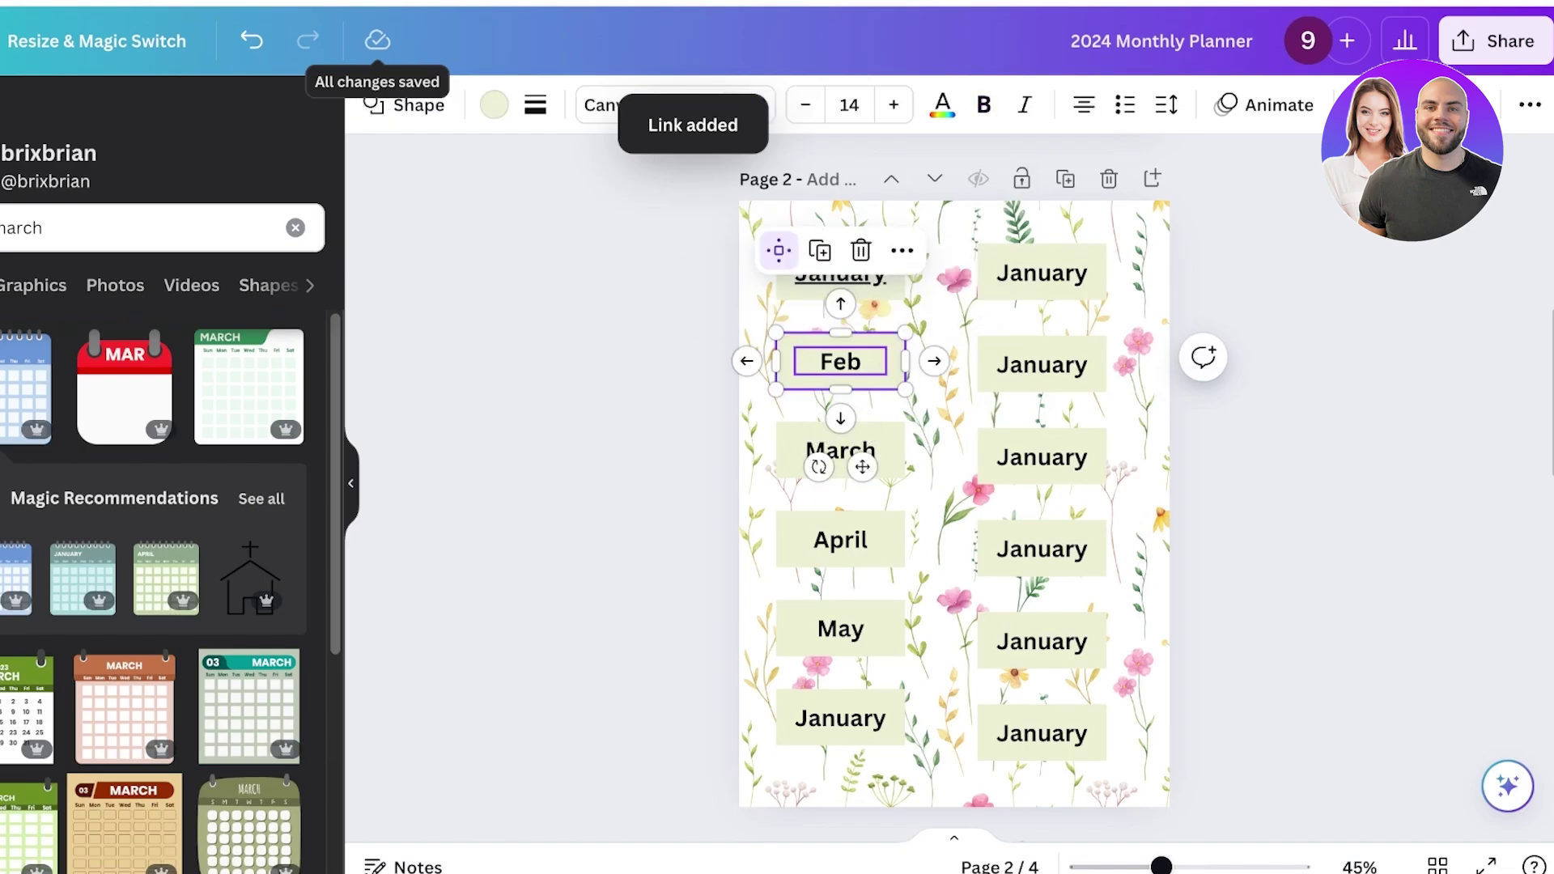
{"action": "scroll", "coordinate": [857, 382], "scroll_direction": "down", "scroll_amount": 17}
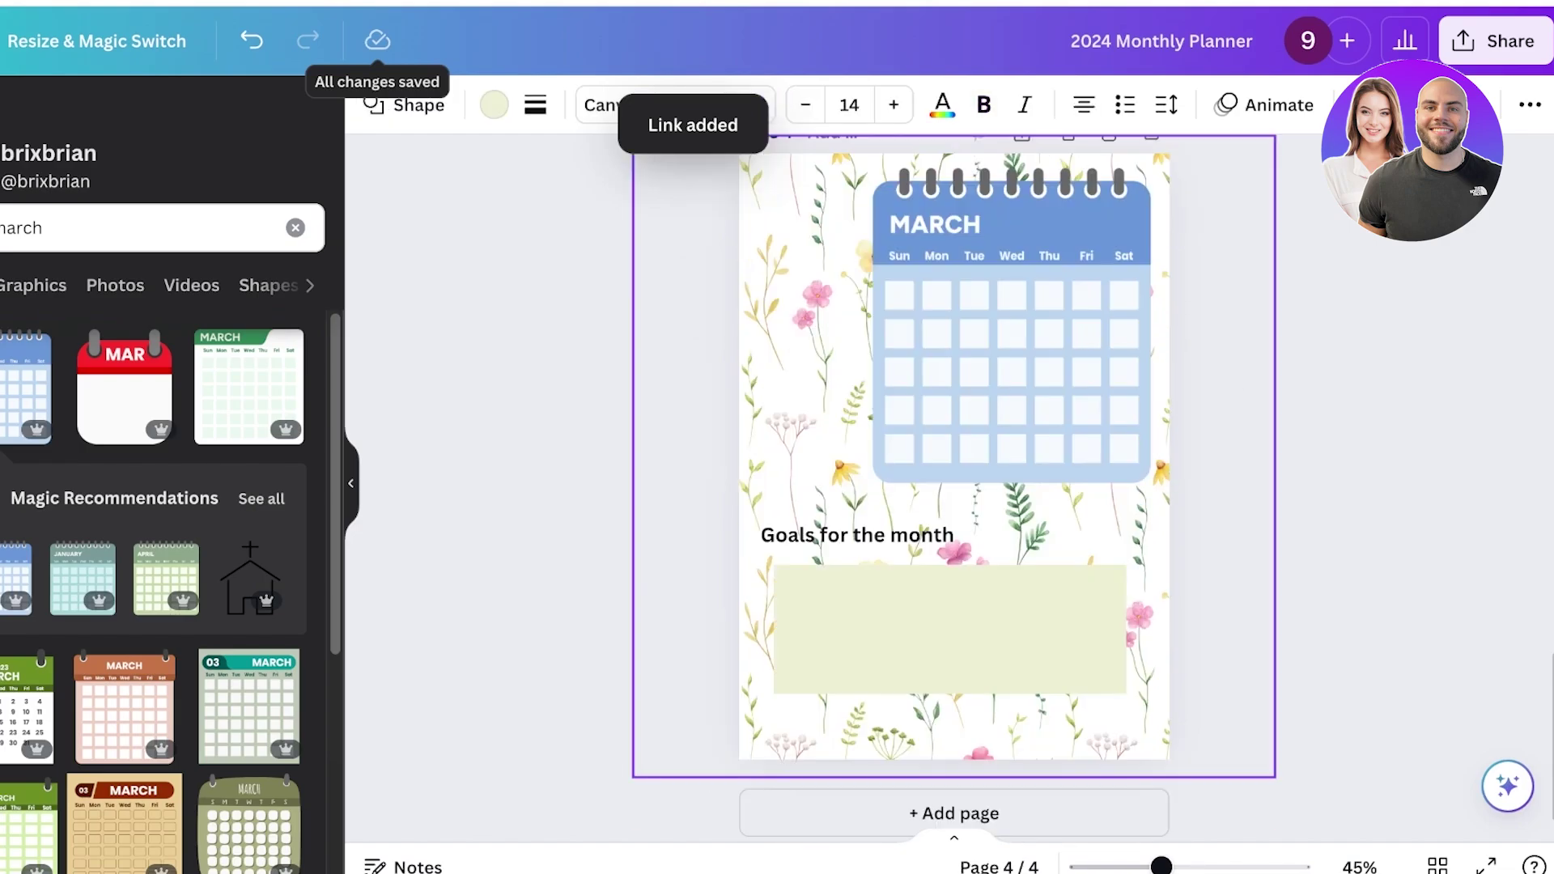
{"action": "scroll", "coordinate": [858, 382], "scroll_direction": "up", "scroll_amount": 20}
{"action": "scroll", "coordinate": [858, 382], "scroll_direction": "down", "scroll_amount": 14}
{"action": "scroll", "coordinate": [954, 486], "scroll_direction": "up", "scroll_amount": 5}
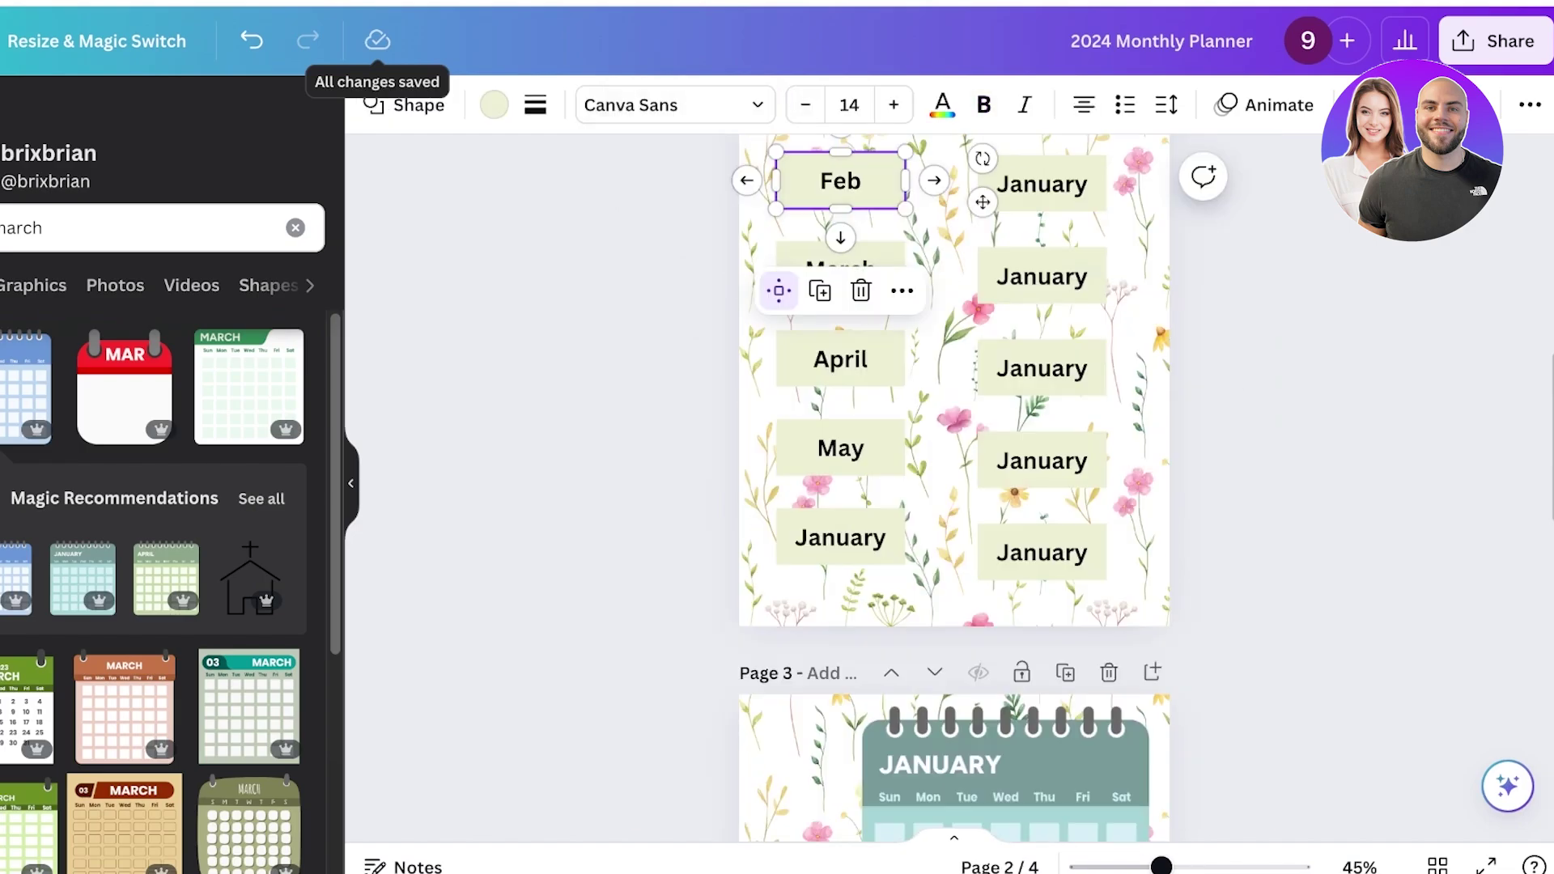
- Open the planner's download options, choose PDF Standard as the file type and close the options
{"action": "scroll", "coordinate": [953, 486], "scroll_direction": "up", "scroll_amount": 3}
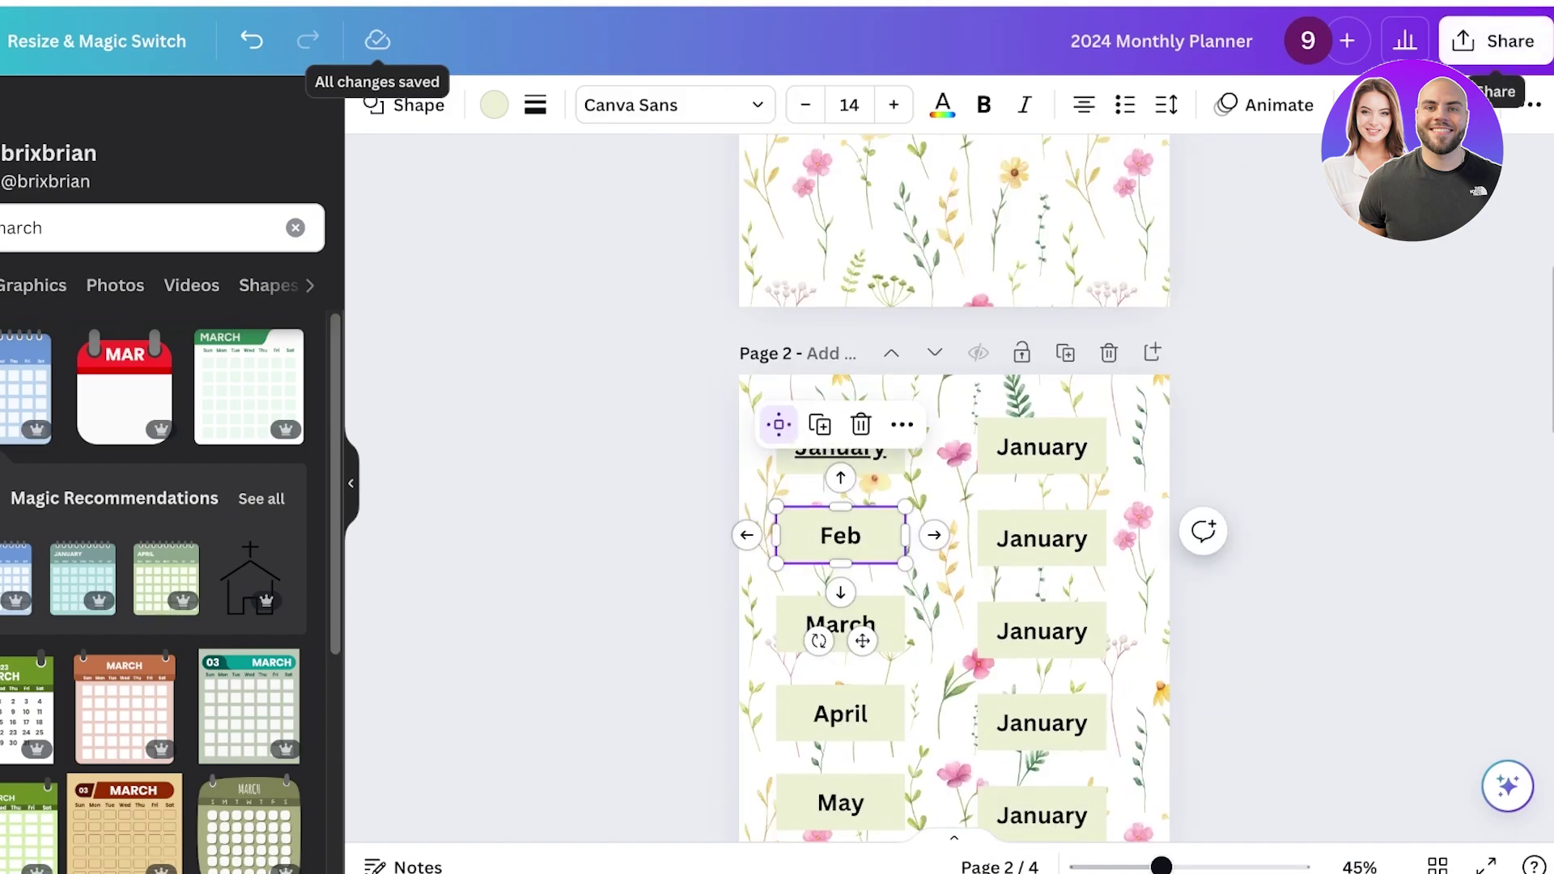
{"action": "left_click", "coordinate": [1496, 40]}
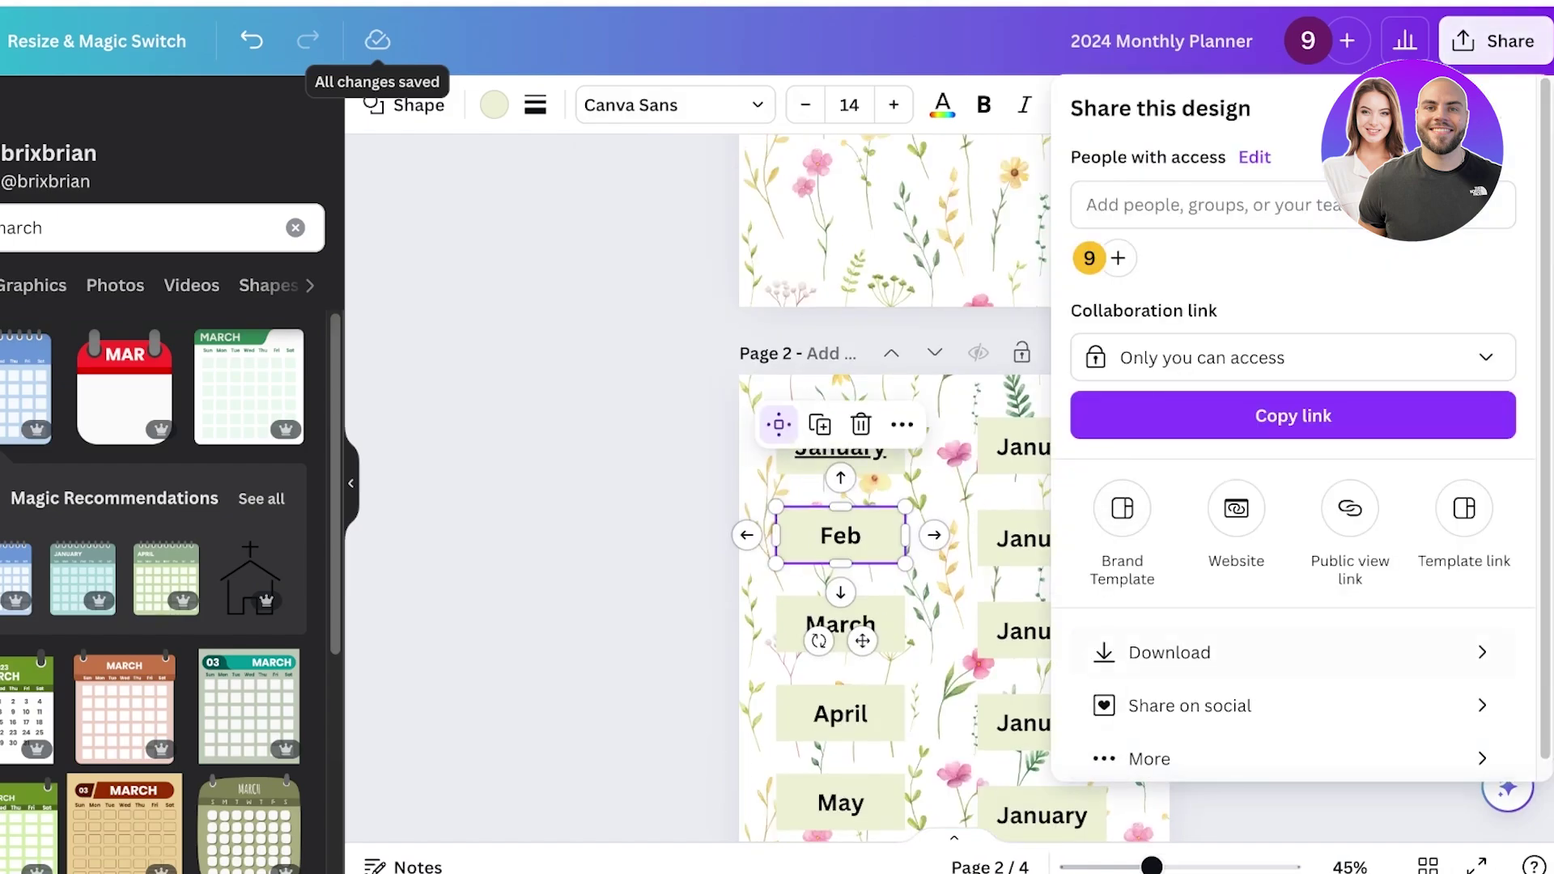
{"action": "left_click", "coordinate": [1170, 652]}
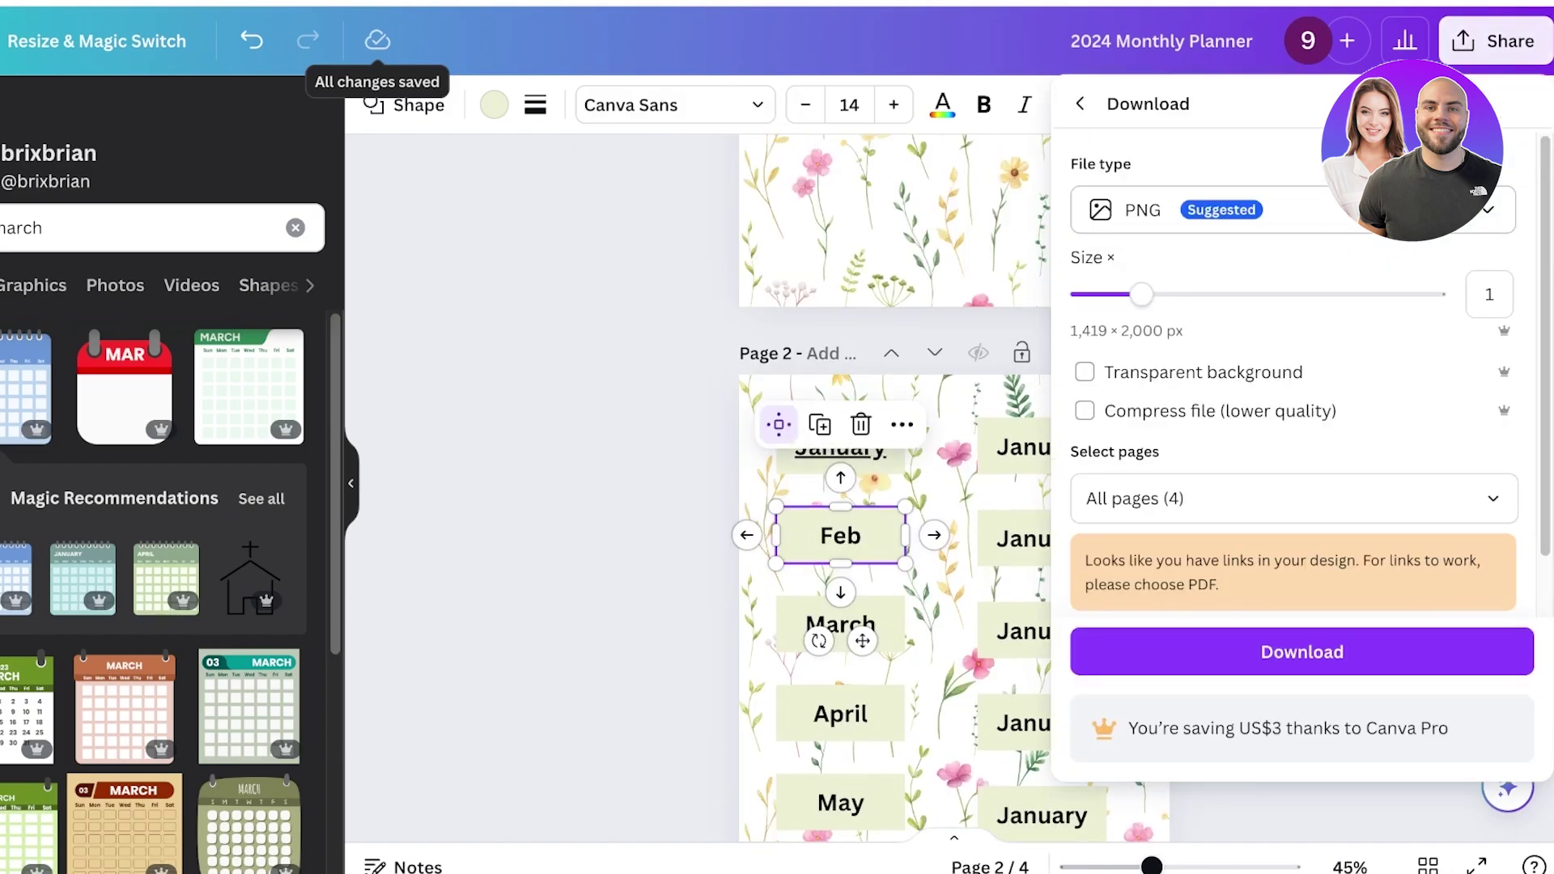
{"action": "left_click", "coordinate": [1400, 210]}
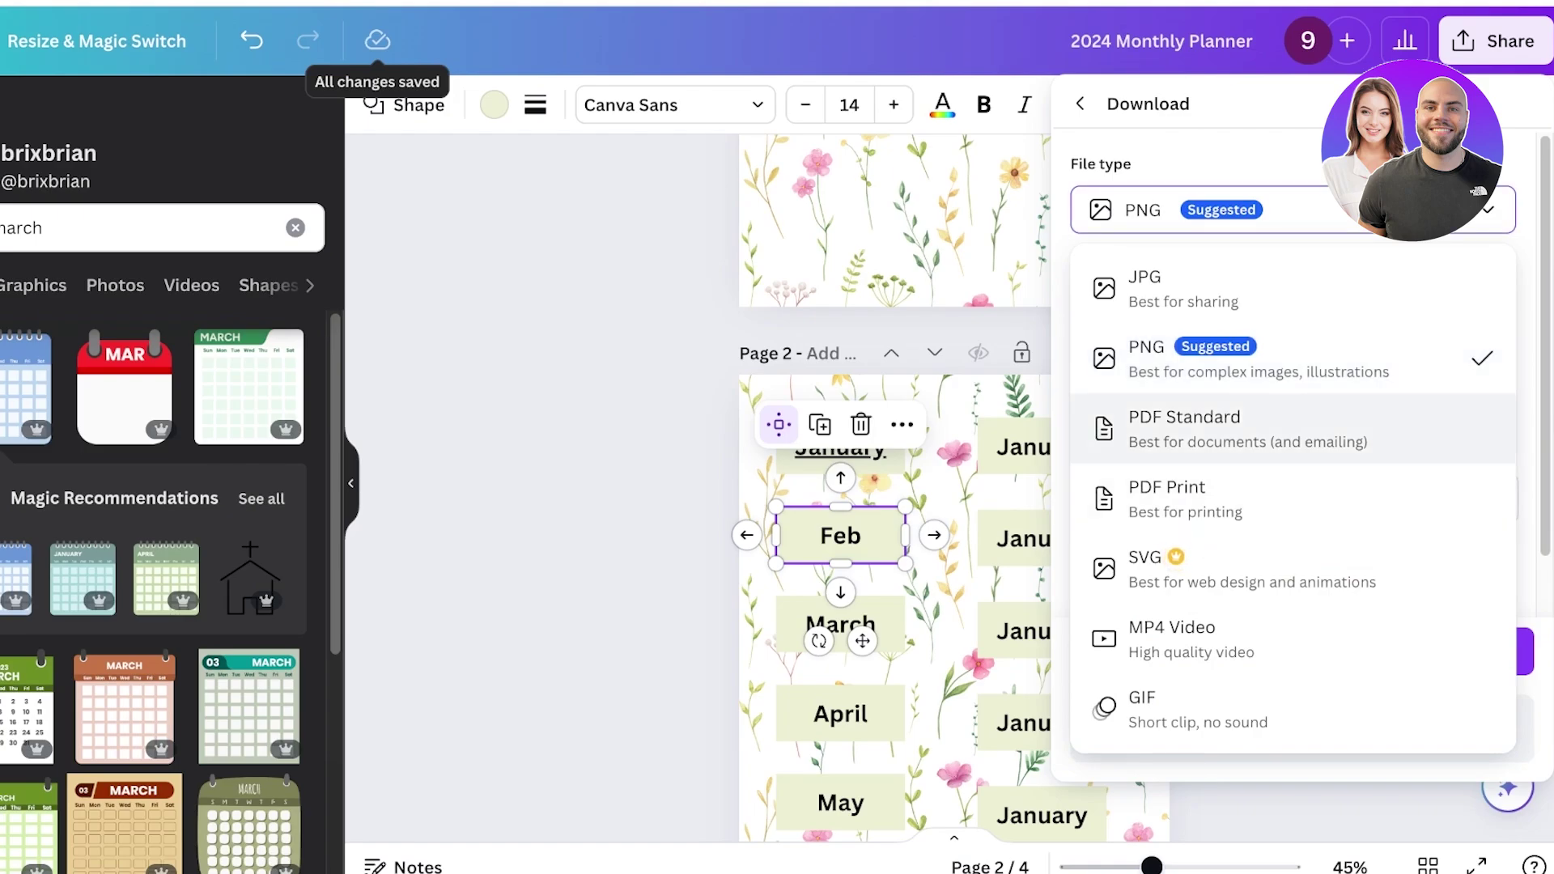
{"action": "left_click", "coordinate": [1246, 429]}
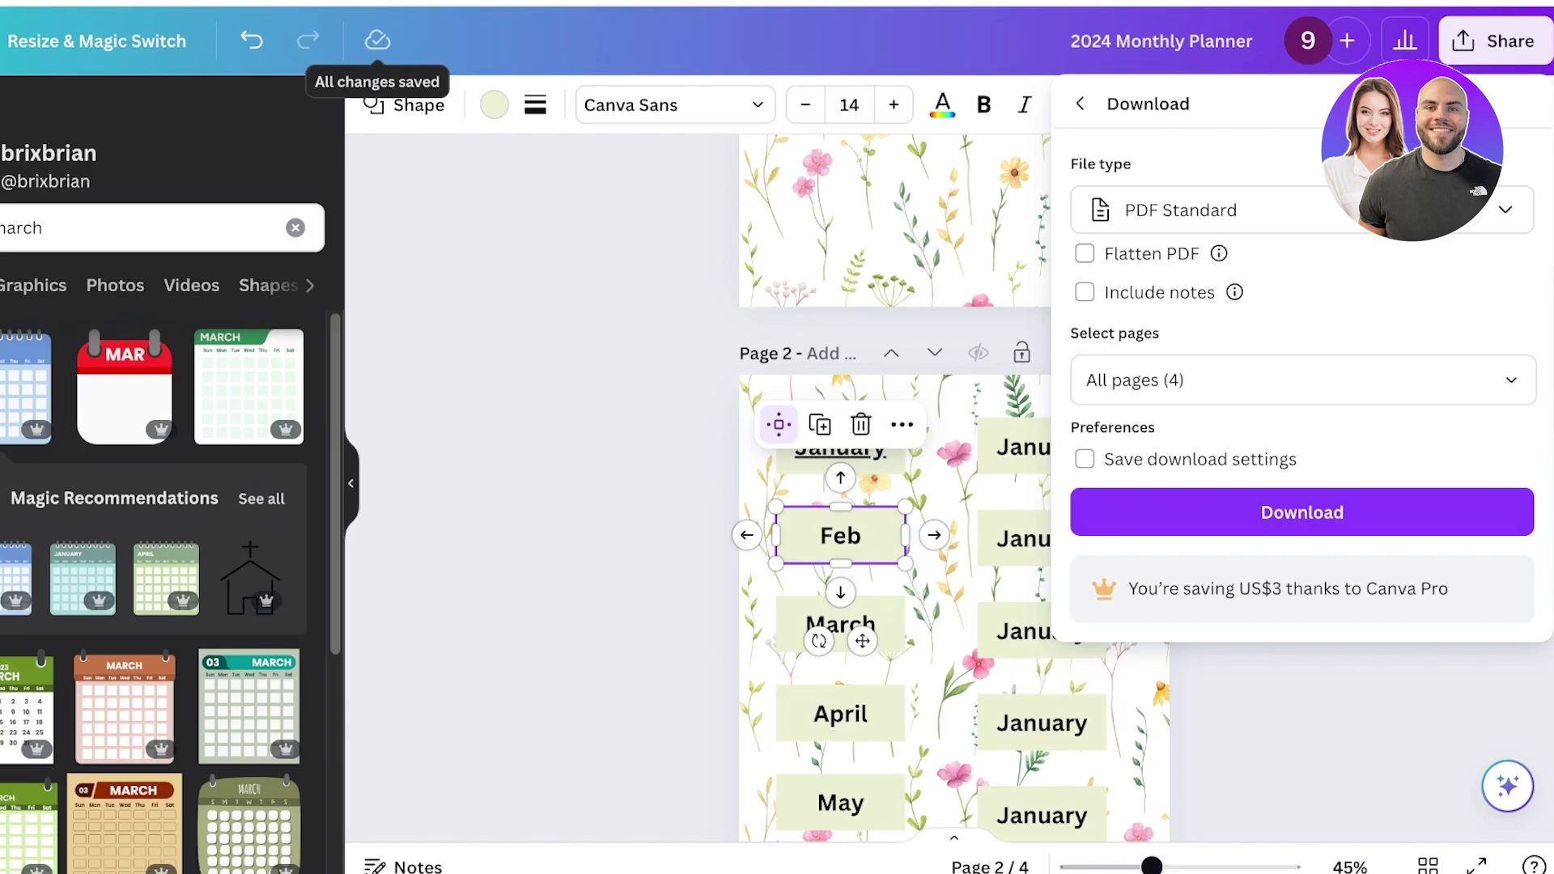
{"action": "left_click", "coordinate": [906, 243]}
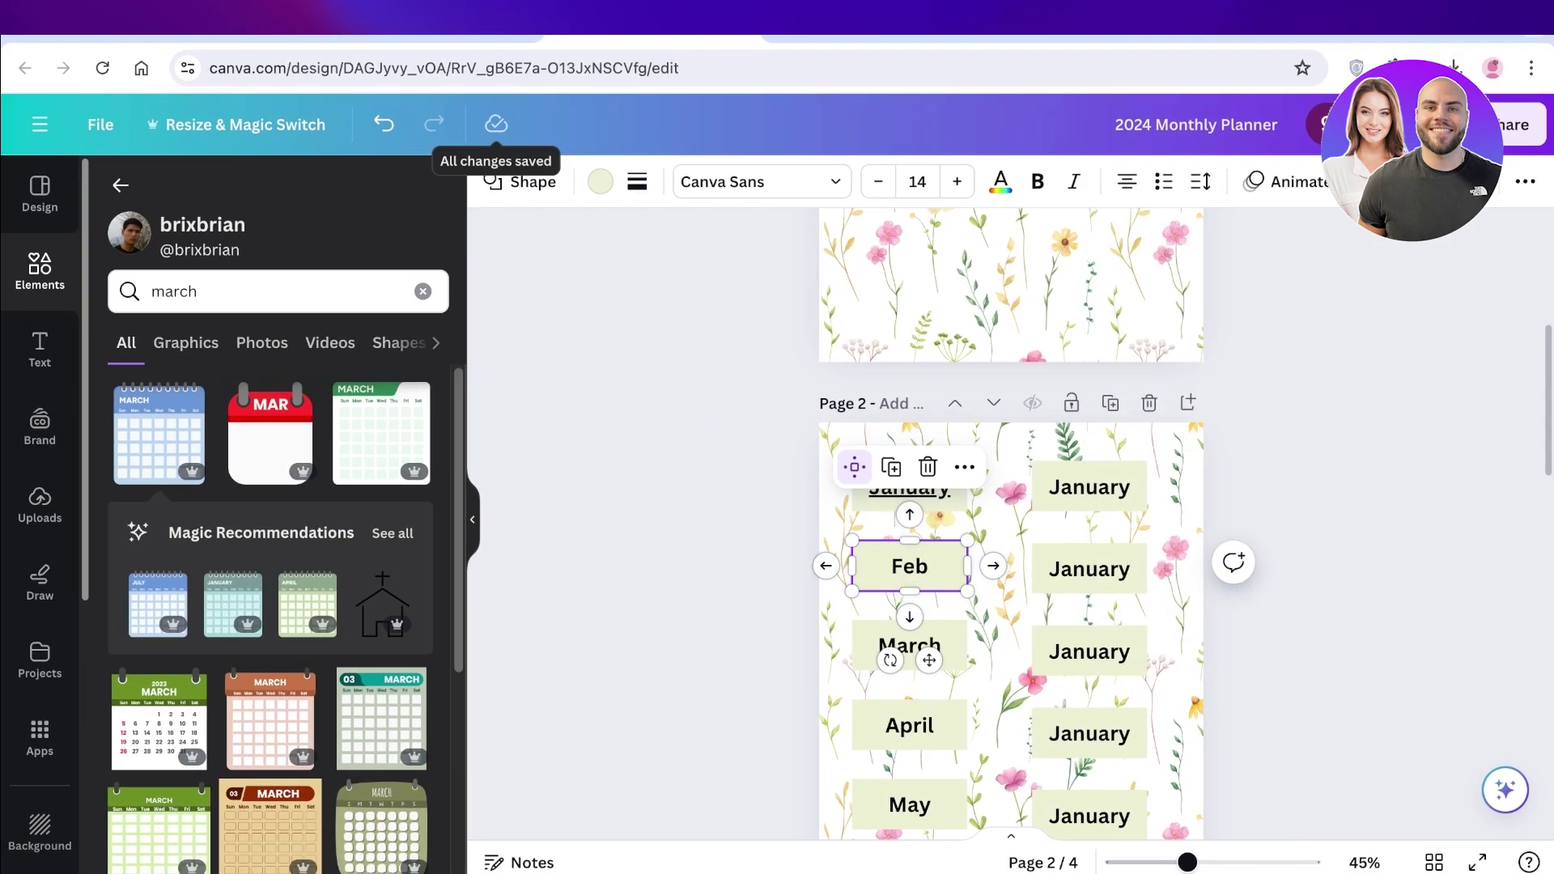
- Look through the planner's calendar pages and back to the cover, leaving the March results for the main elements library
{"action": "scroll", "coordinate": [874, 648], "scroll_direction": "down", "scroll_amount": 4}
{"action": "scroll", "coordinate": [1012, 485], "scroll_direction": "down", "scroll_amount": 10}
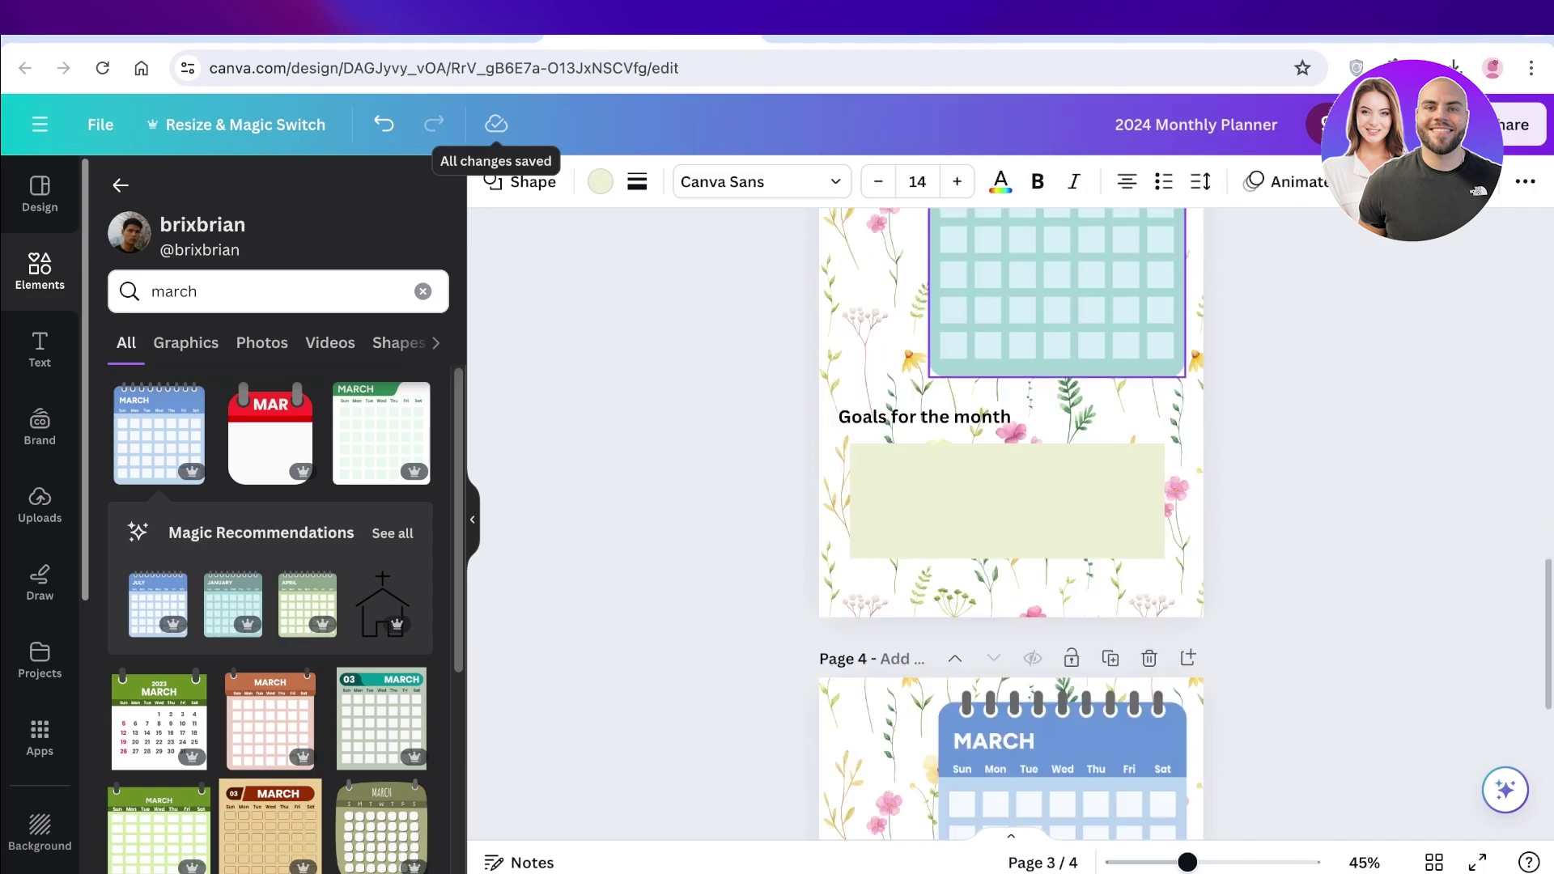
{"action": "scroll", "coordinate": [1012, 526], "scroll_direction": "up", "scroll_amount": 10}
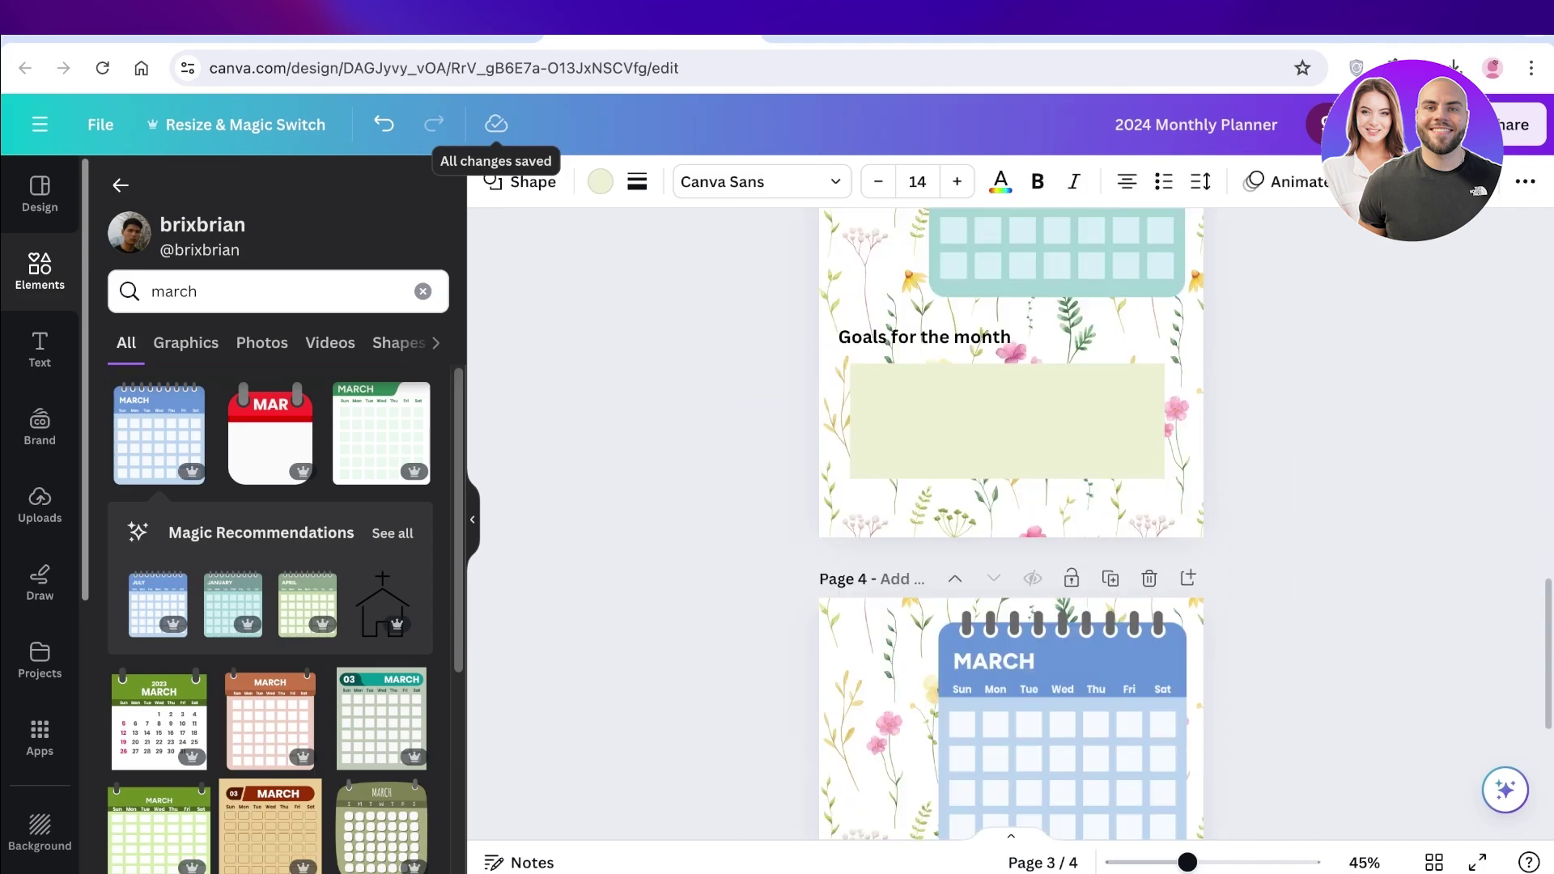
{"action": "left_click", "coordinate": [120, 185]}
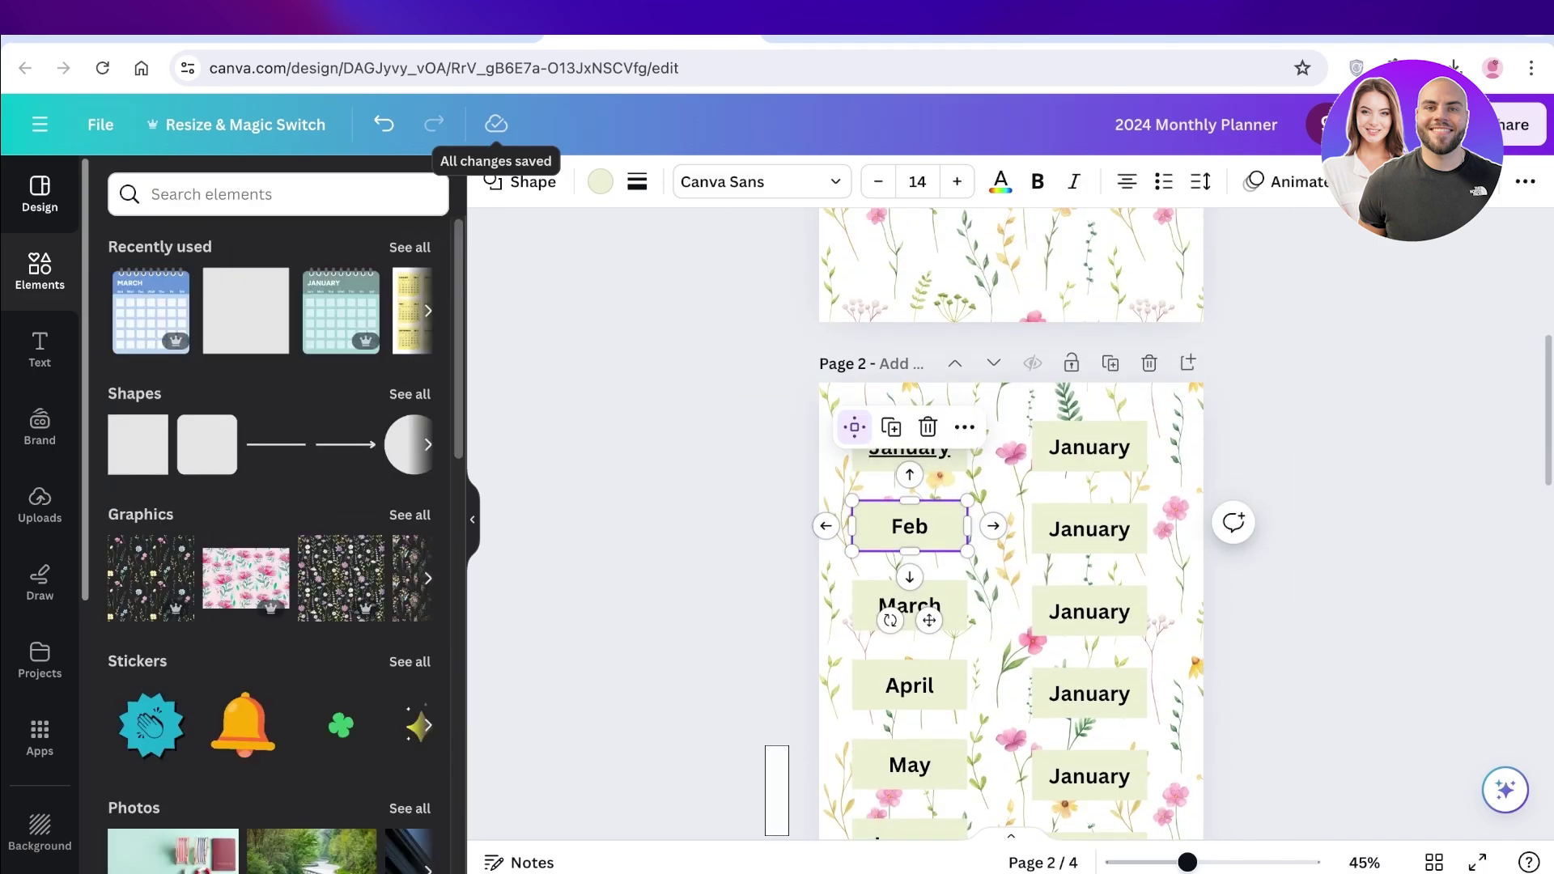
{"action": "scroll", "coordinate": [1012, 275], "scroll_direction": "up", "scroll_amount": 6}
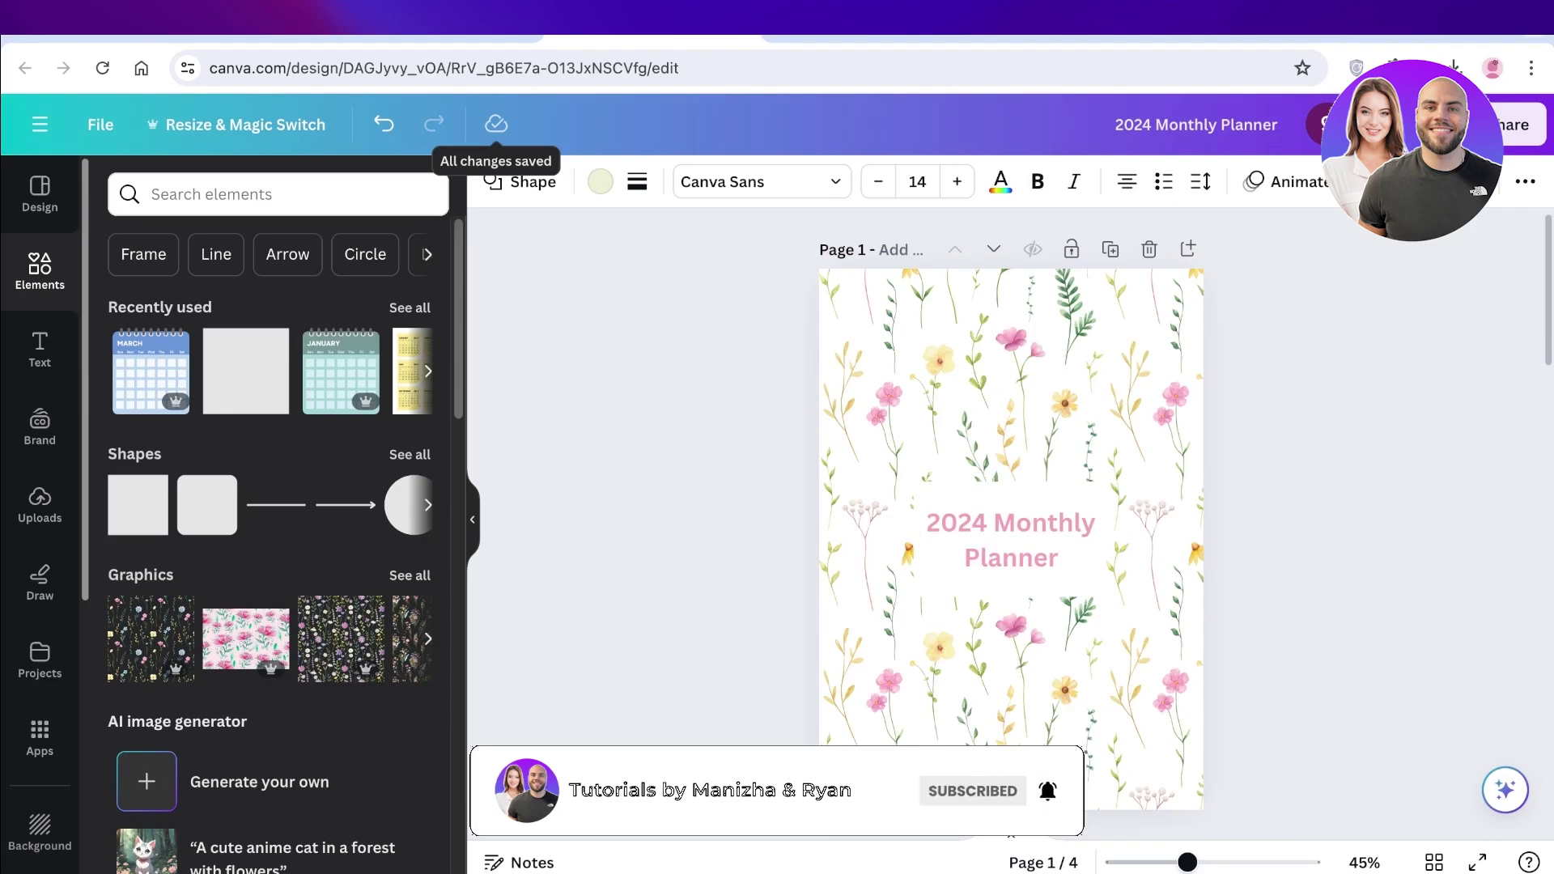